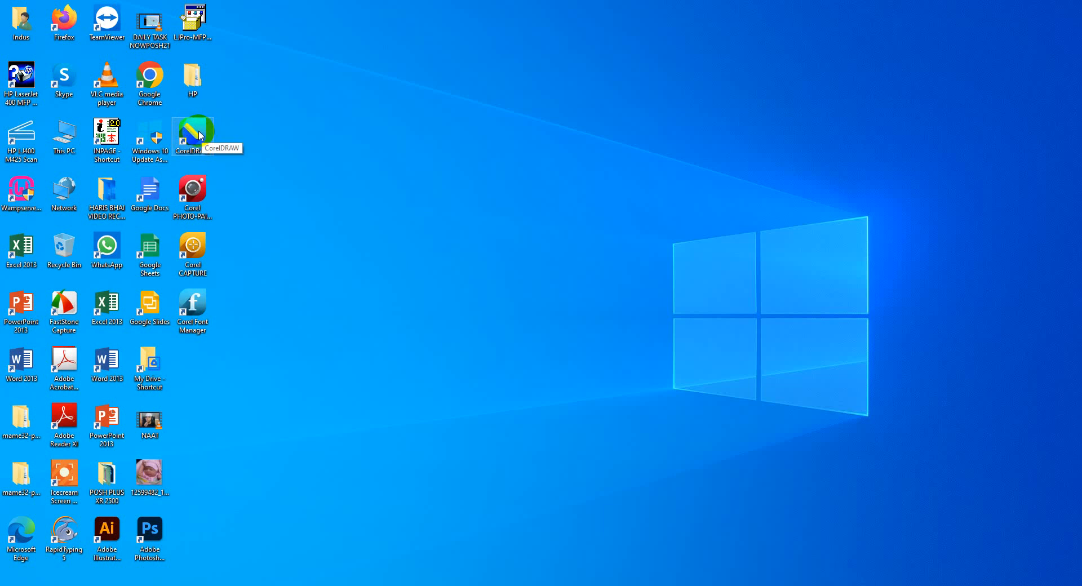
# Launch CorelDRAW and start a new document using the Letter 8.5 x 11.0 in. page preset
pyautogui.doubleClick(198, 132)
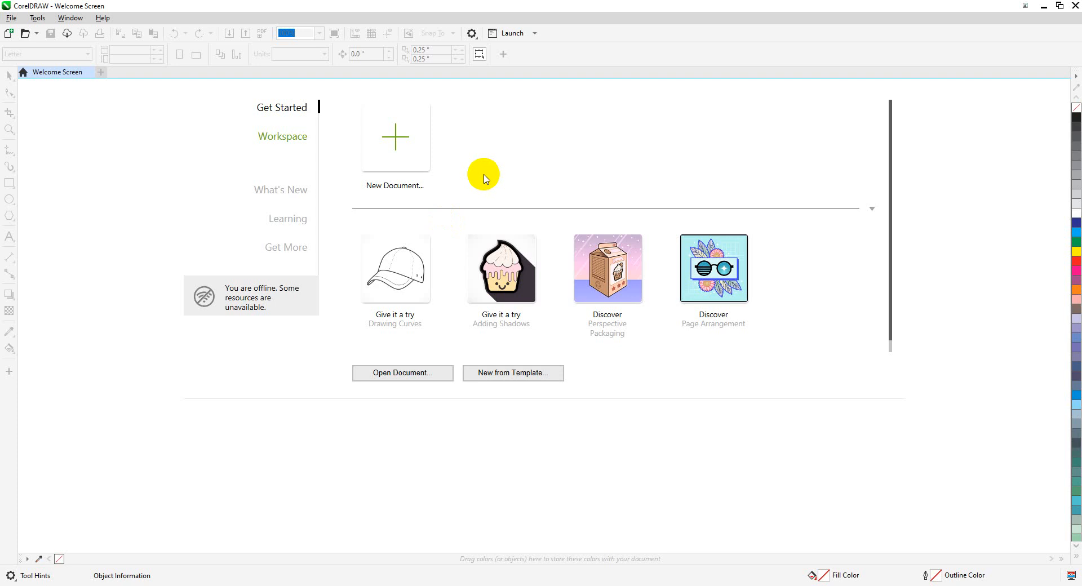
pyautogui.click(402, 145)
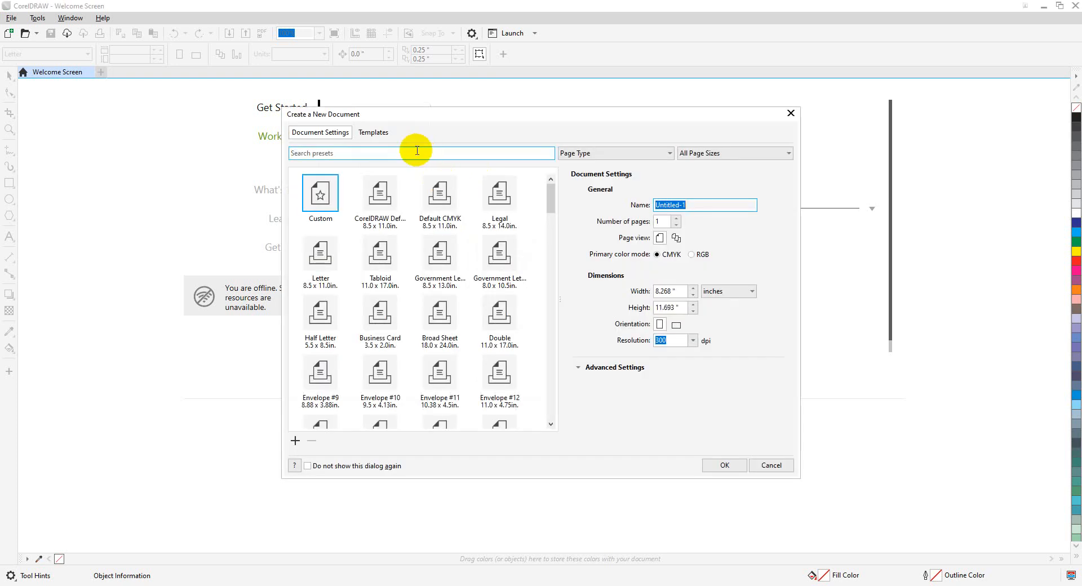
pyautogui.click(384, 216)
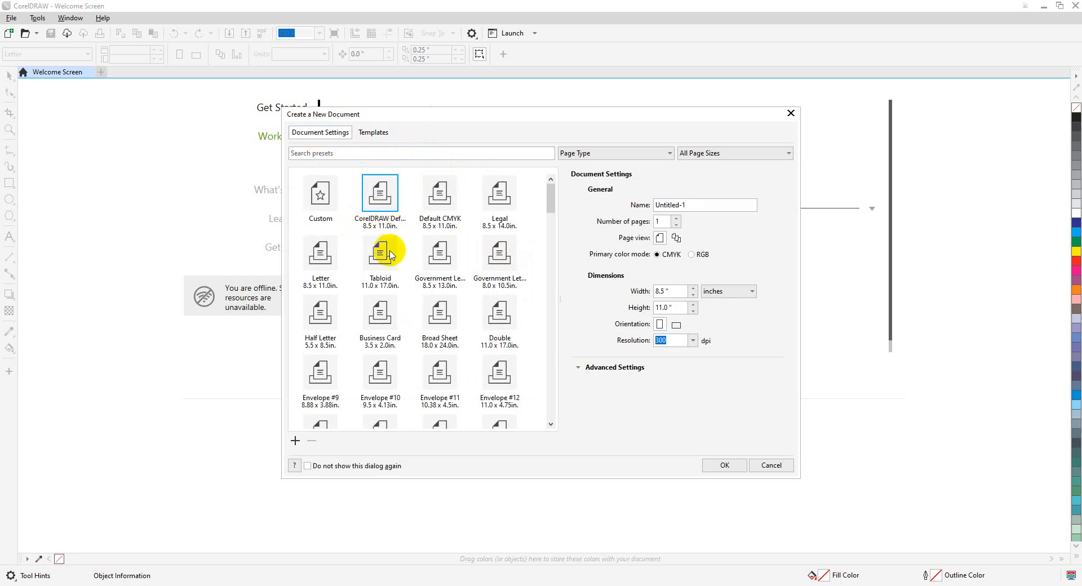
pyautogui.click(326, 265)
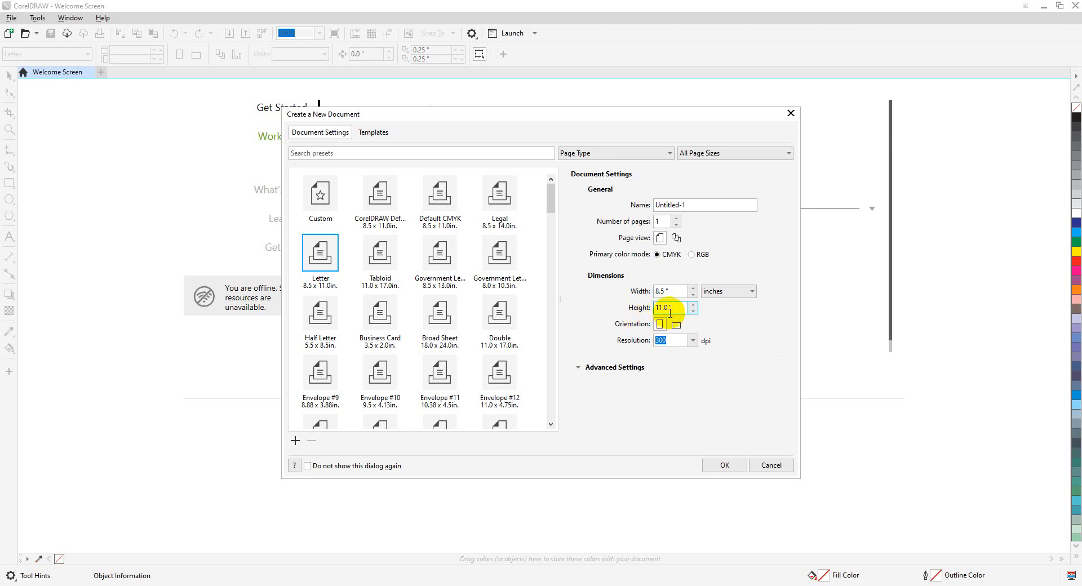
# Try millimeters and pixels as the page dimension units and return to inches
pyautogui.click(733, 297)
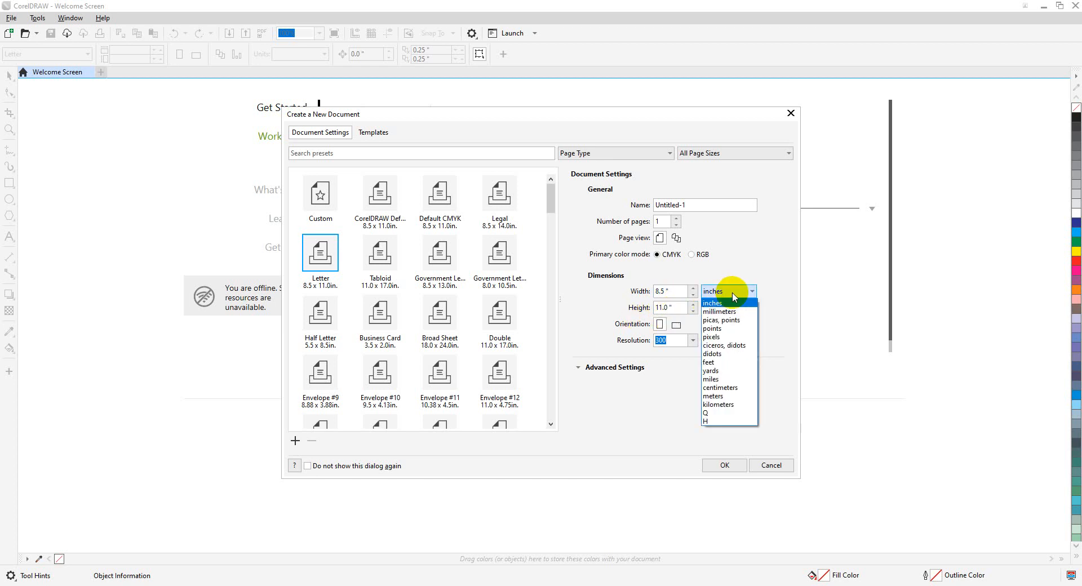
pyautogui.click(731, 304)
pyautogui.click(731, 303)
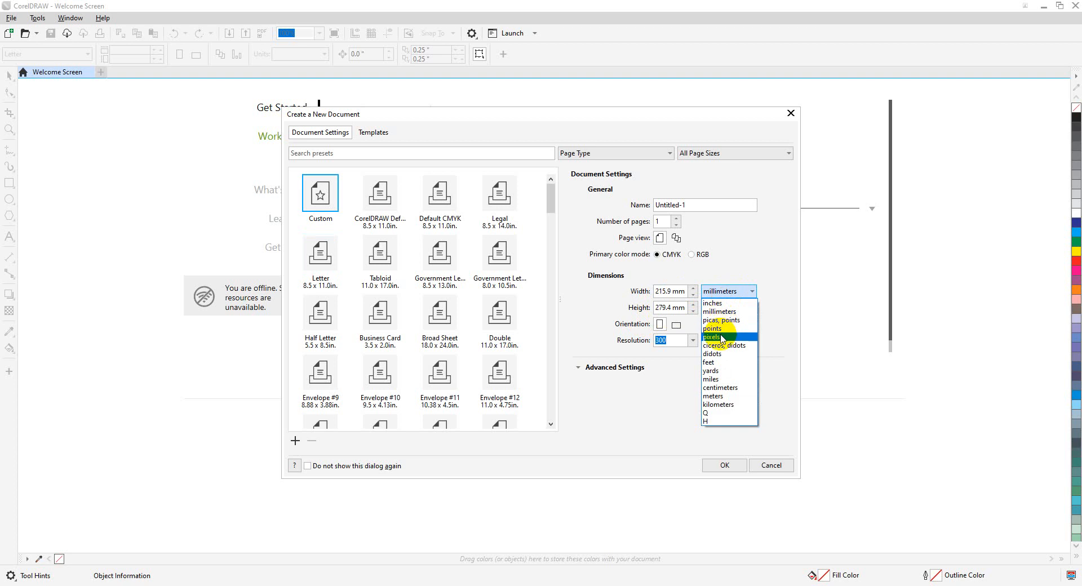
pyautogui.click(722, 338)
pyautogui.click(727, 302)
pyautogui.click(721, 304)
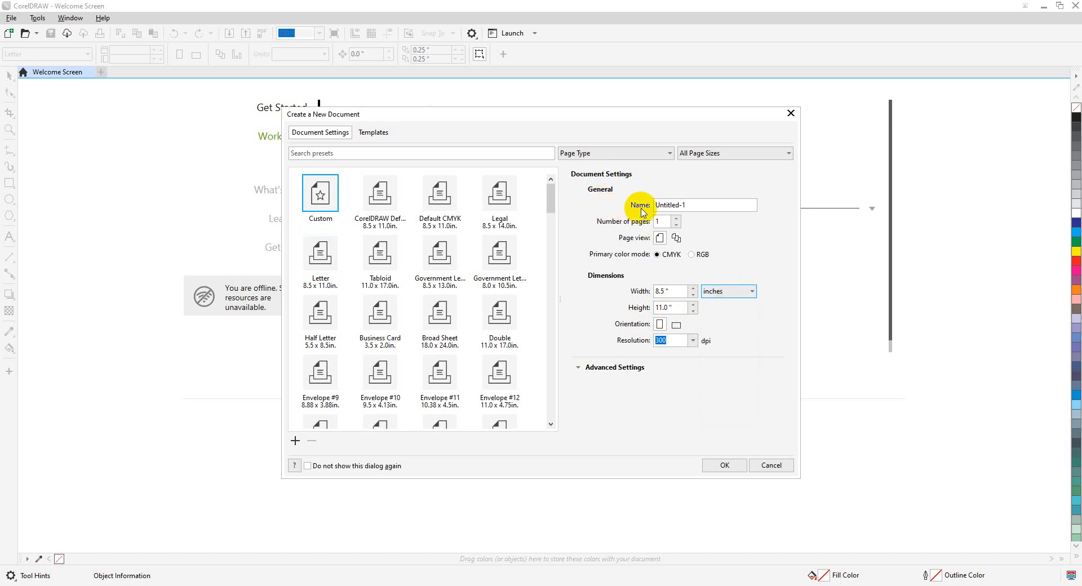
# Name the new document with the instructor's name and keep it at one page in Single Page view
pyautogui.moveTo(693, 205); pyautogui.dragTo(633, 205)
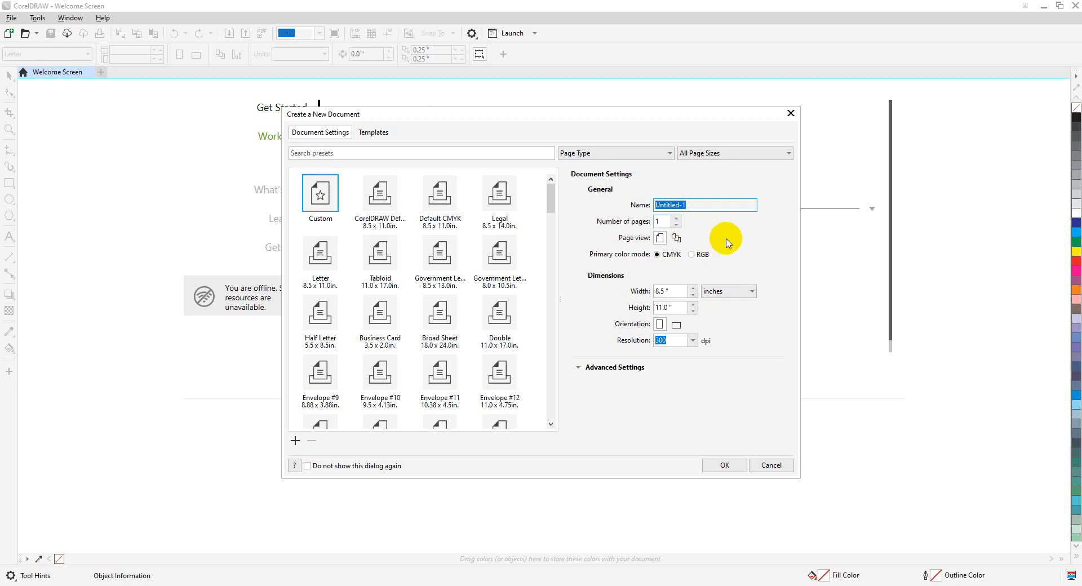
pyautogui.write('SIR MAIRAJ')
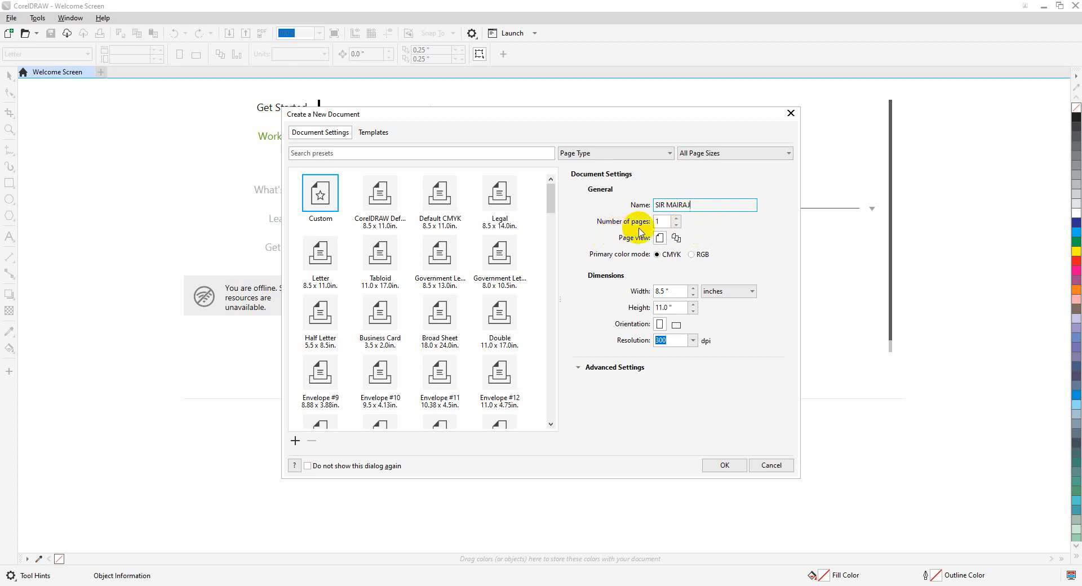
pyautogui.click(676, 220)
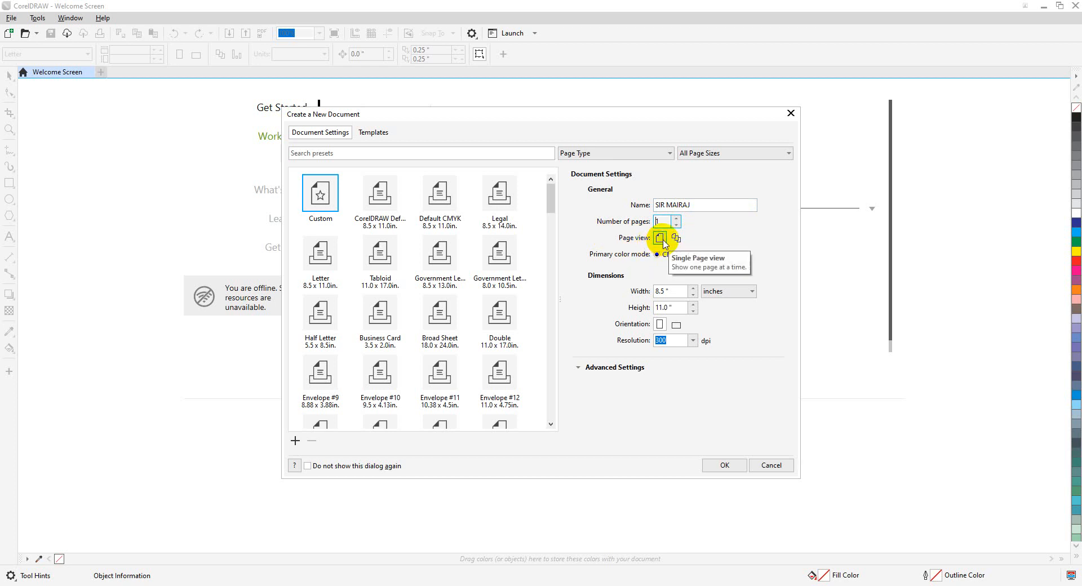
pyautogui.click(672, 241)
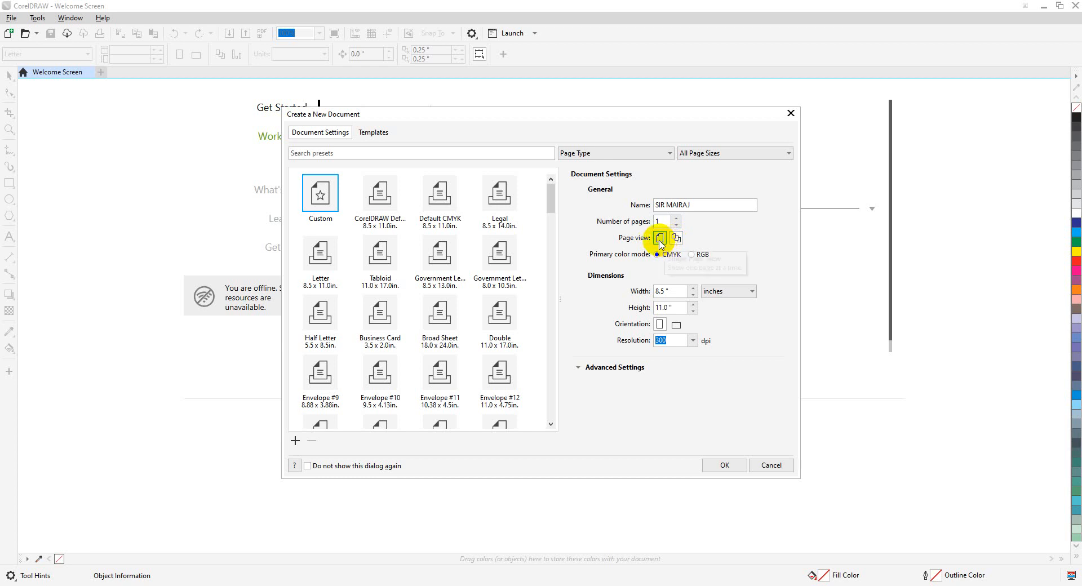
pyautogui.click(660, 241)
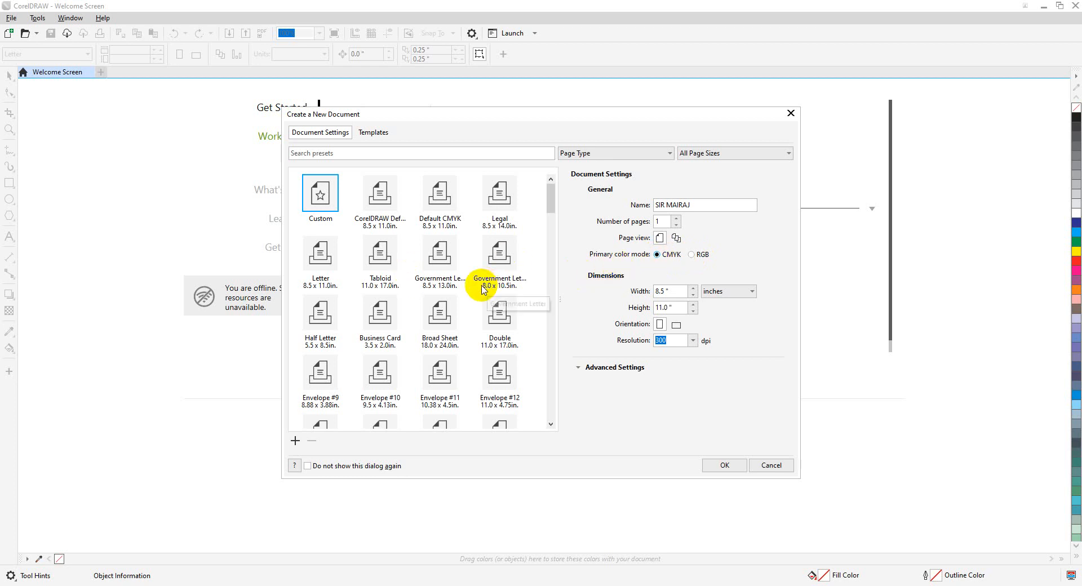
# Try the Letter, Legal, Business Card and Half Letter presets to compare their page dimensions
pyautogui.click(323, 274)
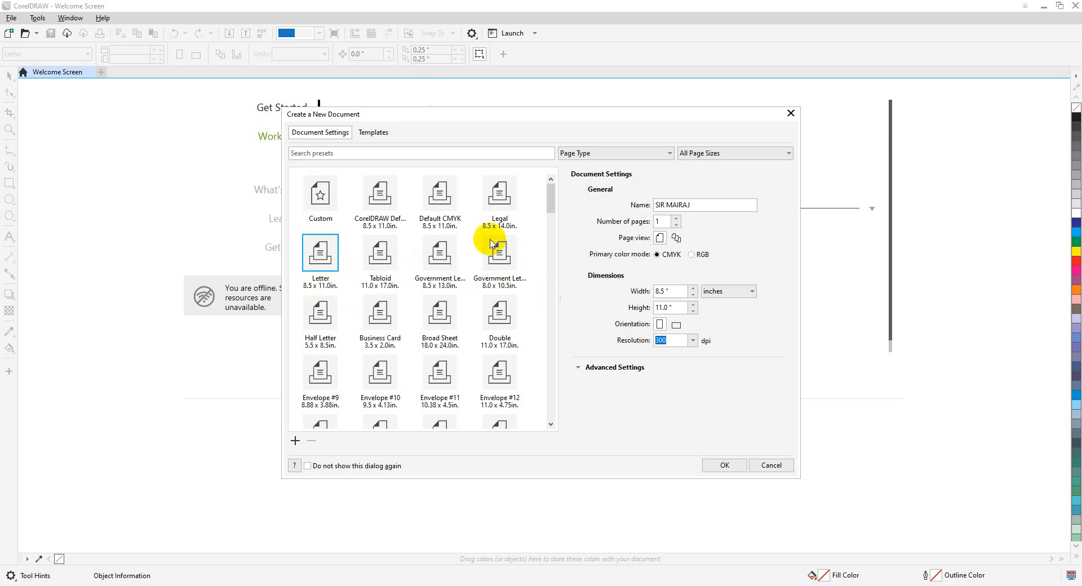
pyautogui.click(499, 197)
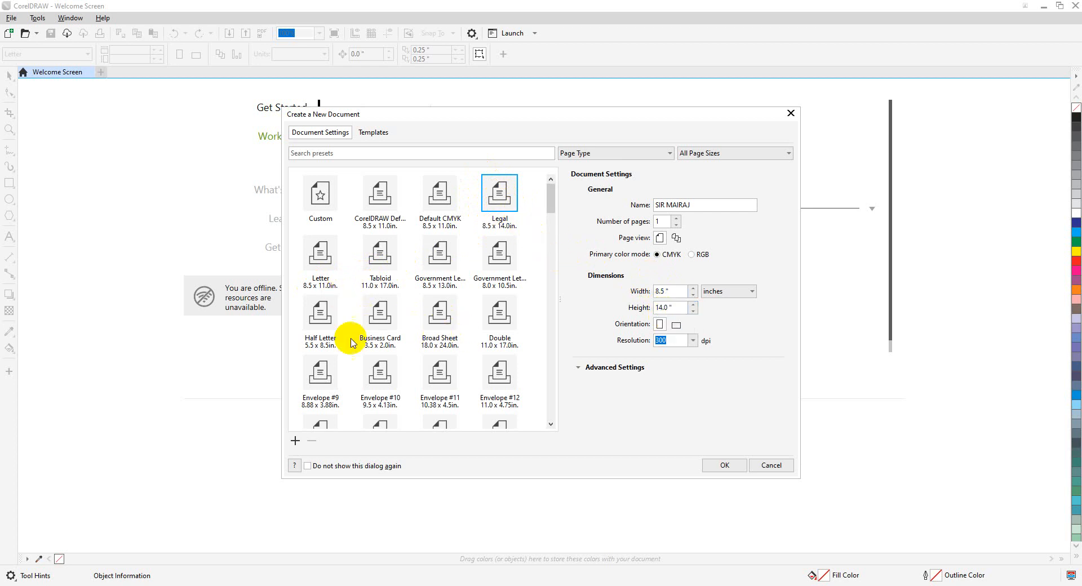
pyautogui.click(381, 323)
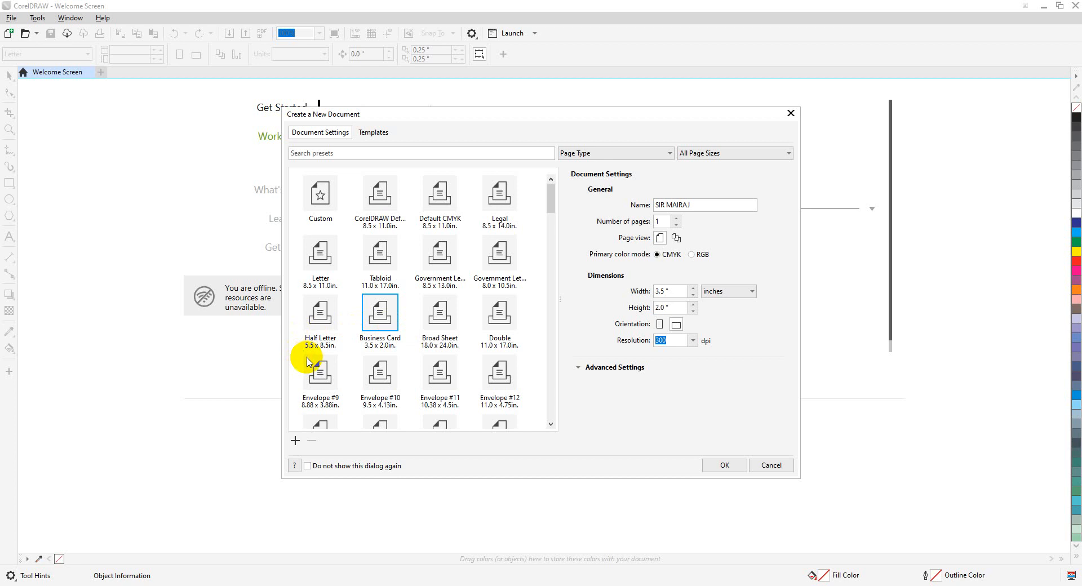
pyautogui.click(315, 333)
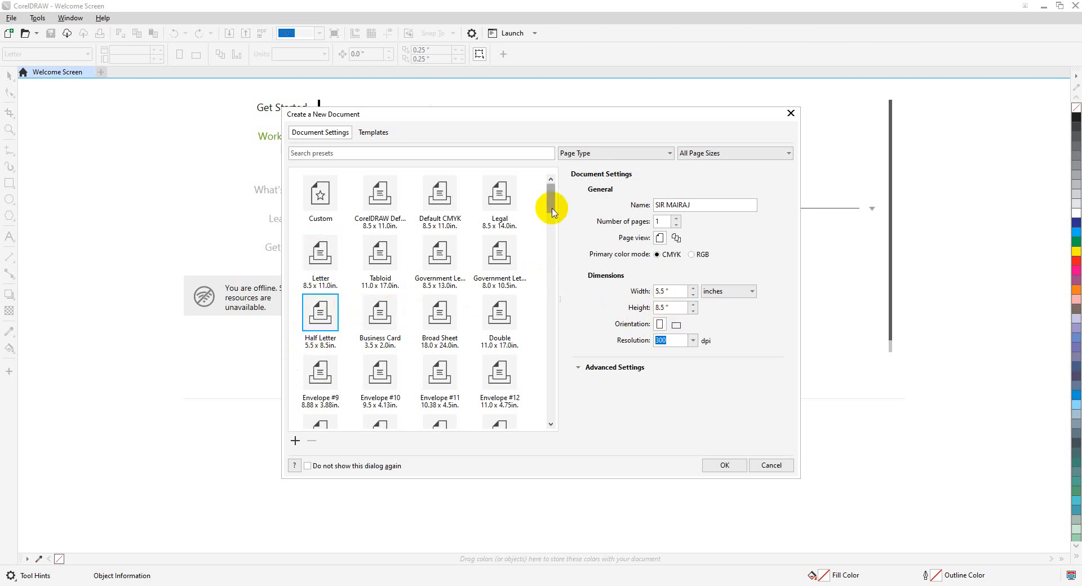
# Try the German Fanfold, Photo Card, A0, A1 and A4 presets to compare their page dimensions
pyautogui.moveTo(551, 204); pyautogui.dragTo(553, 235)
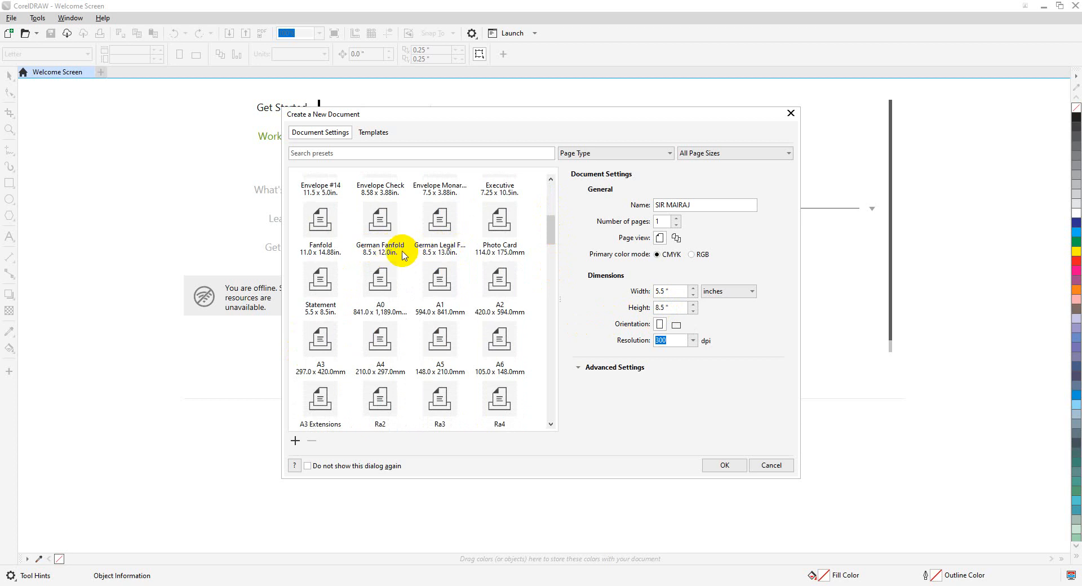
pyautogui.click(389, 237)
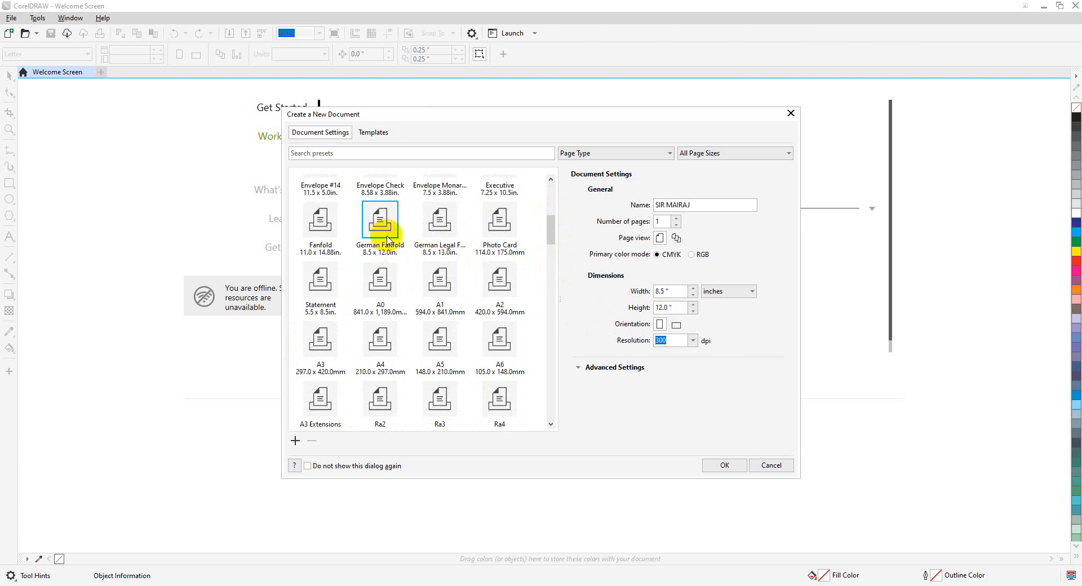
pyautogui.click(508, 238)
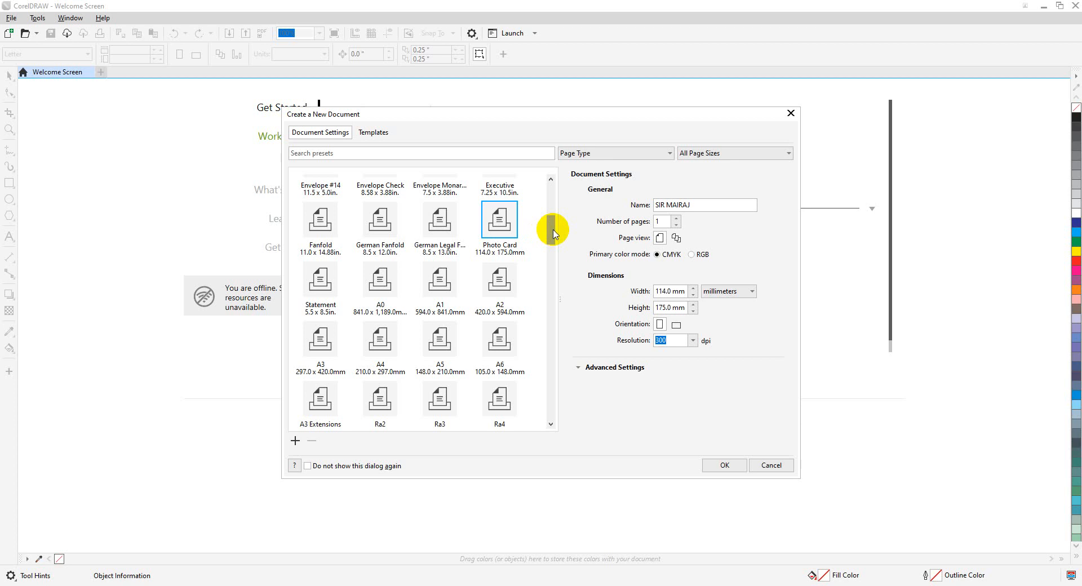
pyautogui.moveTo(553, 234); pyautogui.dragTo(553, 238)
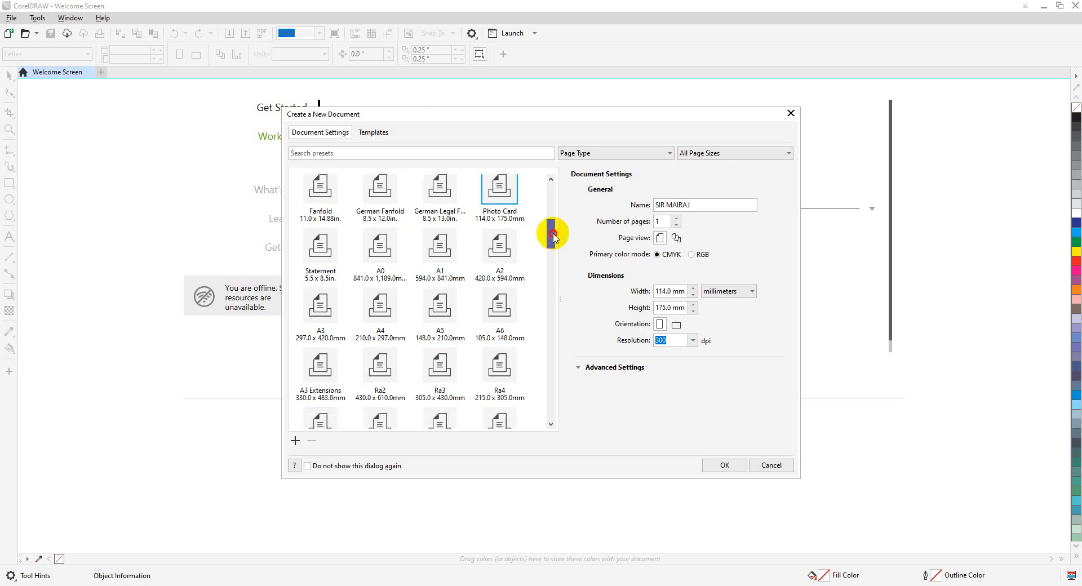
pyautogui.click(386, 237)
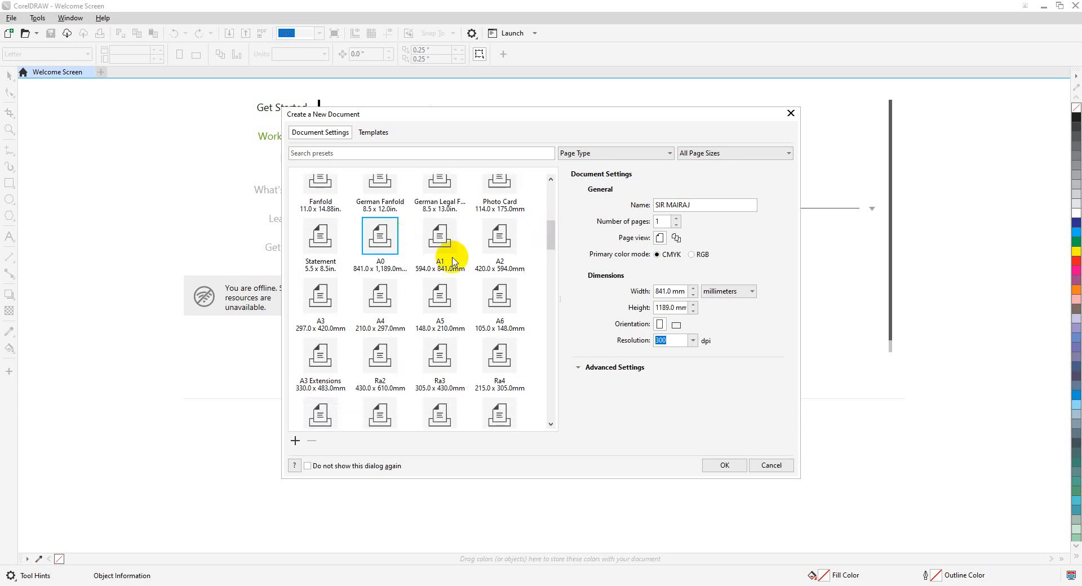
pyautogui.click(439, 247)
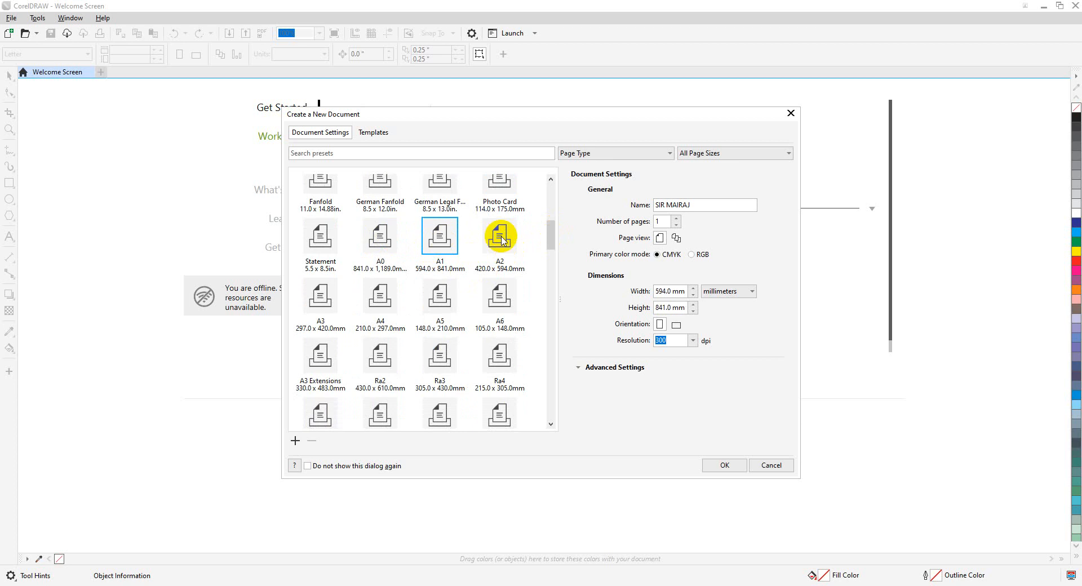
pyautogui.click(384, 307)
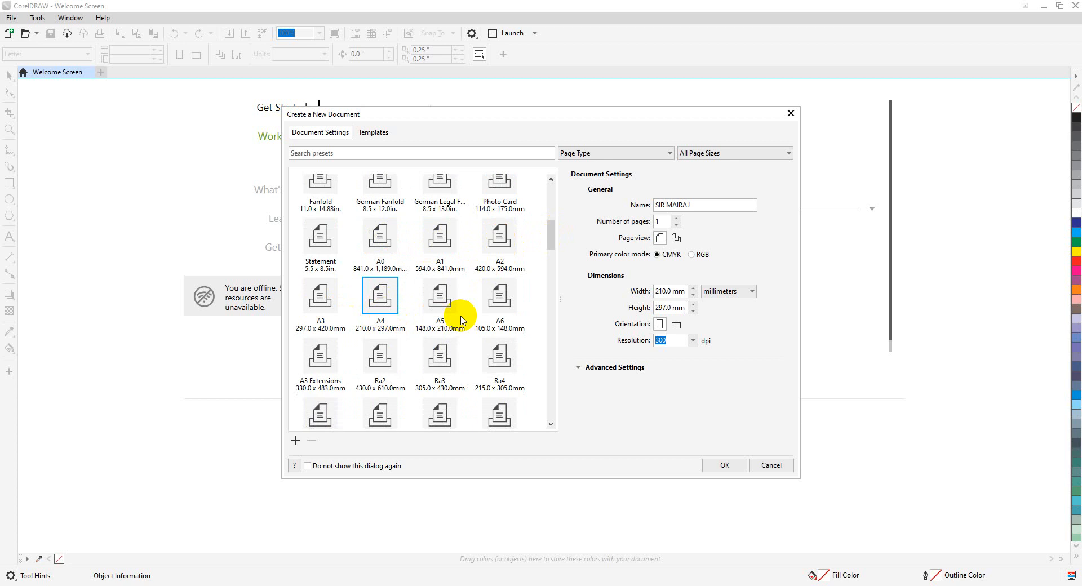
pyautogui.moveTo(552, 241); pyautogui.dragTo(551, 204)
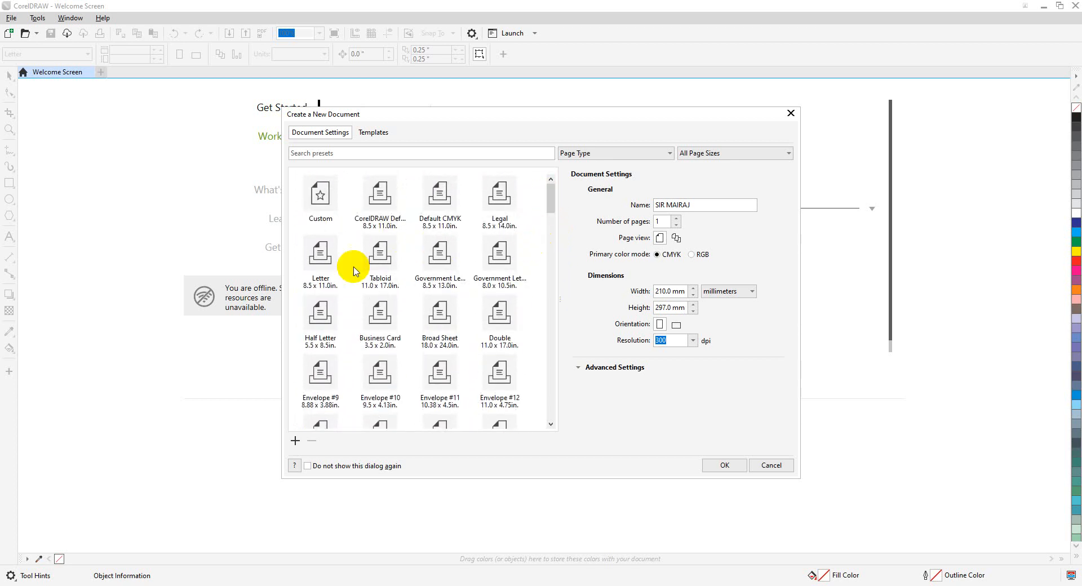
# Create the document at Letter size in portrait orientation with a resolution of 300 dpi
pyautogui.click(317, 260)
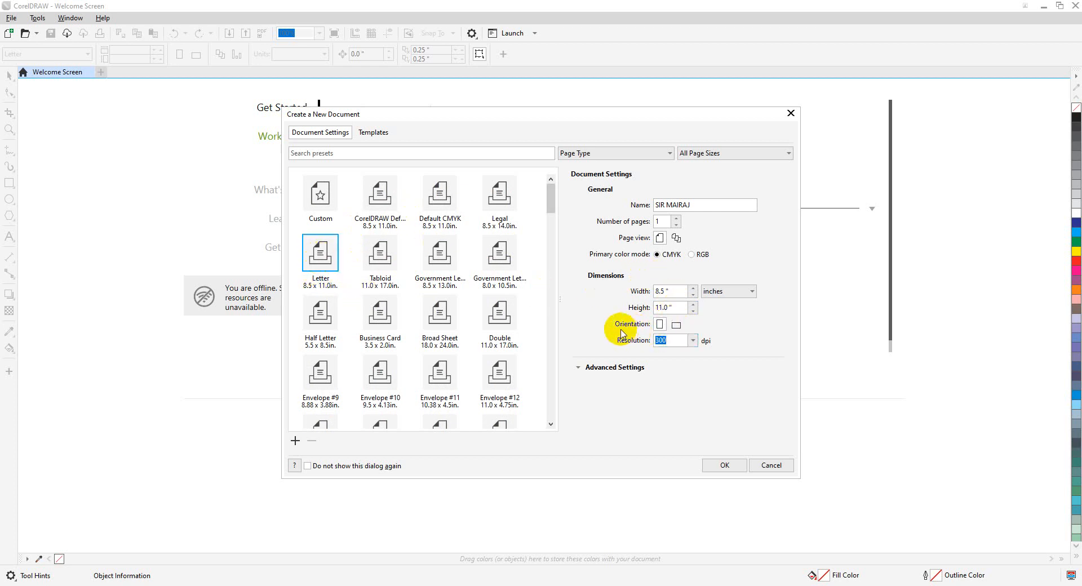
pyautogui.click(677, 327)
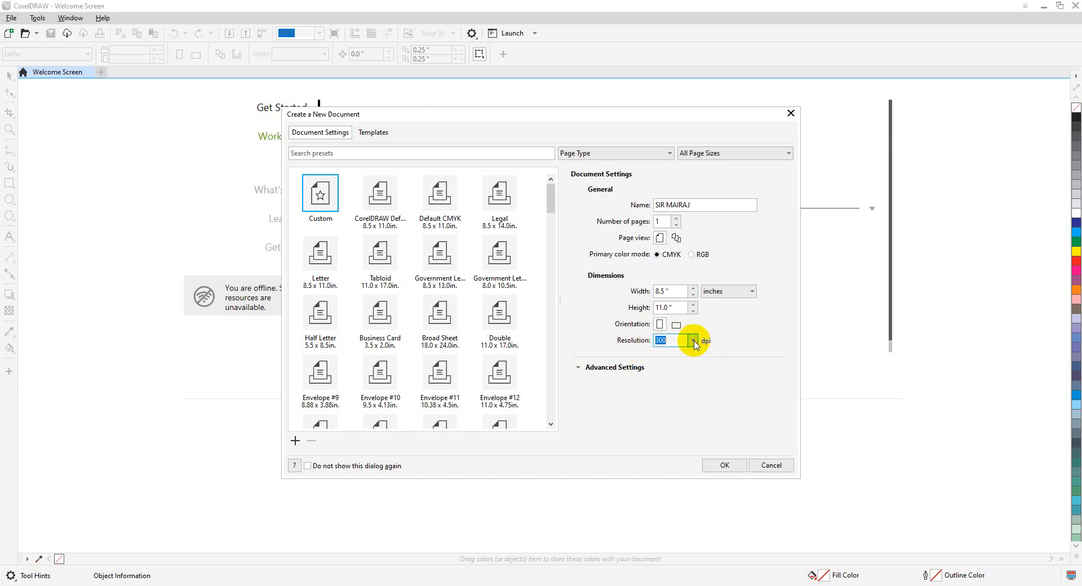
pyautogui.click(694, 341)
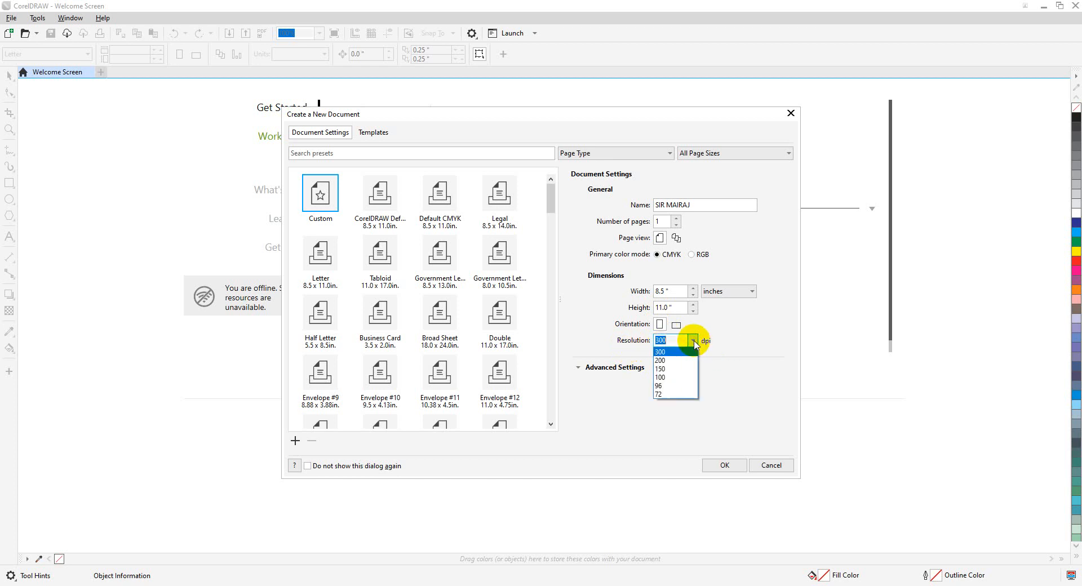
pyautogui.click(669, 353)
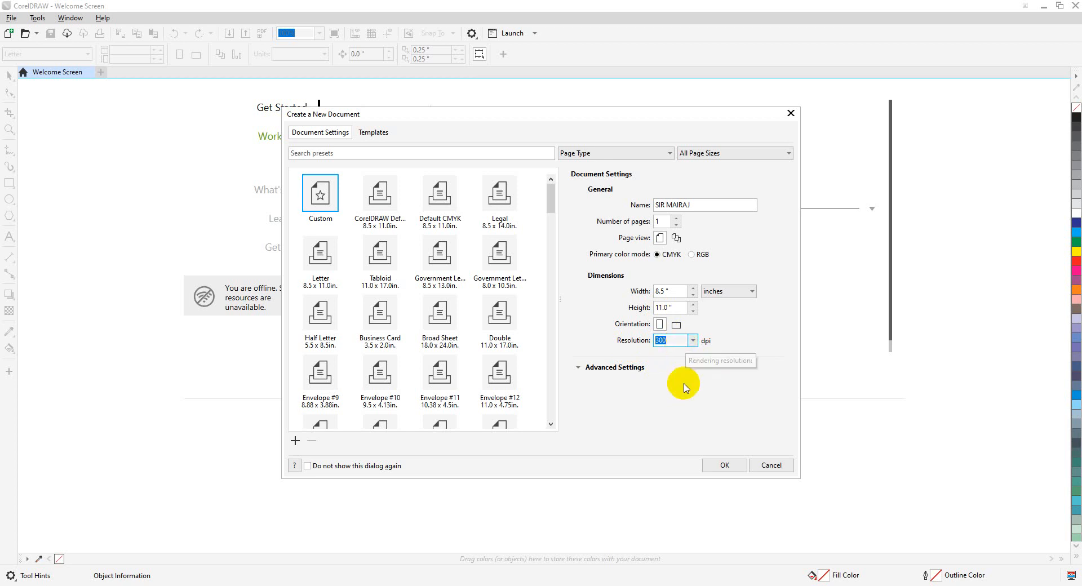
pyautogui.click(723, 466)
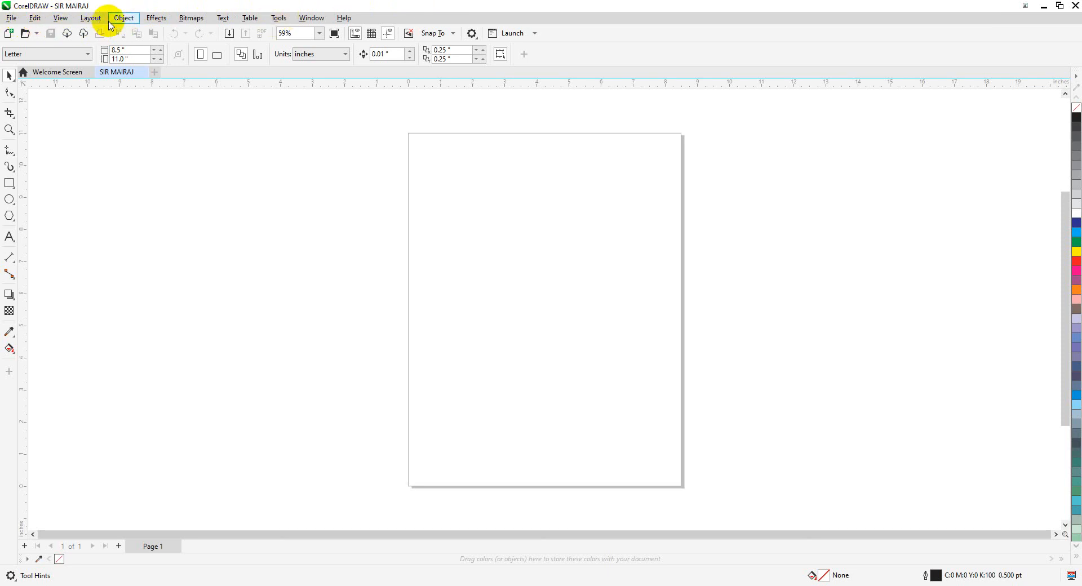
pyautogui.click(12, 19)
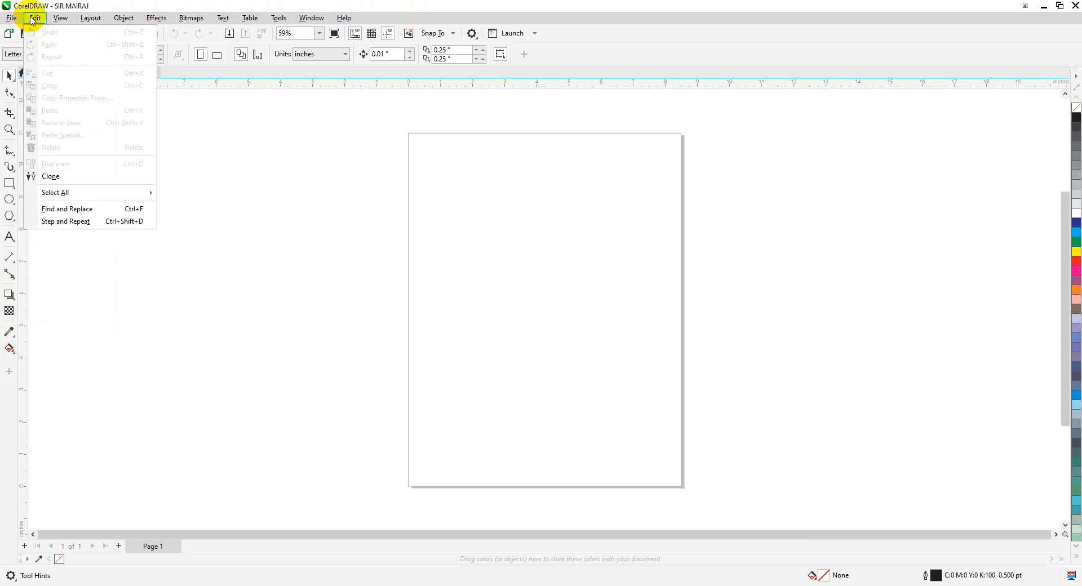
pyautogui.moveTo(57, 19)
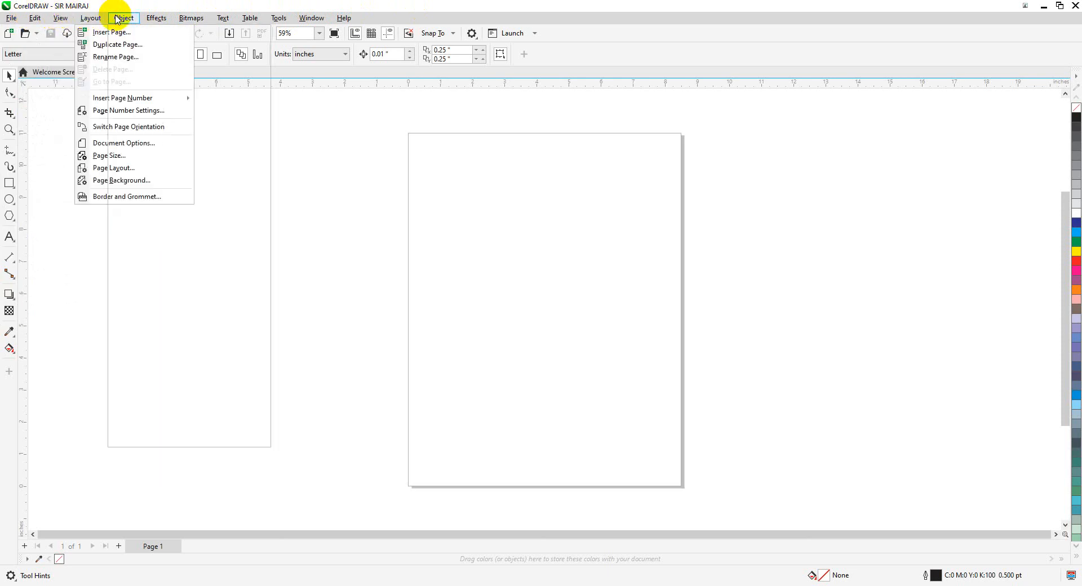
pyautogui.moveTo(141, 20)
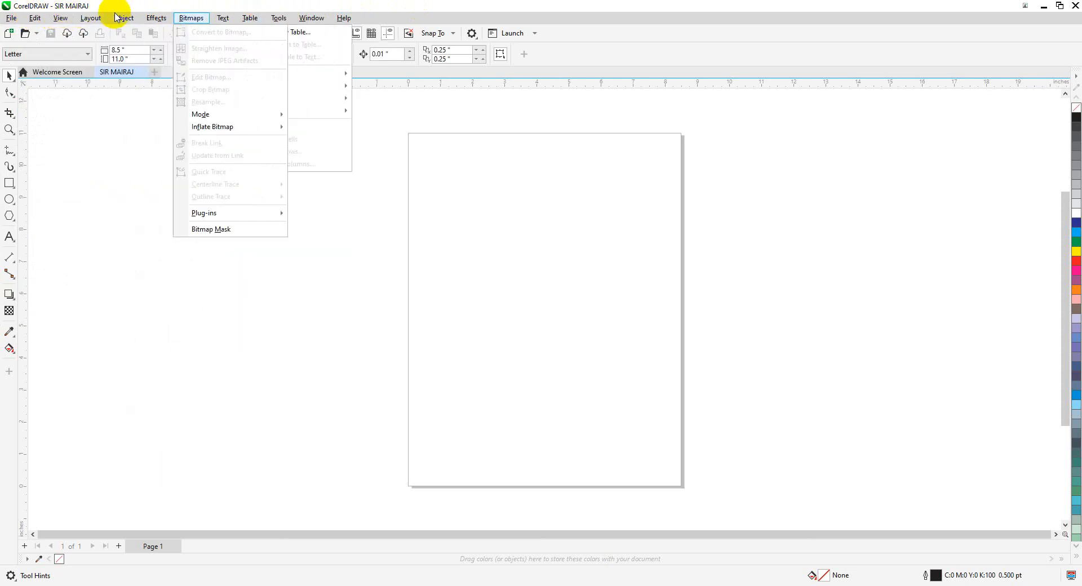
pyautogui.click(12, 18)
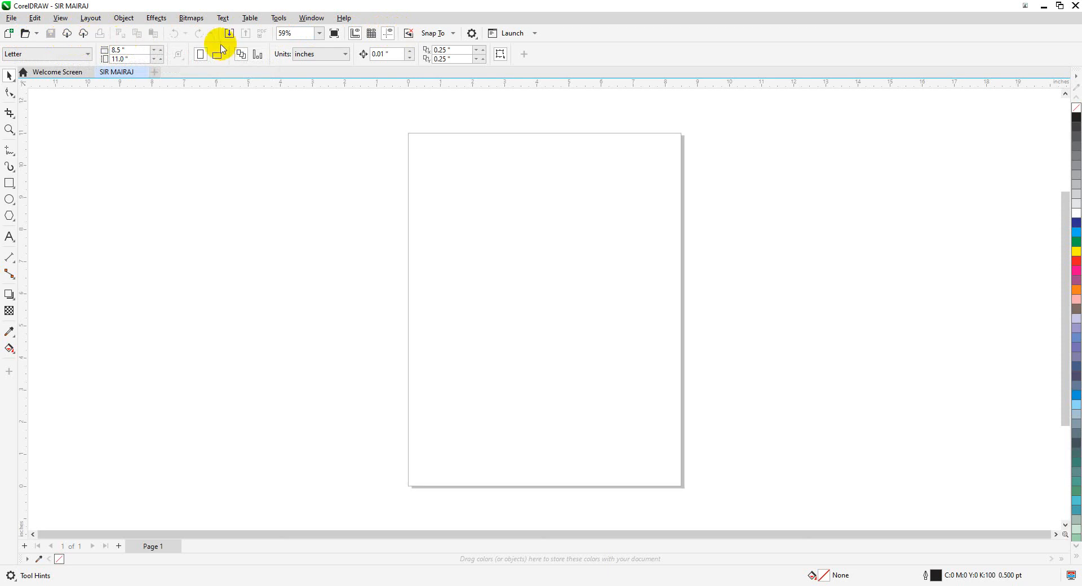
# Compare how the To Page, To Width and To Height zoom levels display the page
pyautogui.click(321, 33)
pyautogui.click(320, 35)
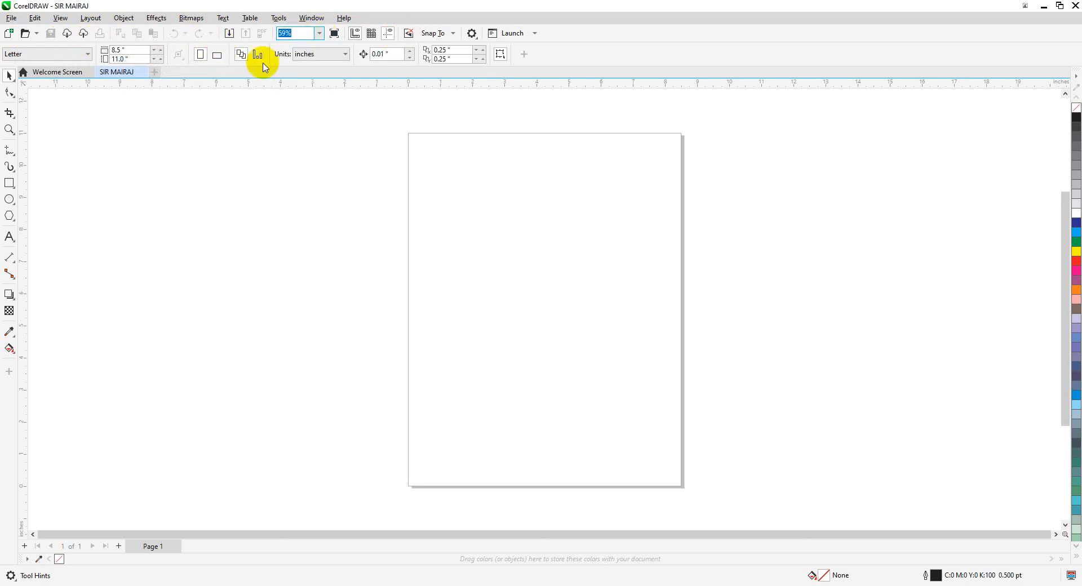
pyautogui.click(321, 35)
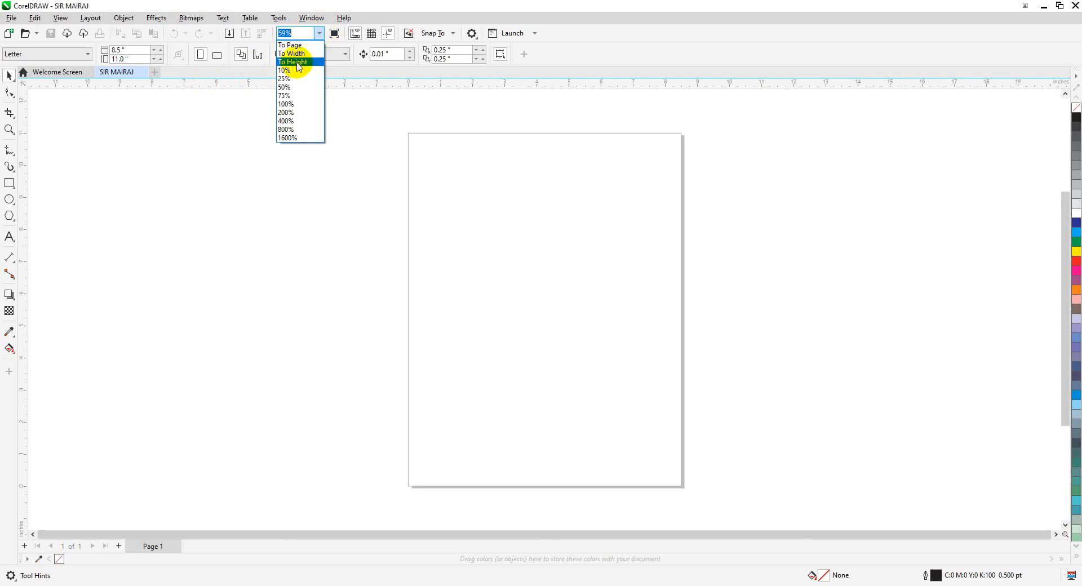
pyautogui.click(290, 45)
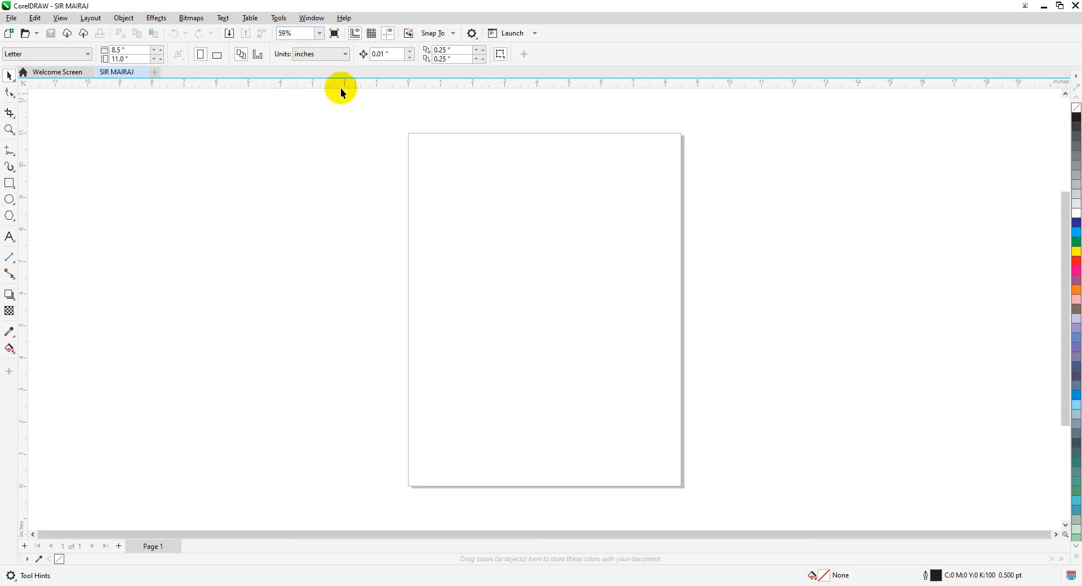
pyautogui.click(319, 33)
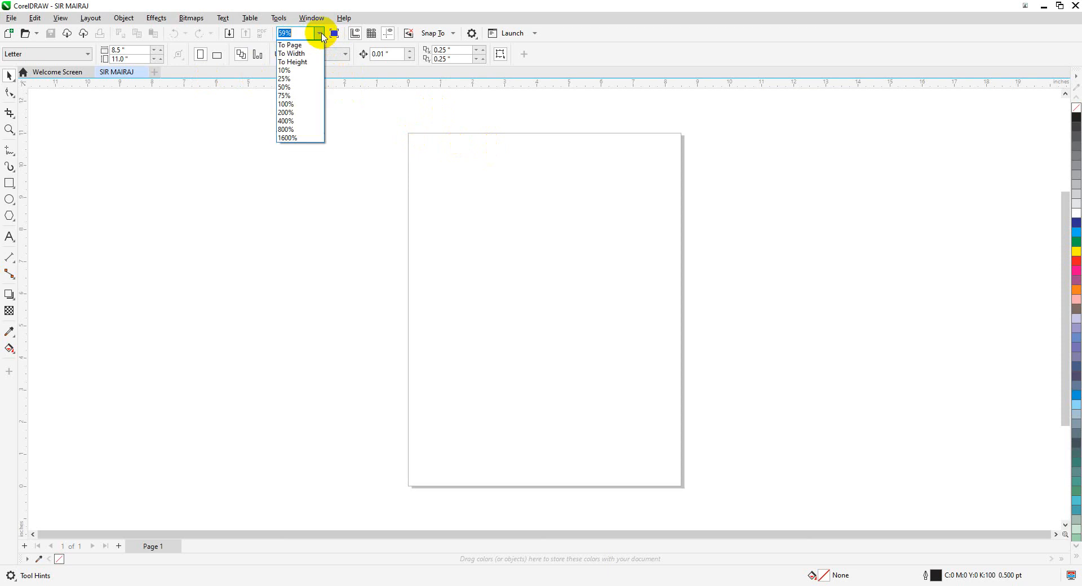
pyautogui.click(311, 54)
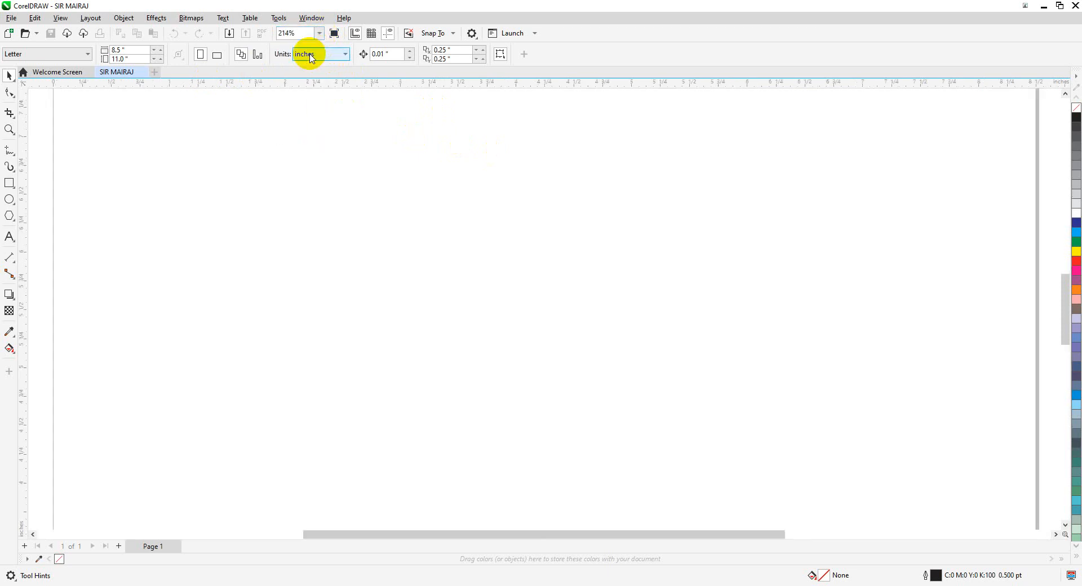
pyautogui.click(318, 34)
pyautogui.click(299, 52)
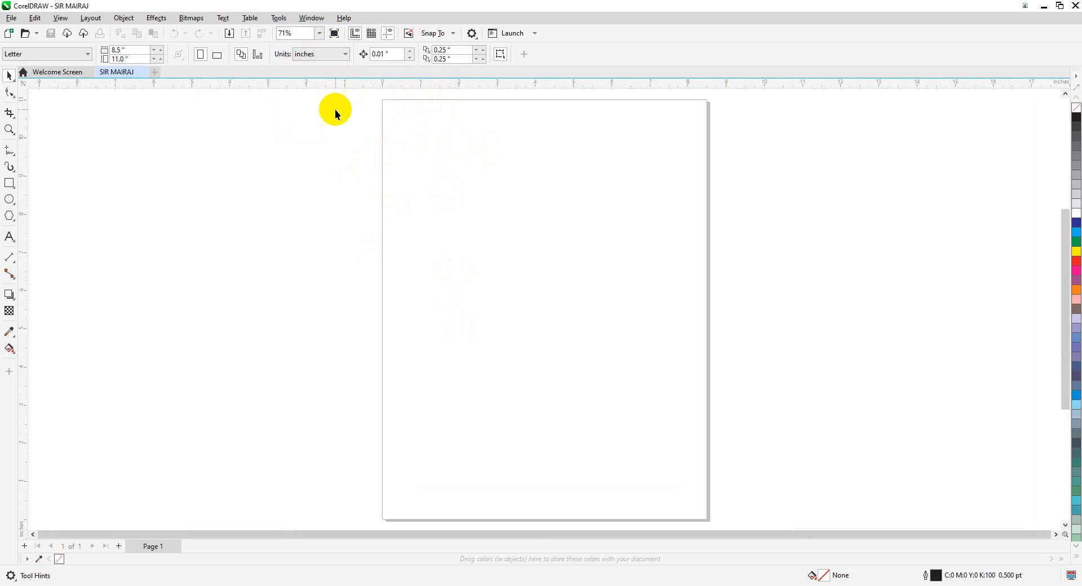
# View the page at 50%, 10% and 100% zoom, finishing with the page fitted to its height
pyautogui.click(320, 34)
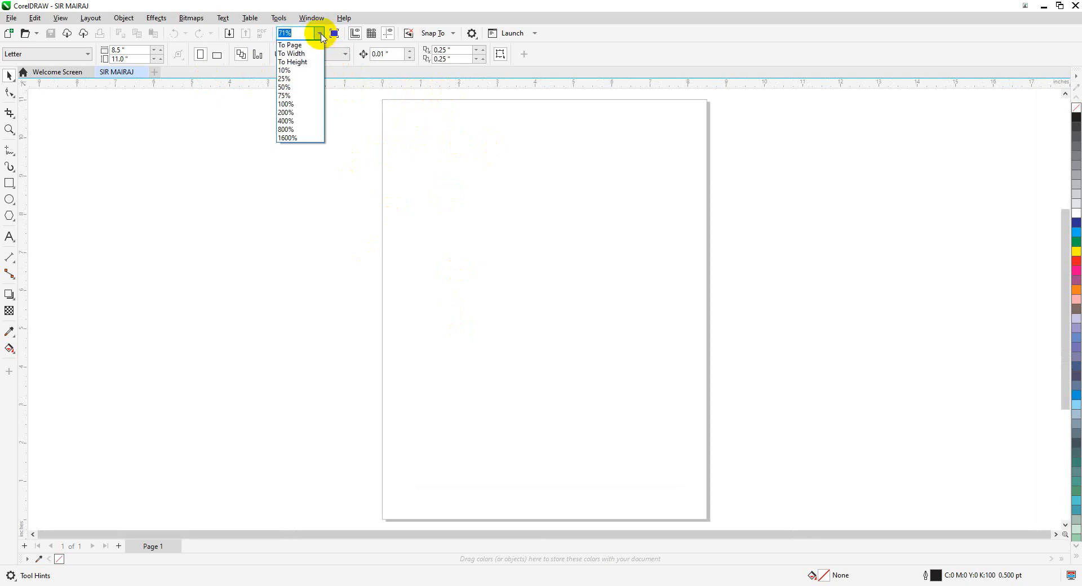
pyautogui.click(285, 88)
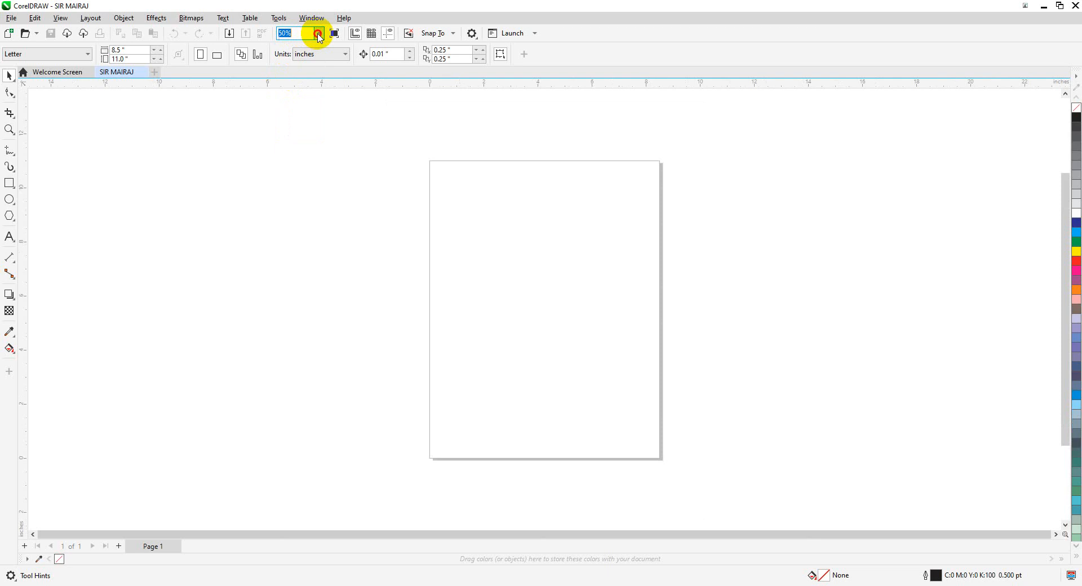
pyautogui.click(319, 33)
pyautogui.click(298, 69)
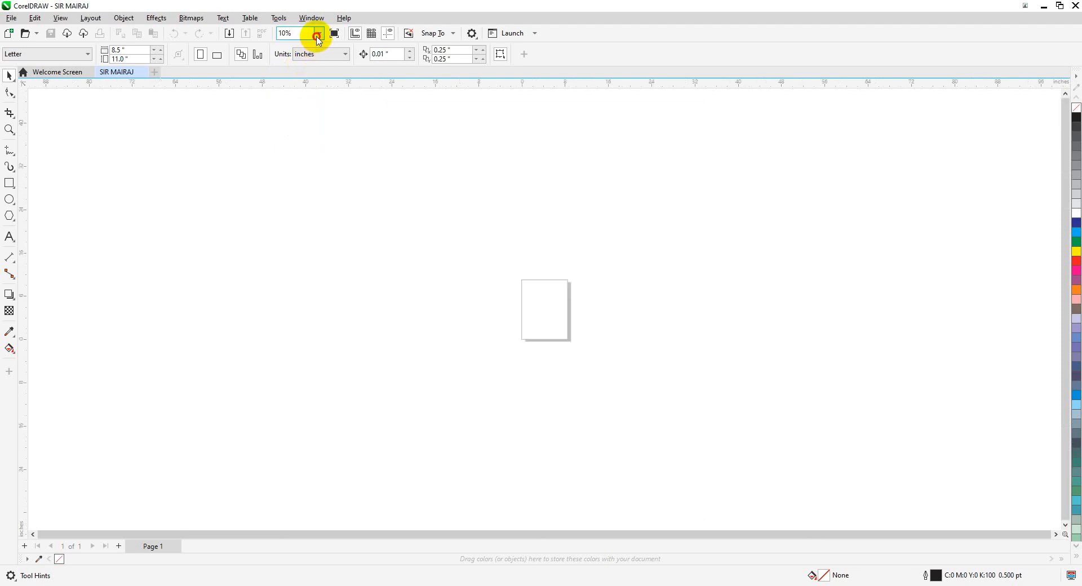
pyautogui.click(320, 36)
pyautogui.click(299, 101)
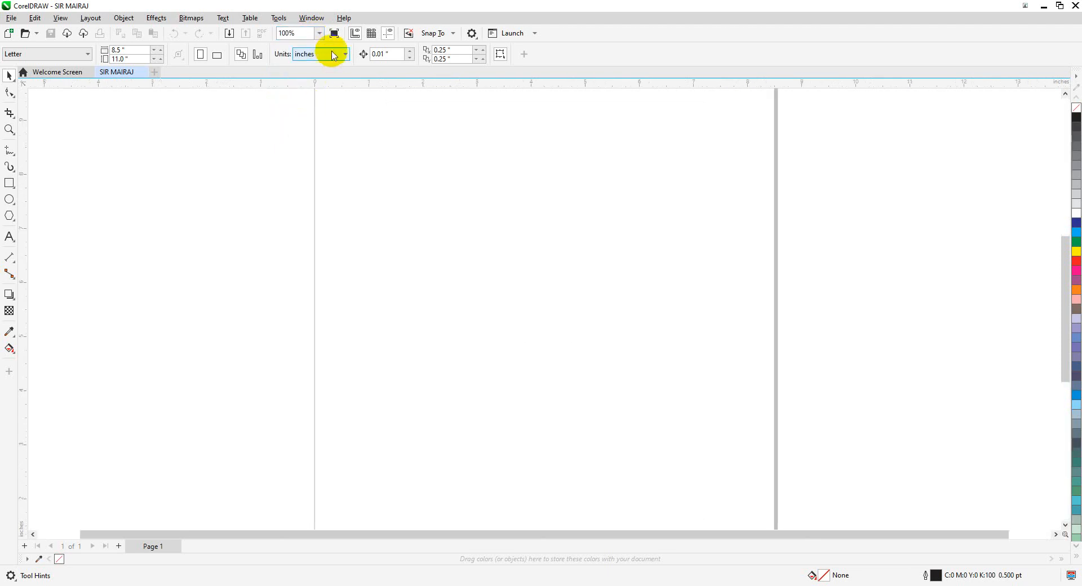
pyautogui.click(319, 33)
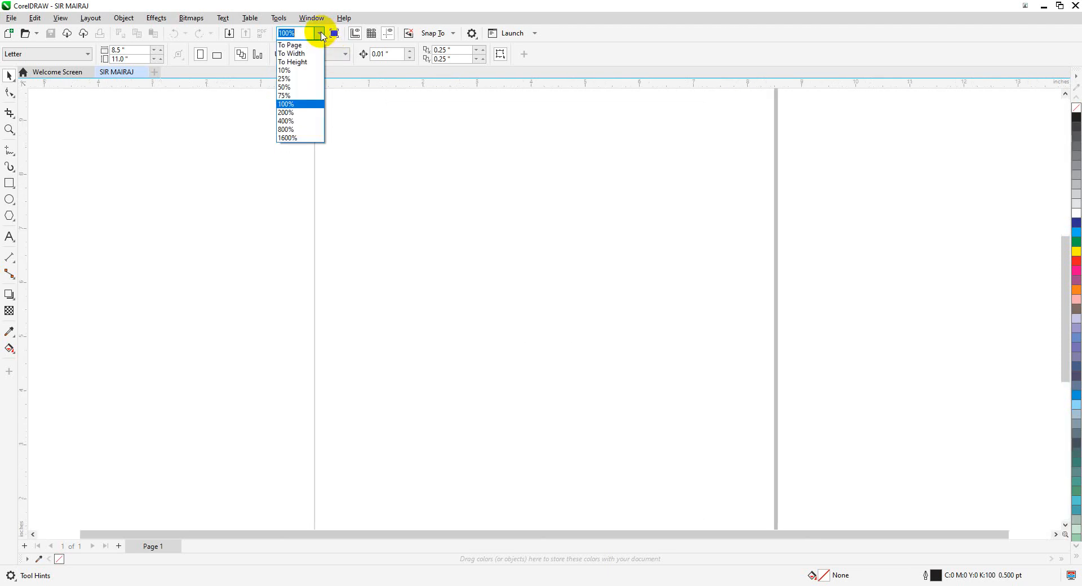
pyautogui.click(295, 62)
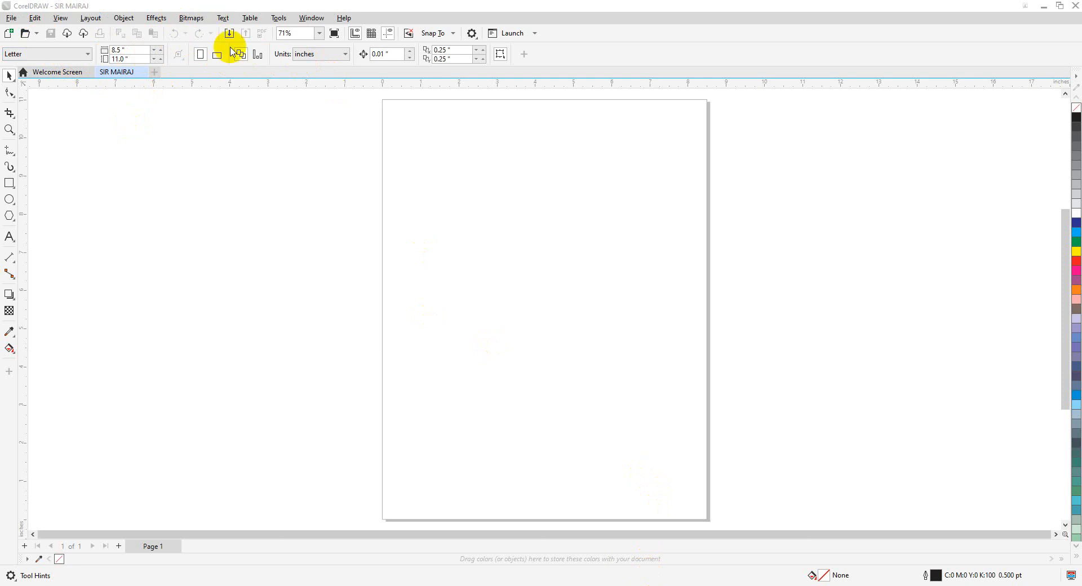
# Hide the Toolbox from the workspace and show it again
pyautogui.click(312, 19)
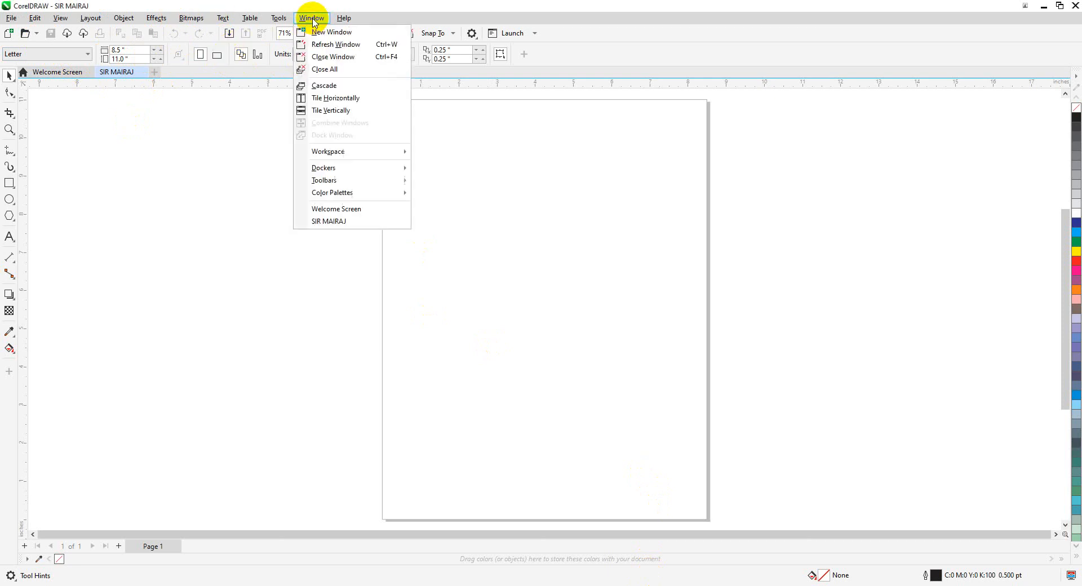
pyautogui.moveTo(387, 181)
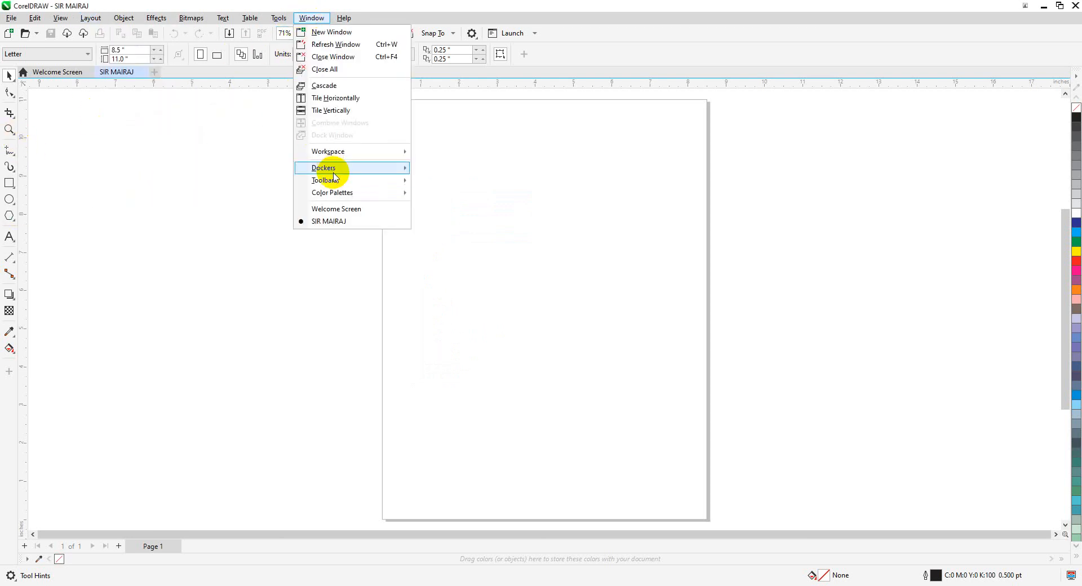
pyautogui.moveTo(340, 182)
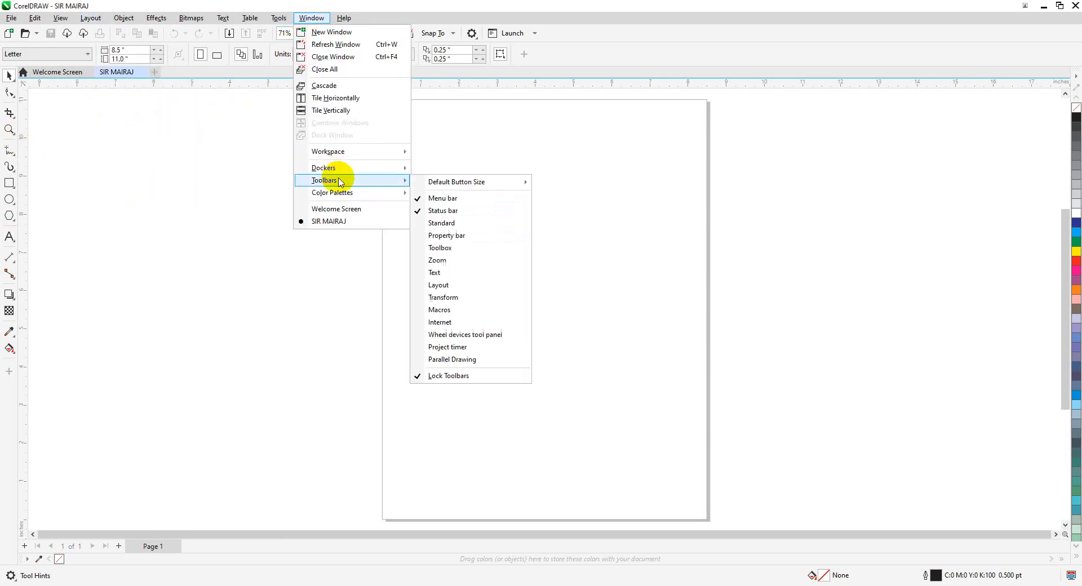
pyautogui.click(419, 251)
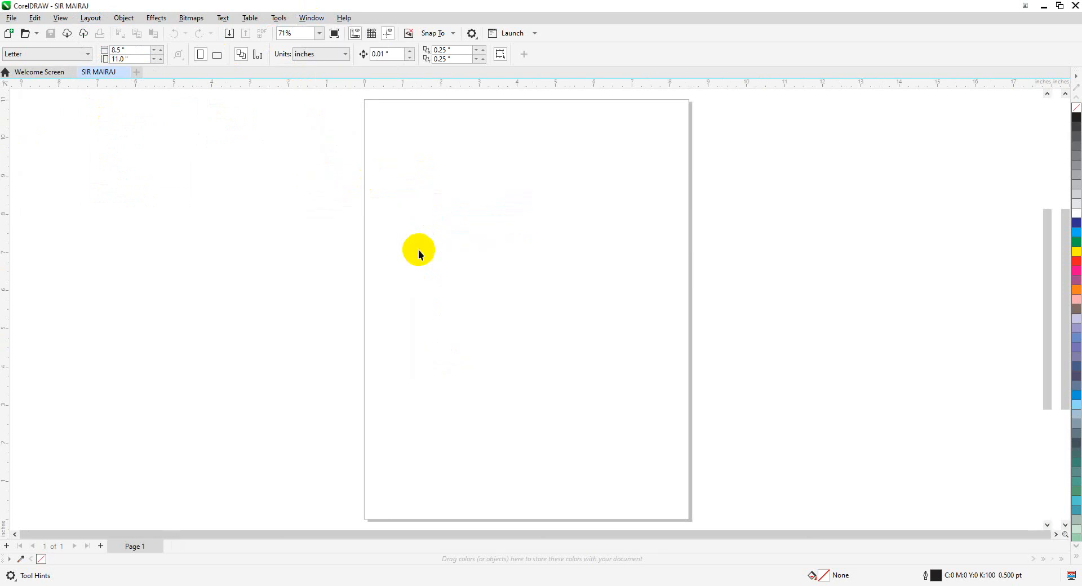
pyautogui.click(311, 18)
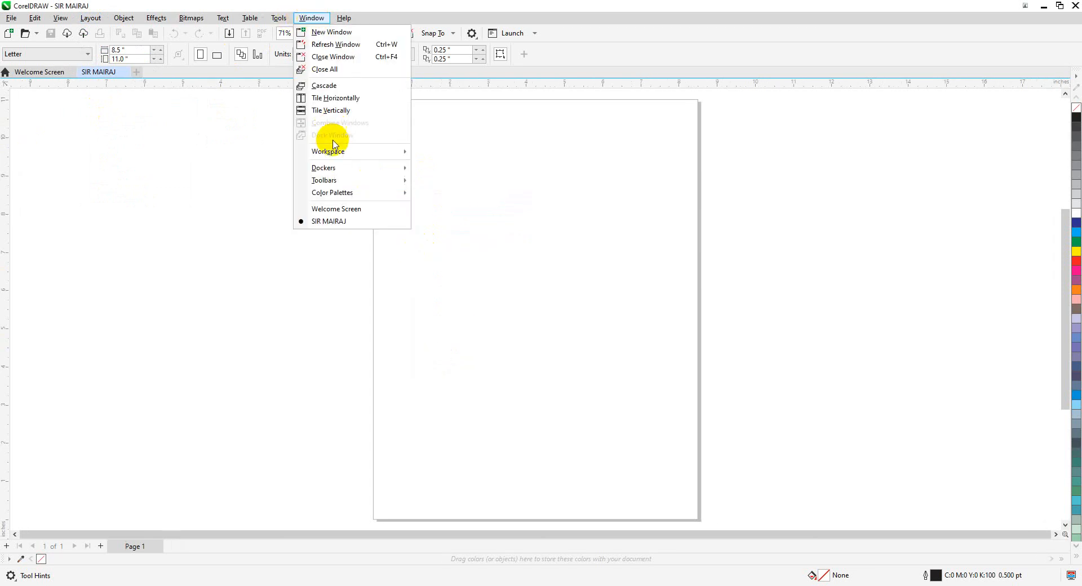
pyautogui.moveTo(333, 178)
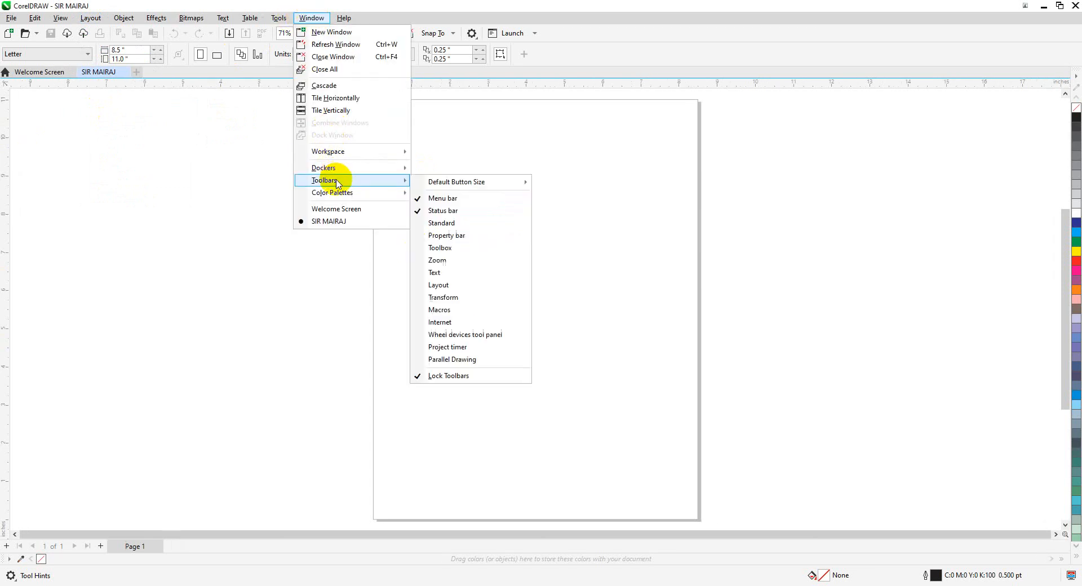
pyautogui.click(436, 251)
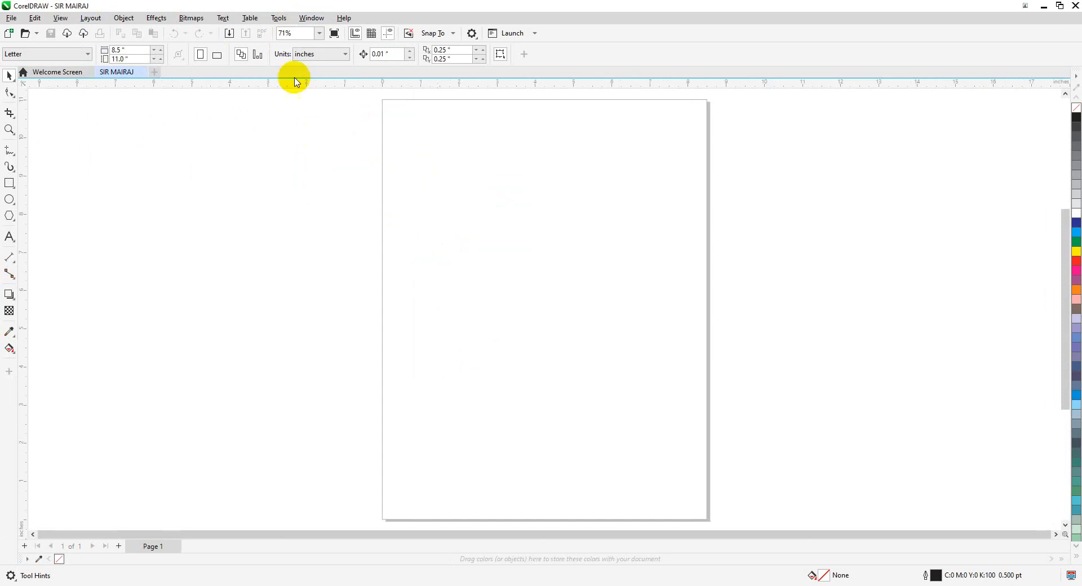
# Hide the Default Palette of colors and restore it to the workspace
pyautogui.click(311, 18)
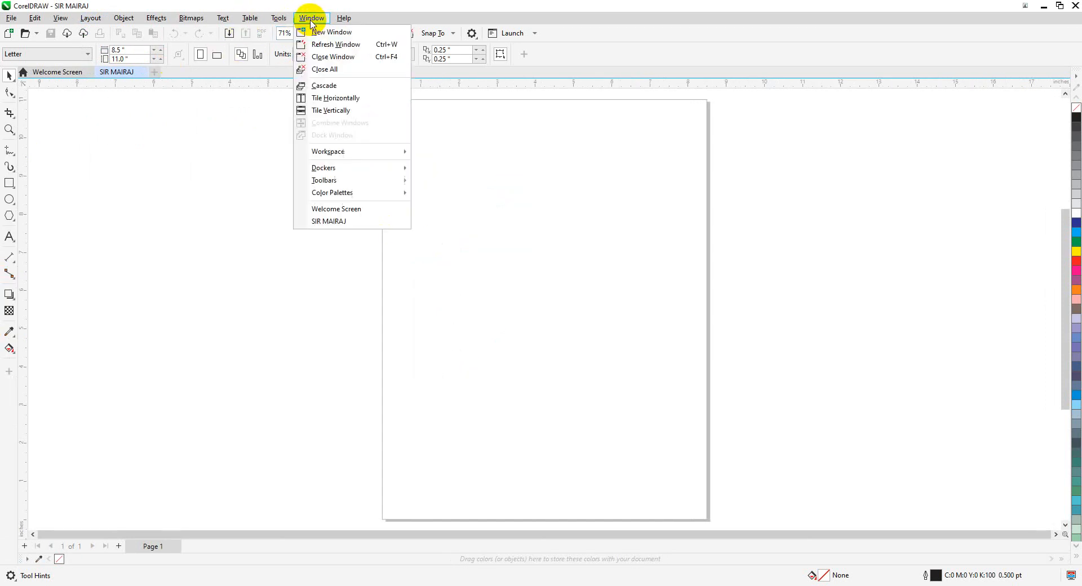
pyautogui.moveTo(346, 180)
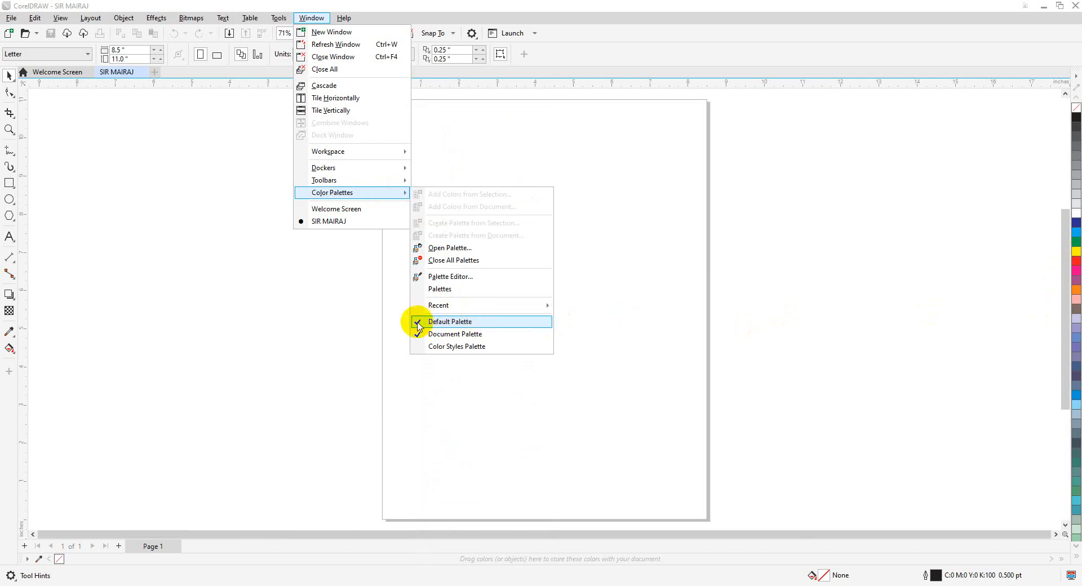
pyautogui.click(416, 325)
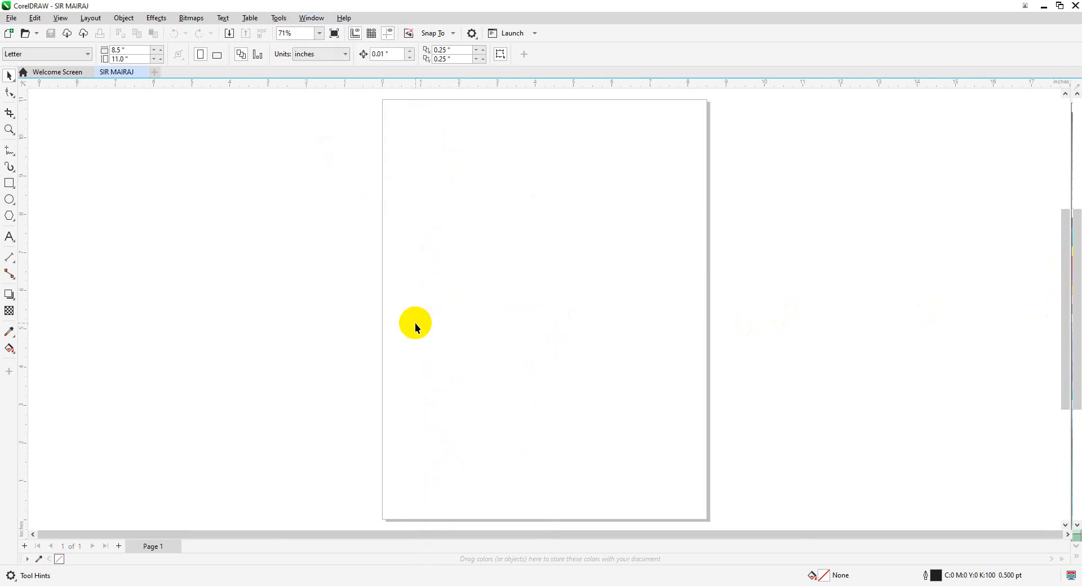
pyautogui.click(310, 19)
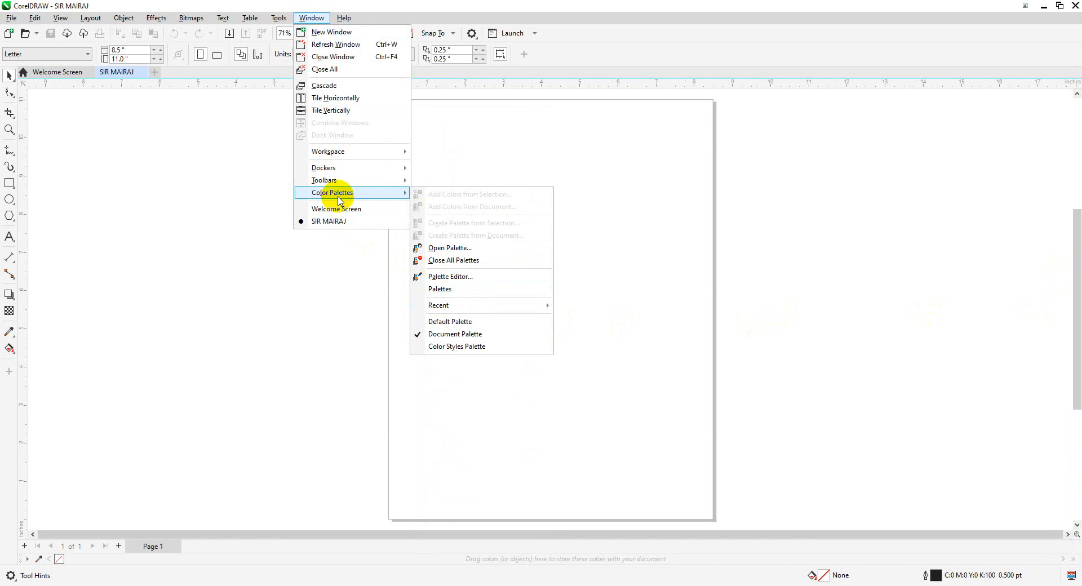
pyautogui.click(433, 322)
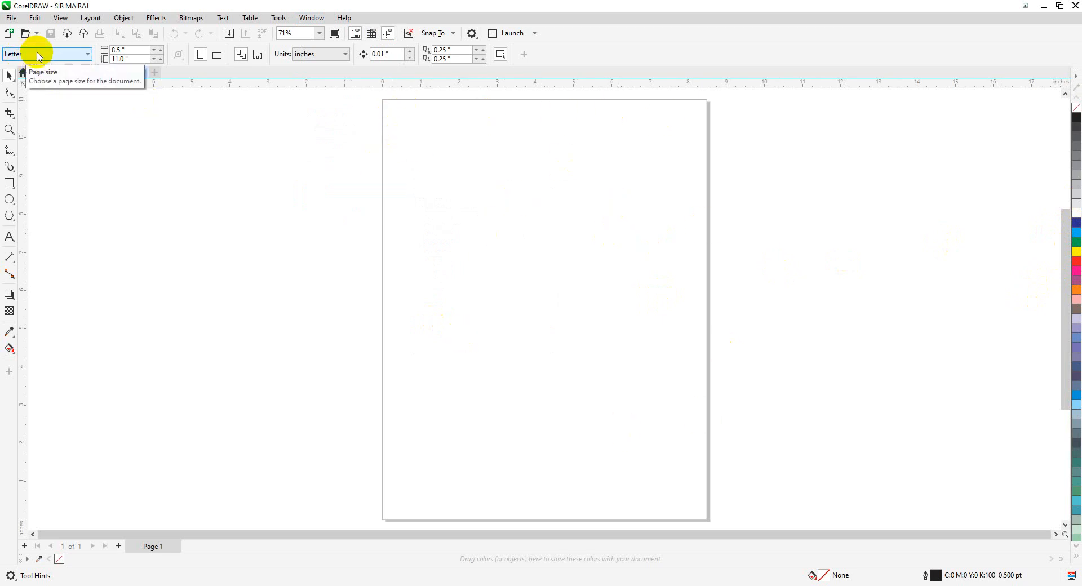
# Try the A4 page size on the document and switch back to Letter
pyautogui.click(85, 54)
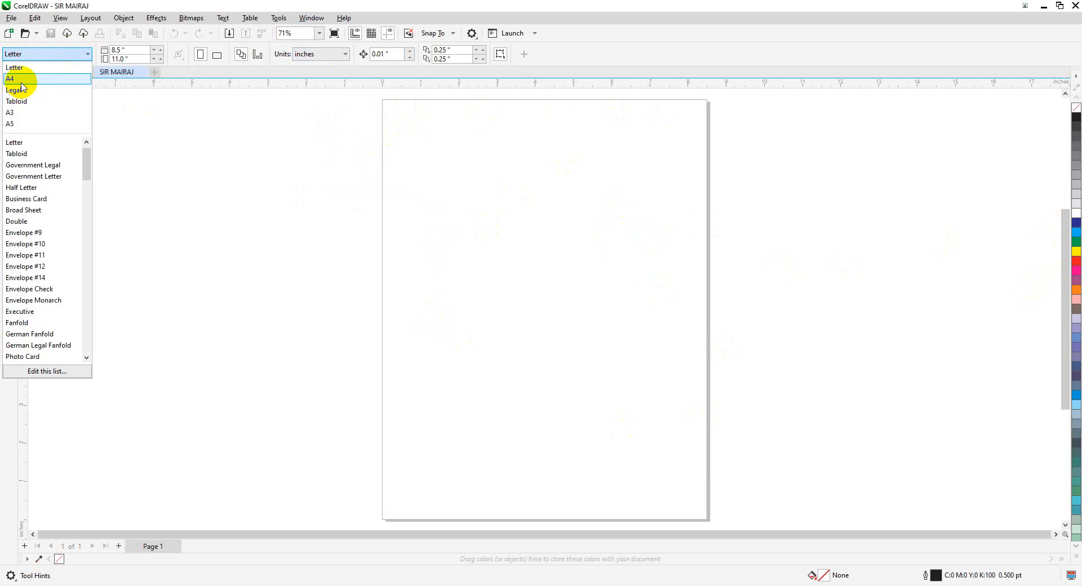
pyautogui.click(11, 79)
pyautogui.click(70, 53)
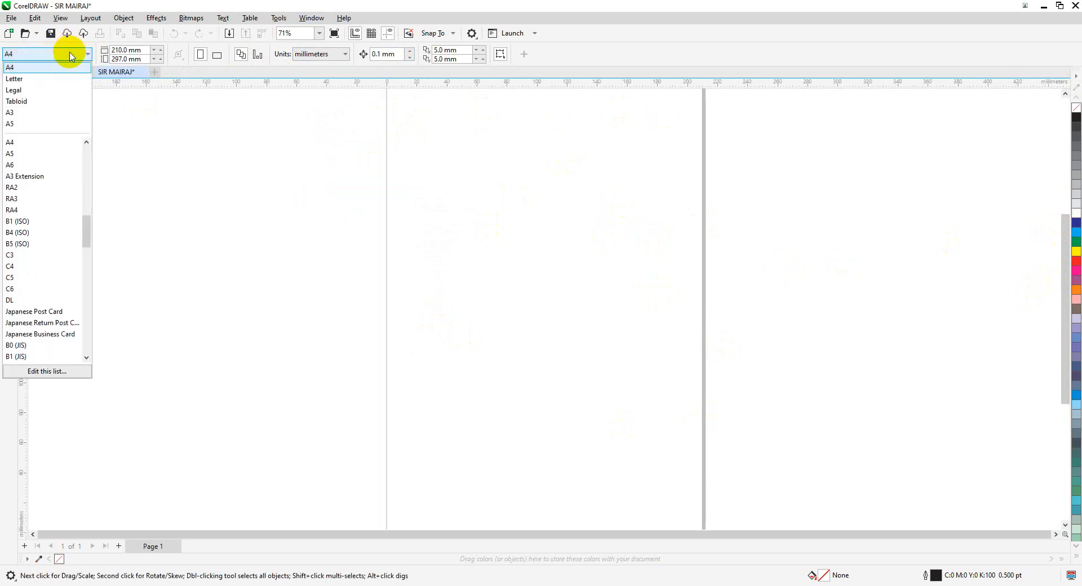
pyautogui.click(31, 78)
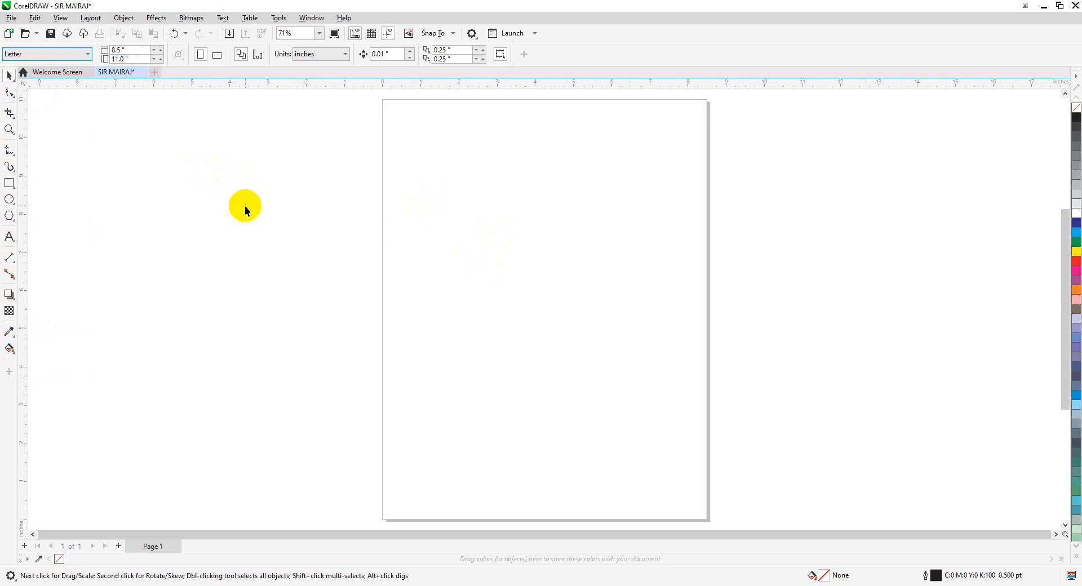
# Try the A4 and A5 page sizes to compare their dimensions, and return the page to Letter
pyautogui.click(86, 57)
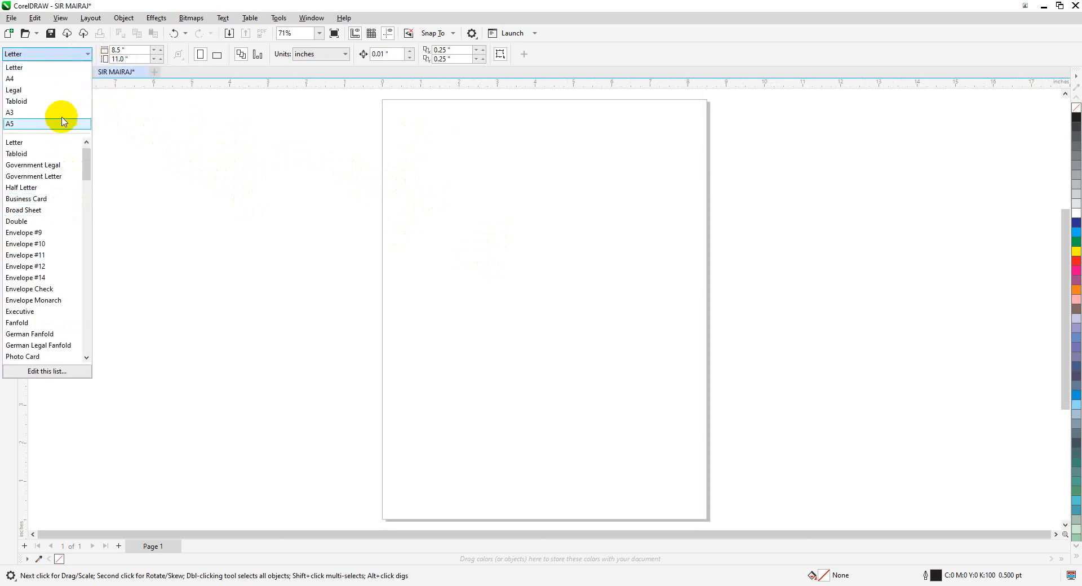
pyautogui.click(29, 79)
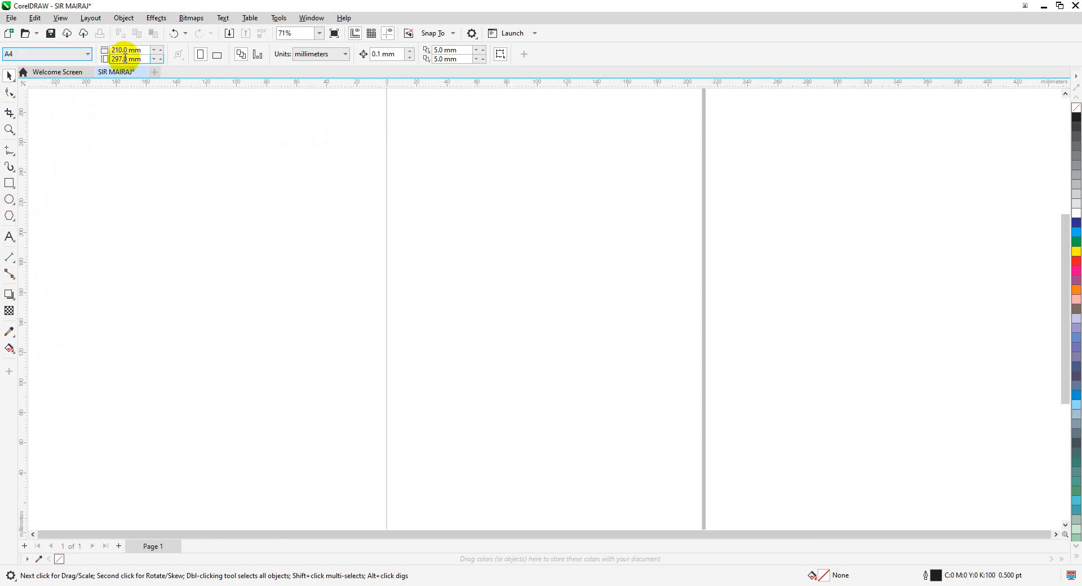
pyautogui.click(87, 54)
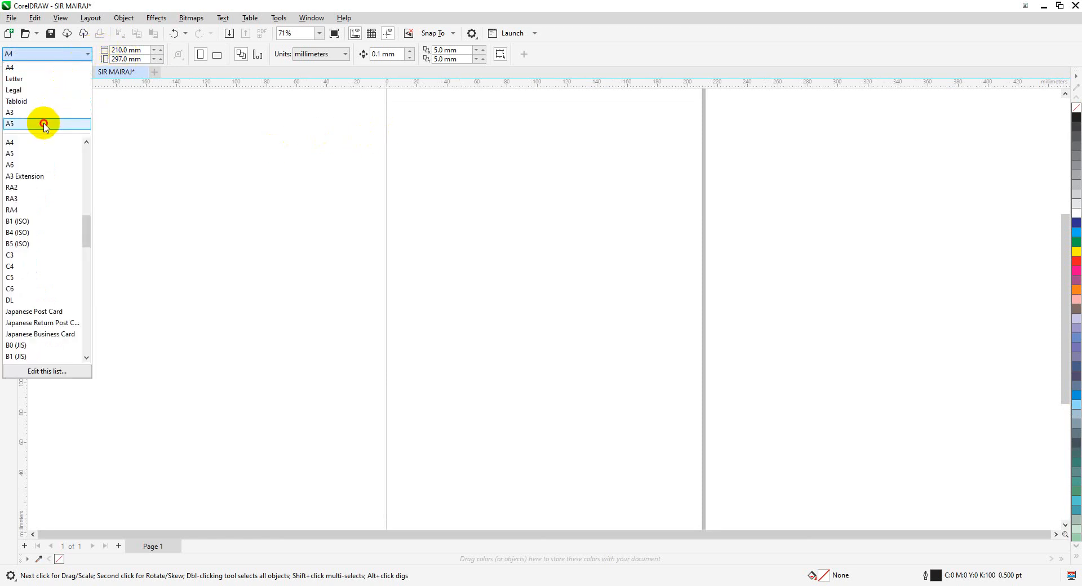
pyautogui.click(44, 124)
pyautogui.click(82, 54)
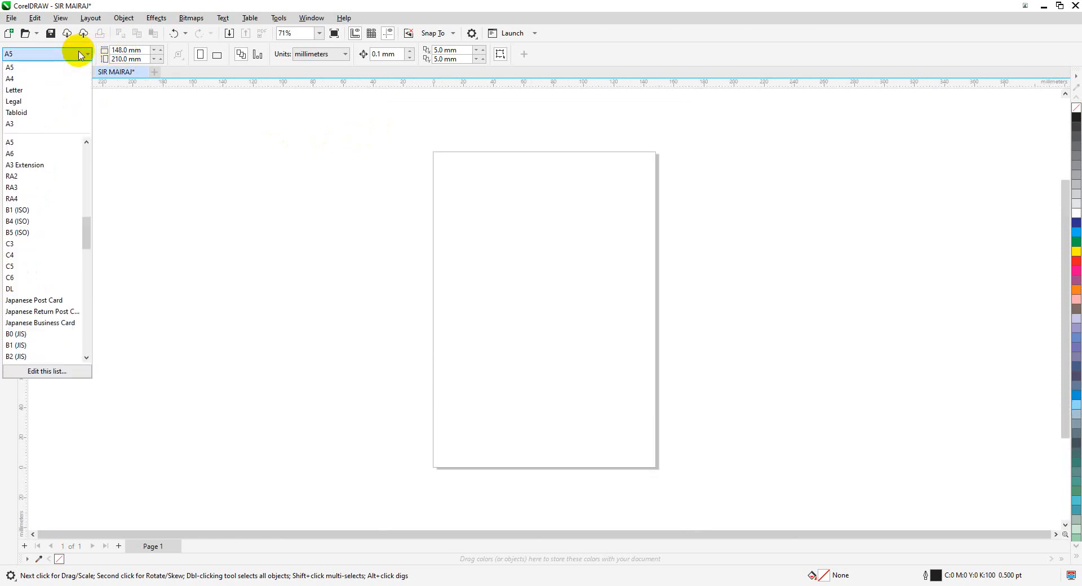
pyautogui.click(59, 91)
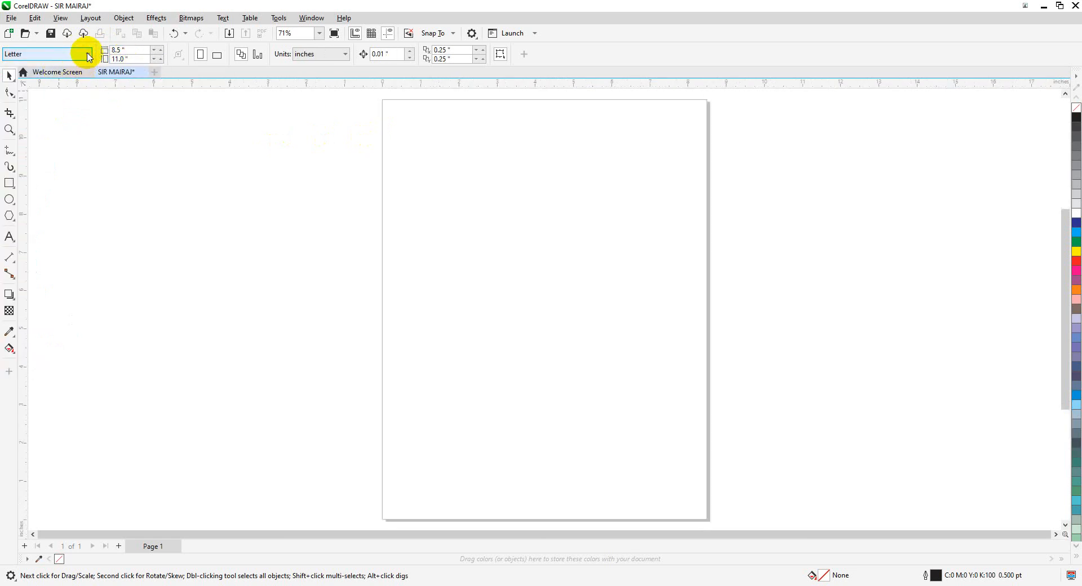
# Try the A4 page size and set the drawing units to inches
pyautogui.click(88, 54)
pyautogui.click(46, 90)
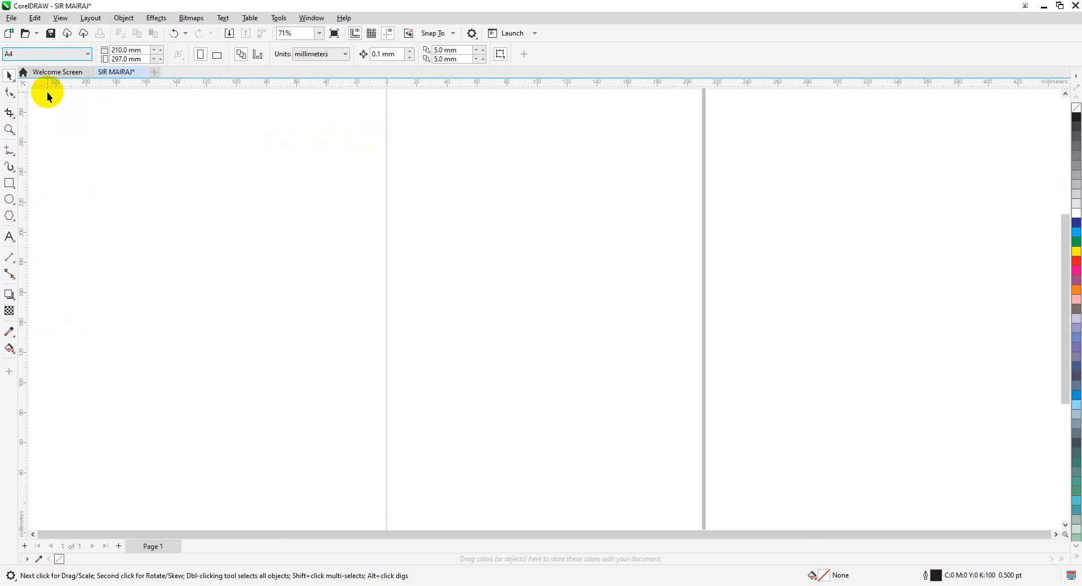
pyautogui.click(131, 50)
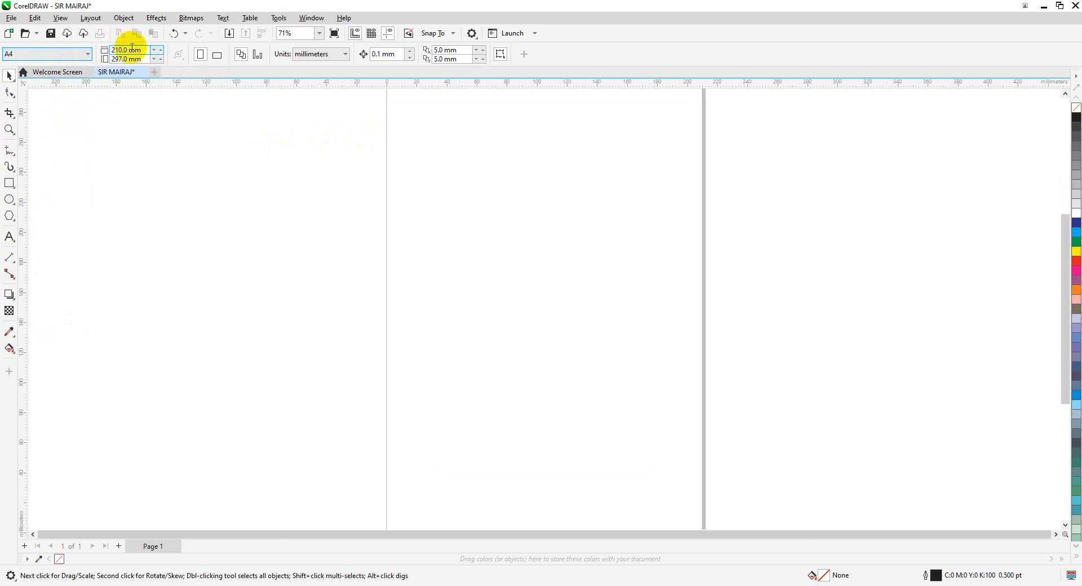
pyautogui.click(326, 55)
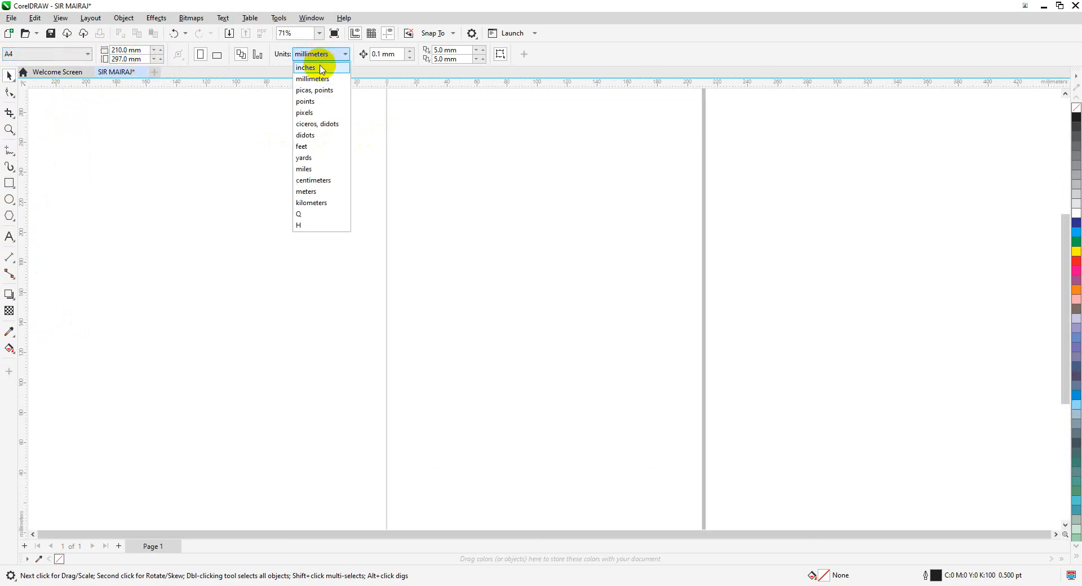
pyautogui.click(309, 68)
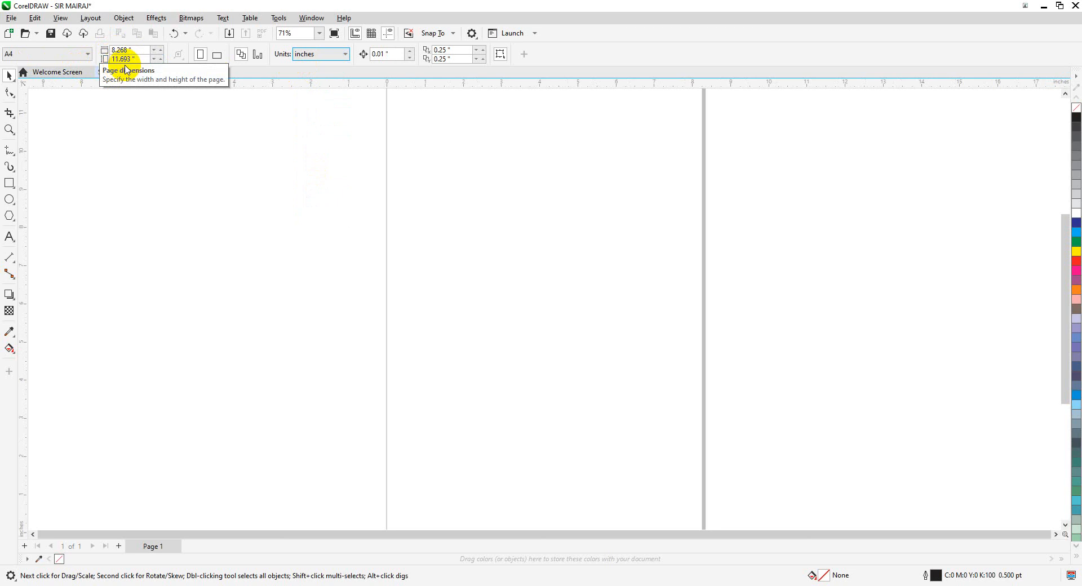
# Set the page size back to Letter, and try the landscape orientation before restoring portrait
pyautogui.click(73, 58)
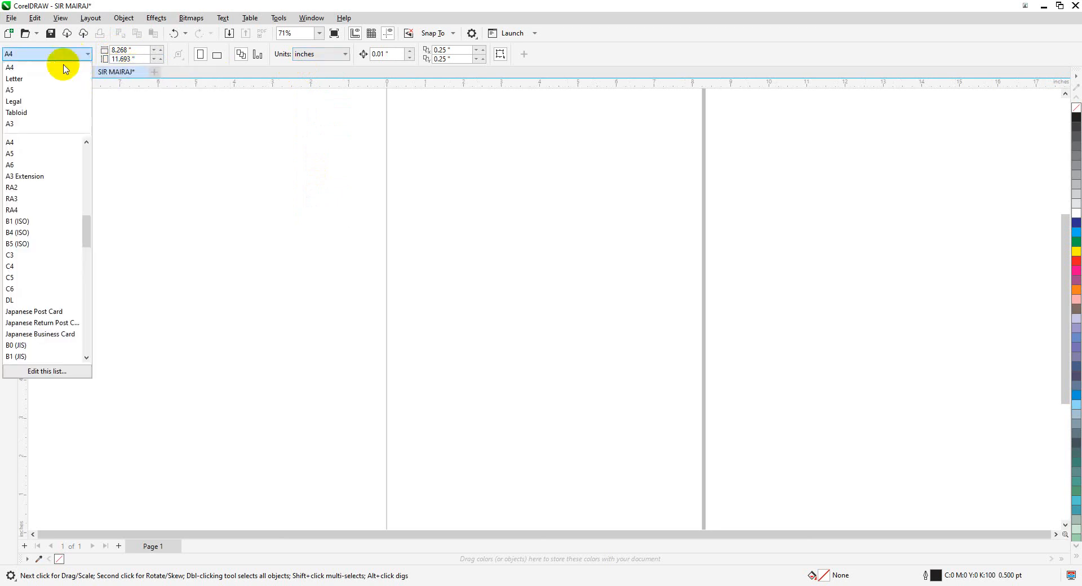
pyautogui.click(13, 79)
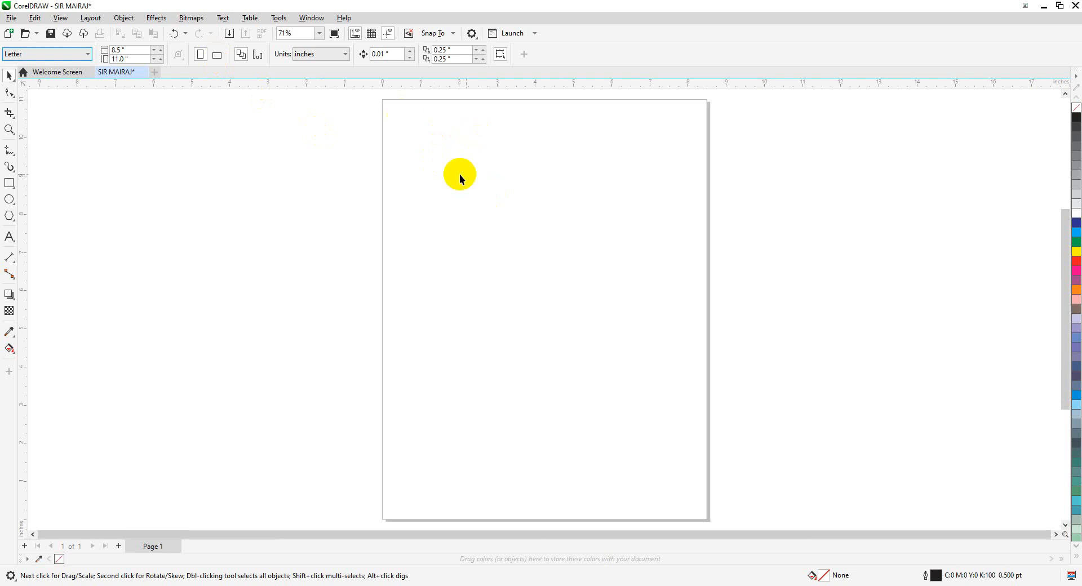
pyautogui.click(218, 55)
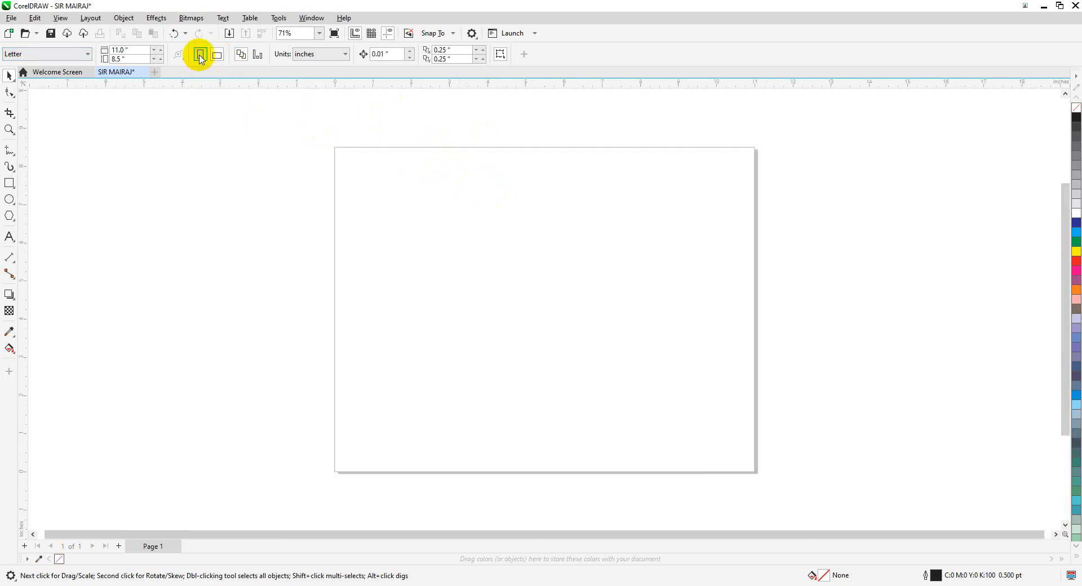
pyautogui.click(202, 58)
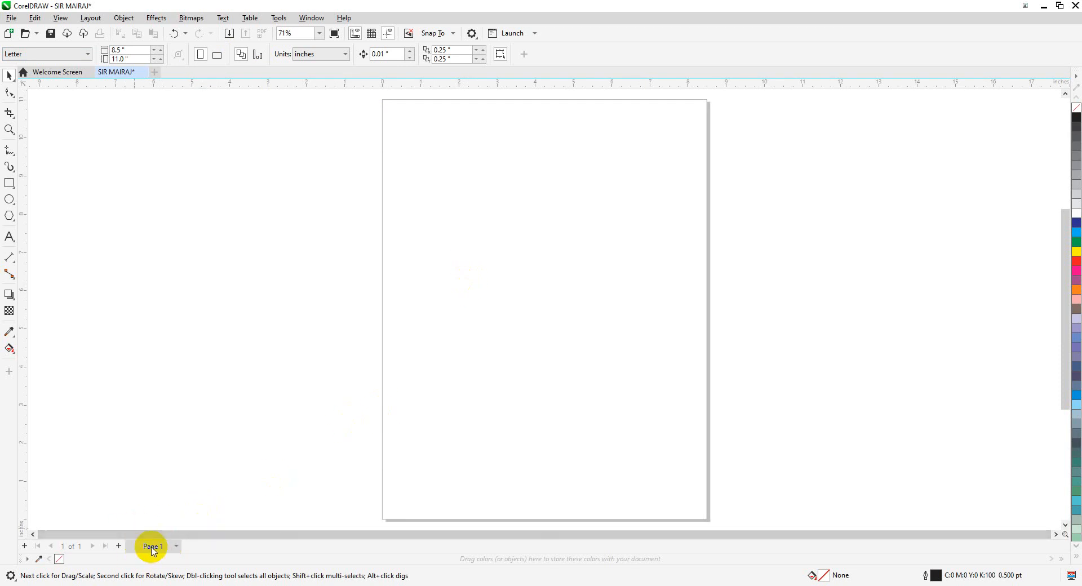
# Add three new pages after Page 1, switching between Page 1 and Page 2 along the way
pyautogui.click(119, 547)
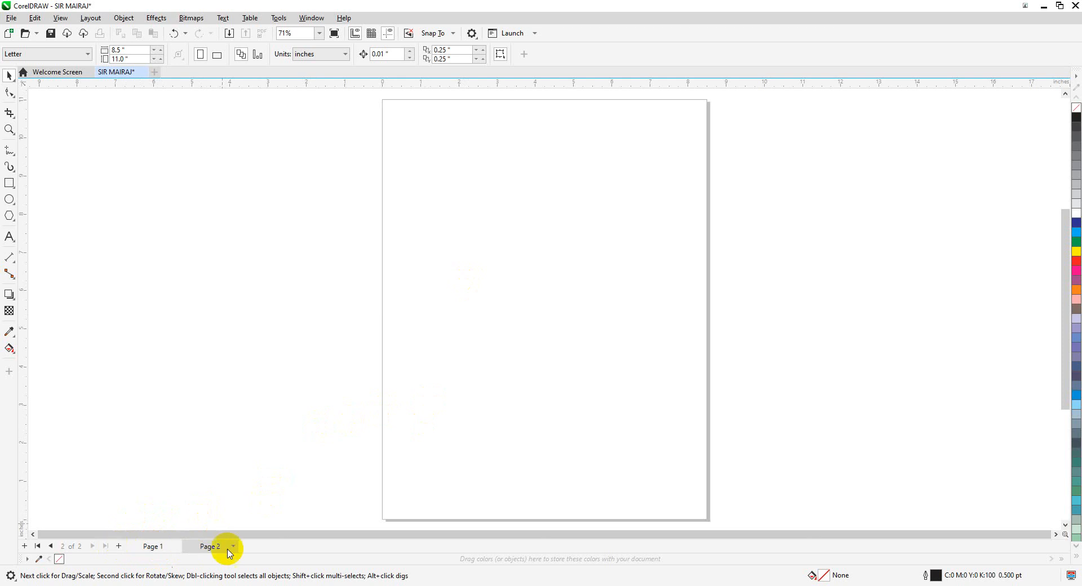
pyautogui.click(151, 546)
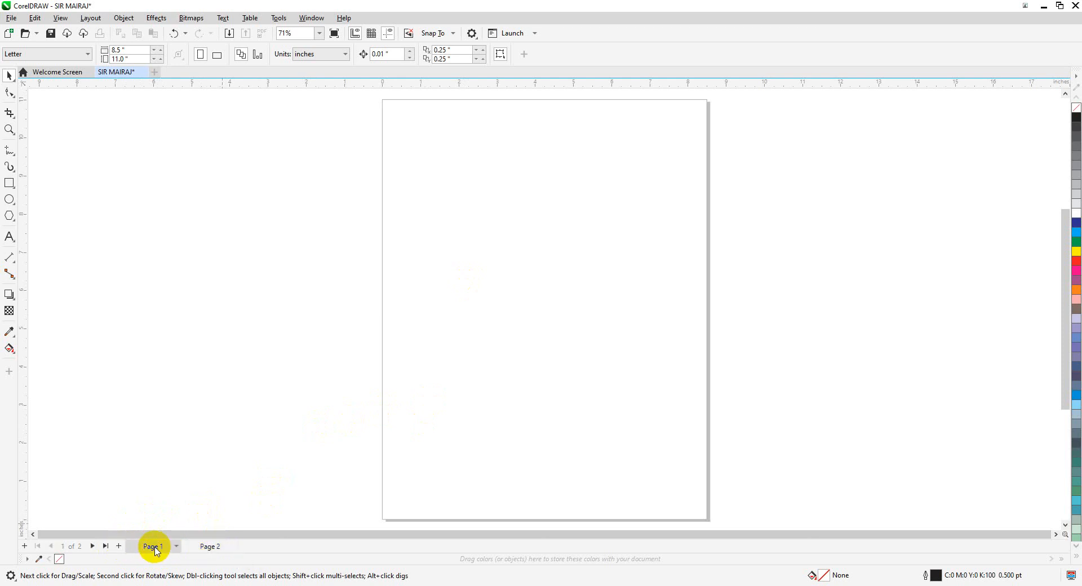
pyautogui.click(202, 546)
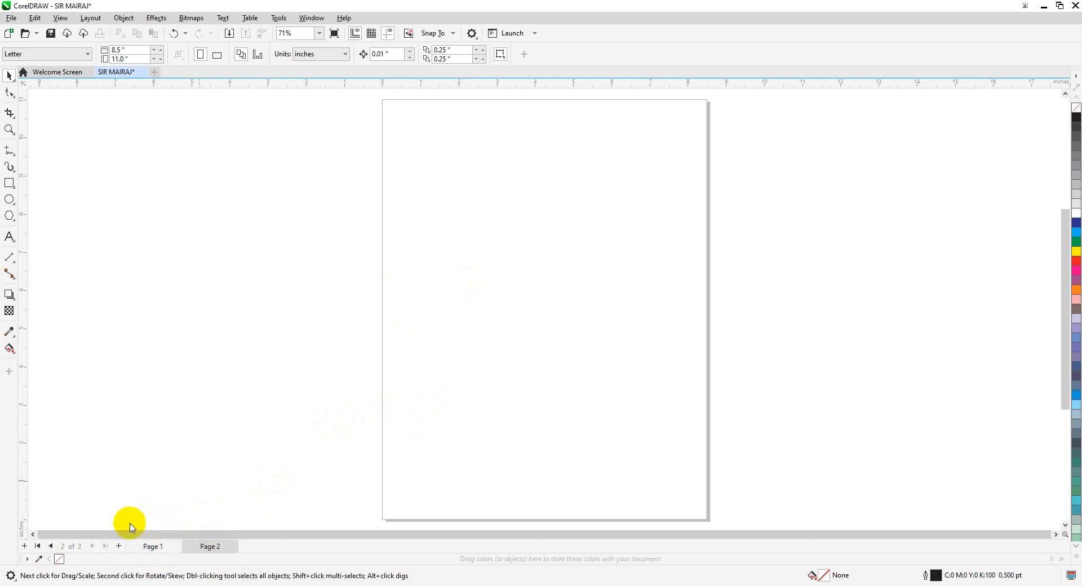
pyautogui.click(119, 547)
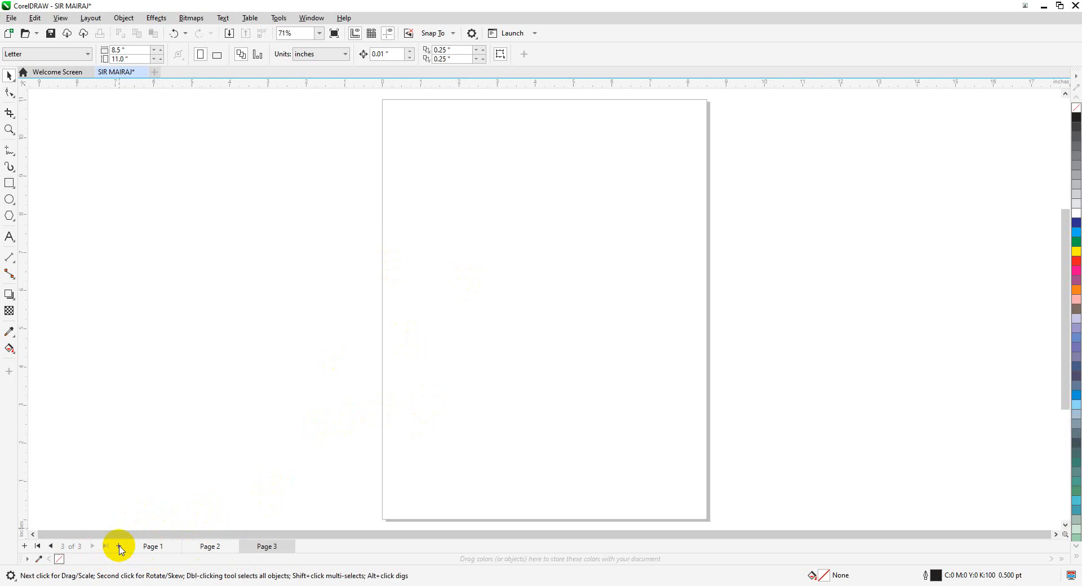
pyautogui.click(119, 547)
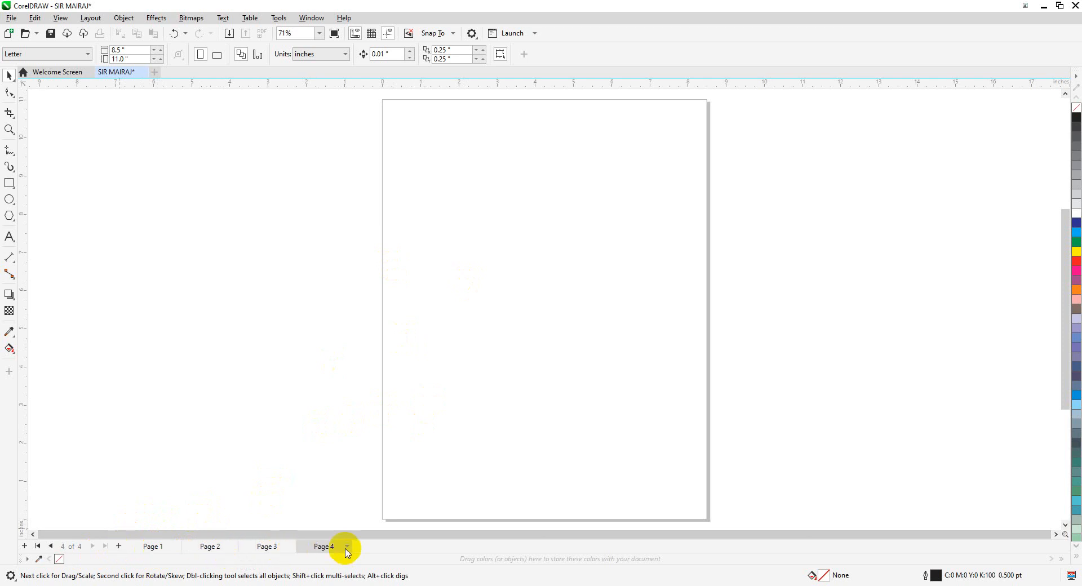
# Draw a rectangle about 3.2 by 2.9 inches on the upper part of Page 1 and fill it with green
pyautogui.click(153, 547)
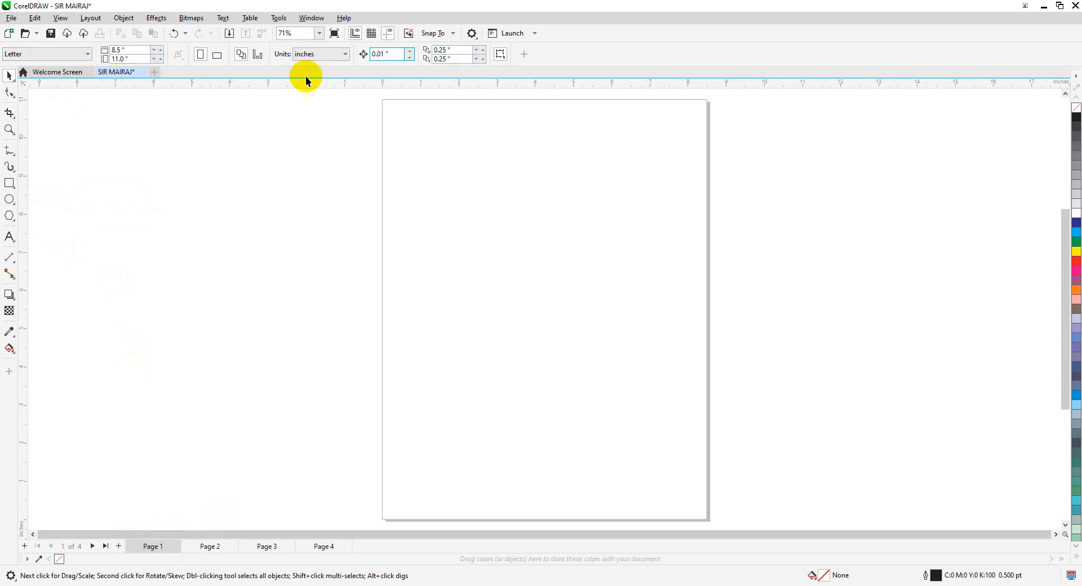
pyautogui.click(9, 183)
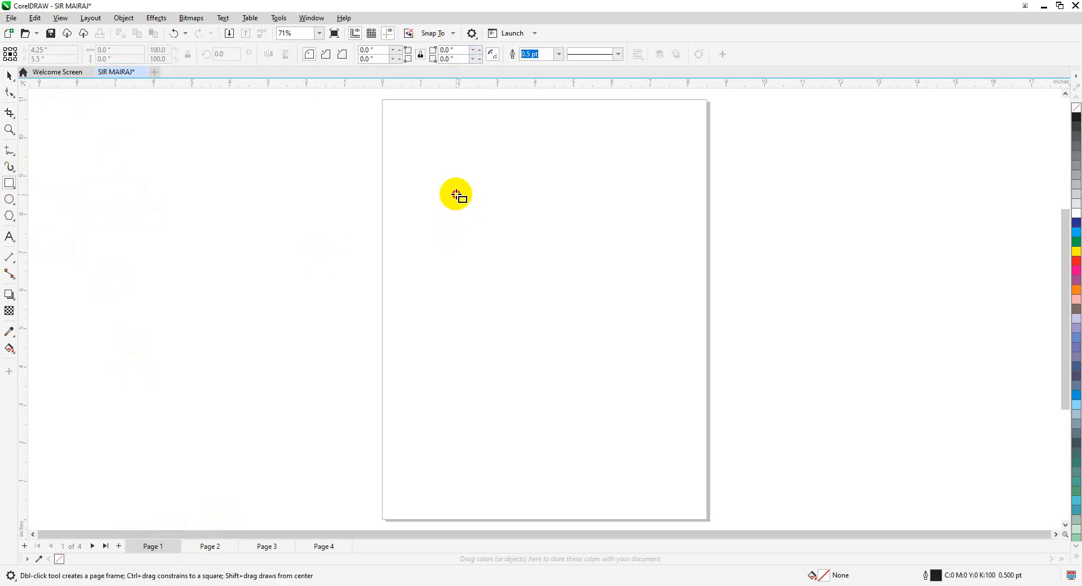
pyautogui.moveTo(457, 195)
pyautogui.mouseDown()
pyautogui.moveTo(573, 287)
pyautogui.moveTo(579, 305)
pyautogui.mouseUp()
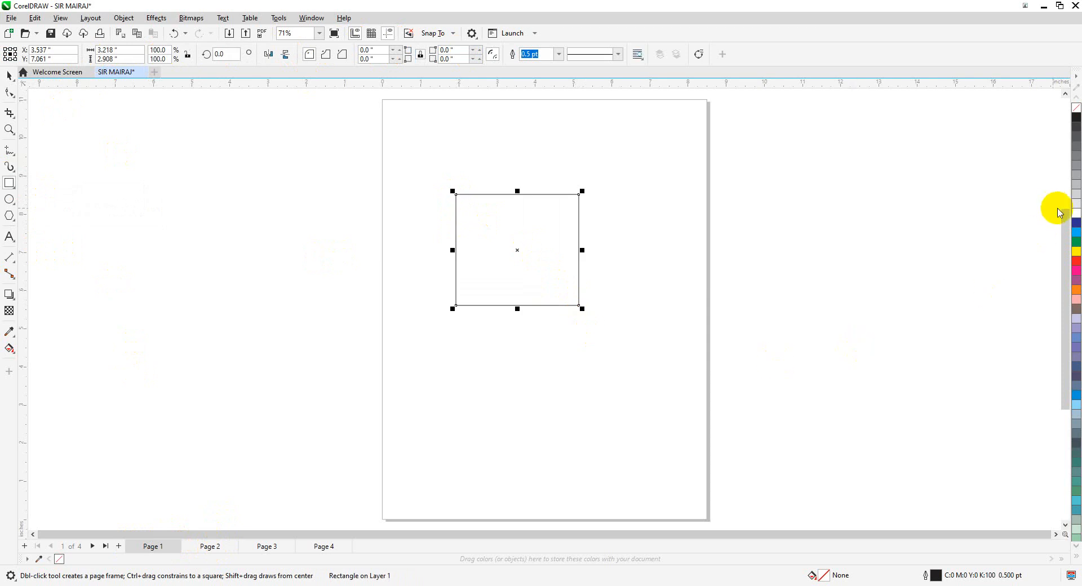
pyautogui.click(1078, 241)
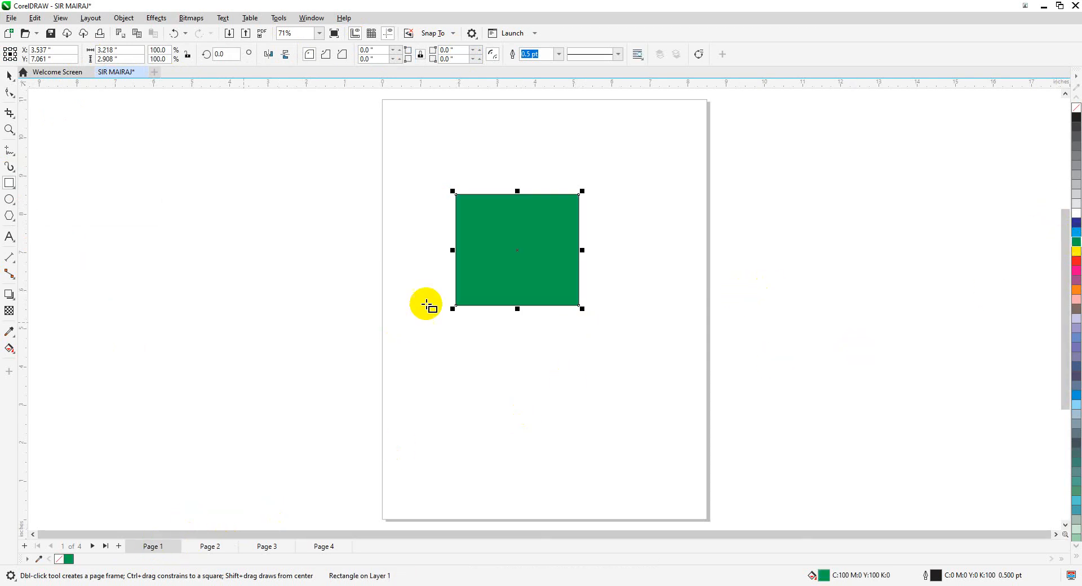
# Look through Pages 2, 3 and 4 to compare their contents, and return to Page 1
pyautogui.click(205, 548)
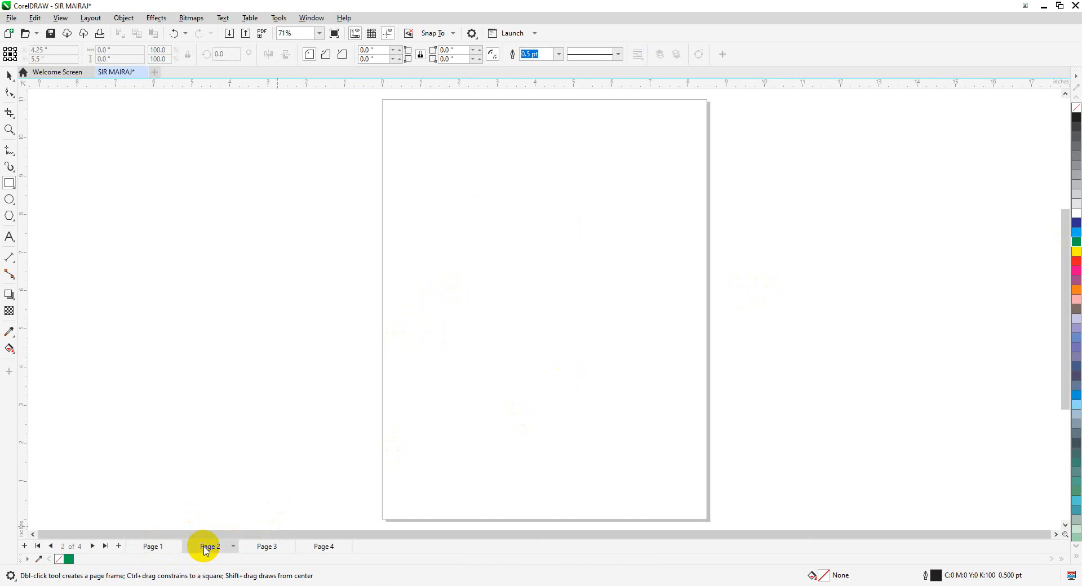
pyautogui.click(266, 548)
pyautogui.click(325, 548)
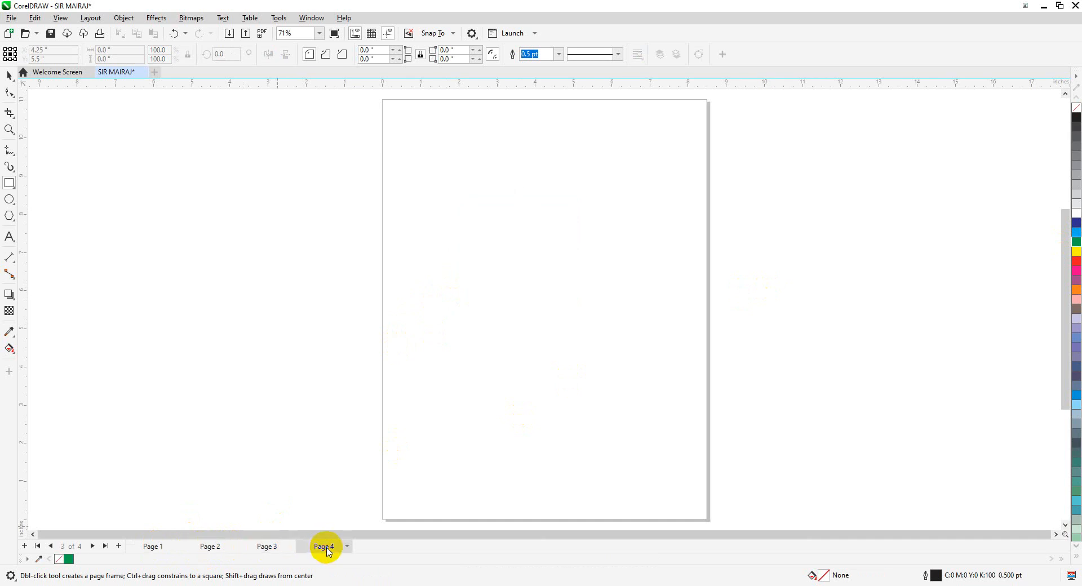
pyautogui.click(159, 548)
# Draw an ellipse about 4.3 by 4.1 inches on Page 2 and fill it with light blue
pyautogui.click(210, 546)
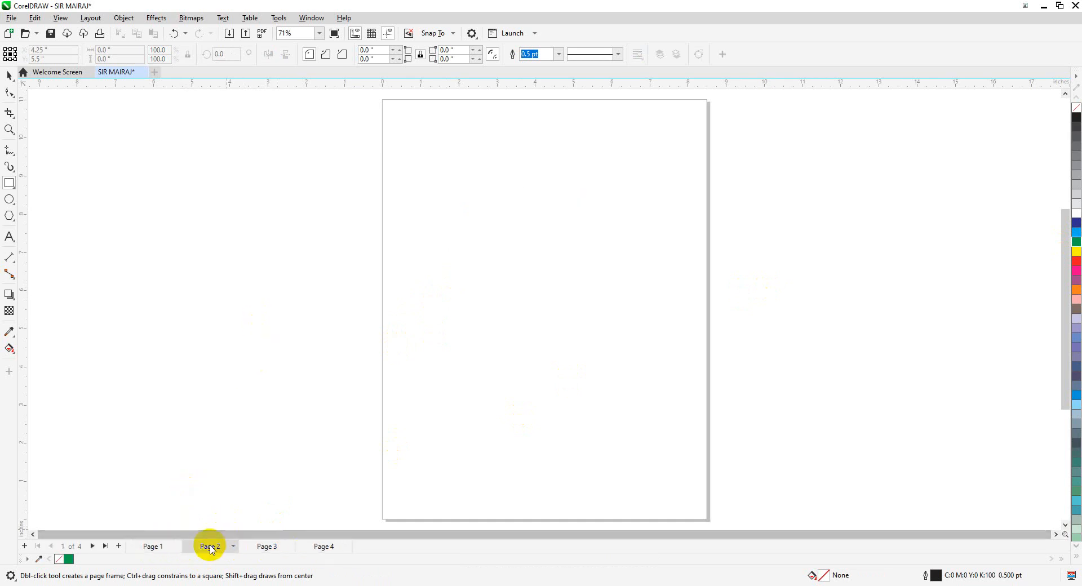
pyautogui.click(10, 199)
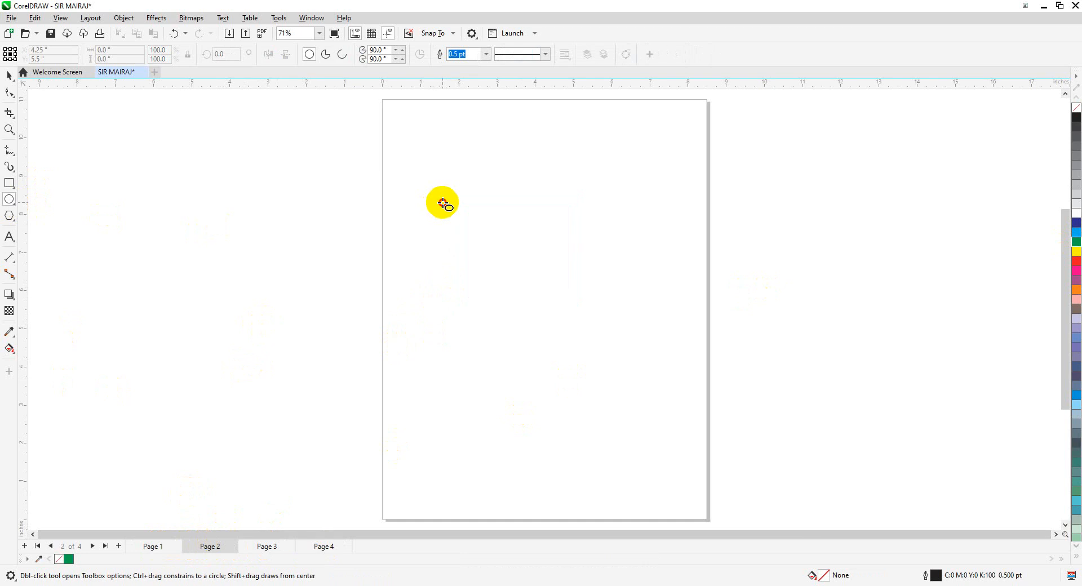
pyautogui.moveTo(442, 203); pyautogui.dragTo(608, 359)
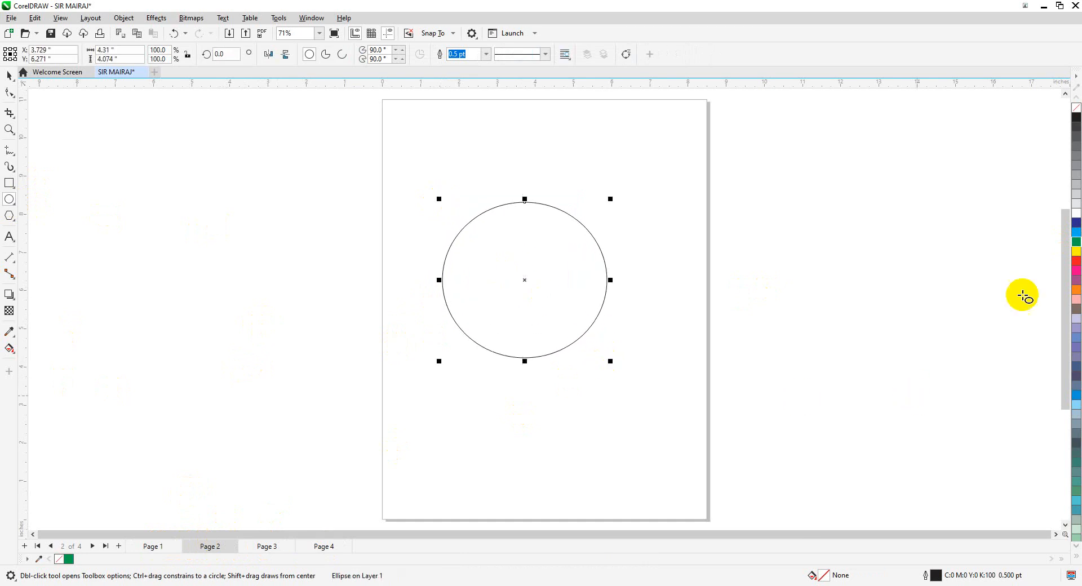
pyautogui.click(1076, 232)
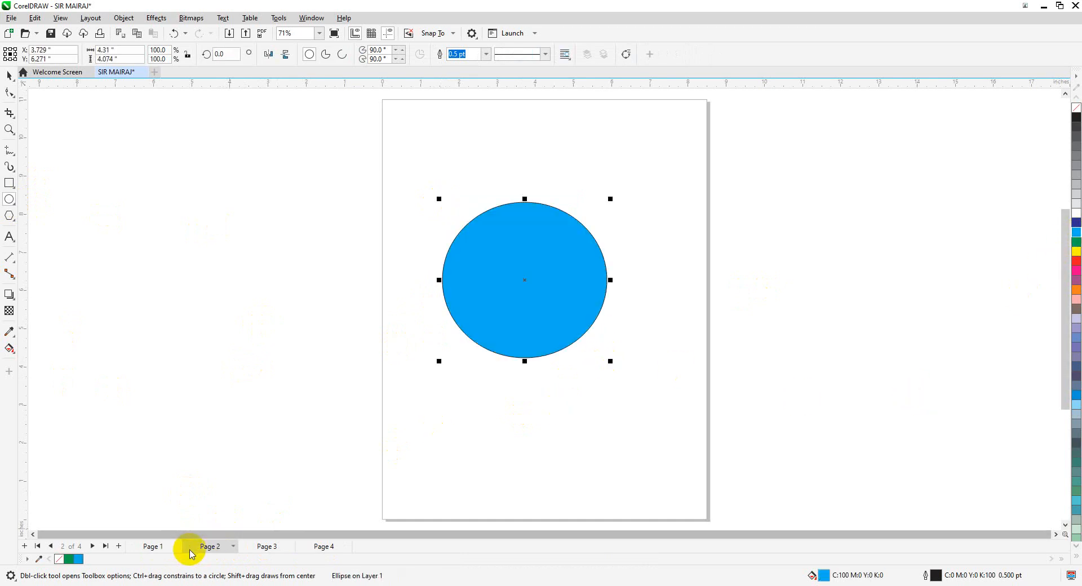
# Return to Page 1 with the Pick tool active and insert a new page after it
pyautogui.click(151, 546)
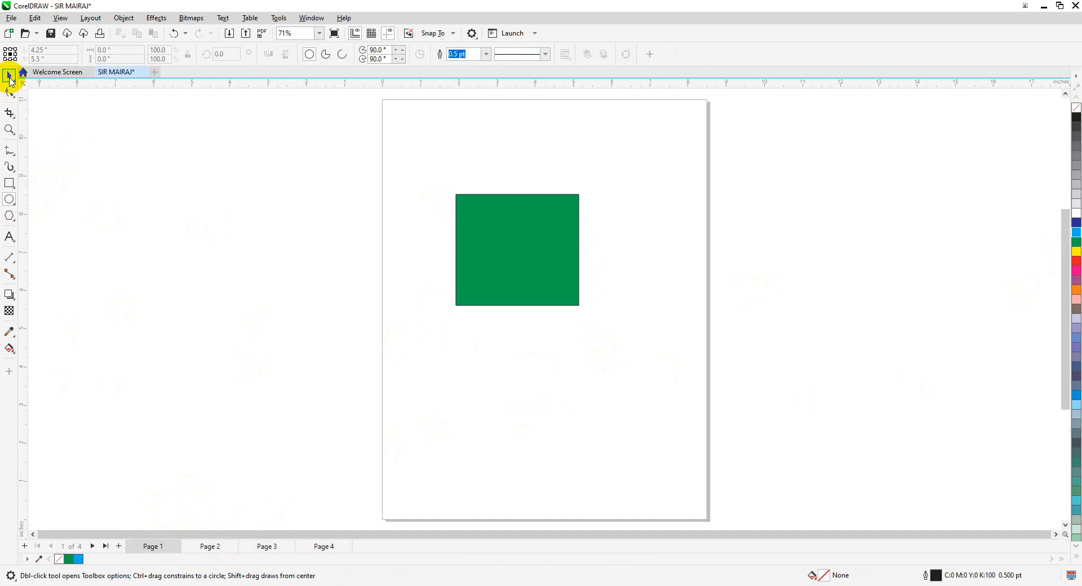
pyautogui.click(9, 76)
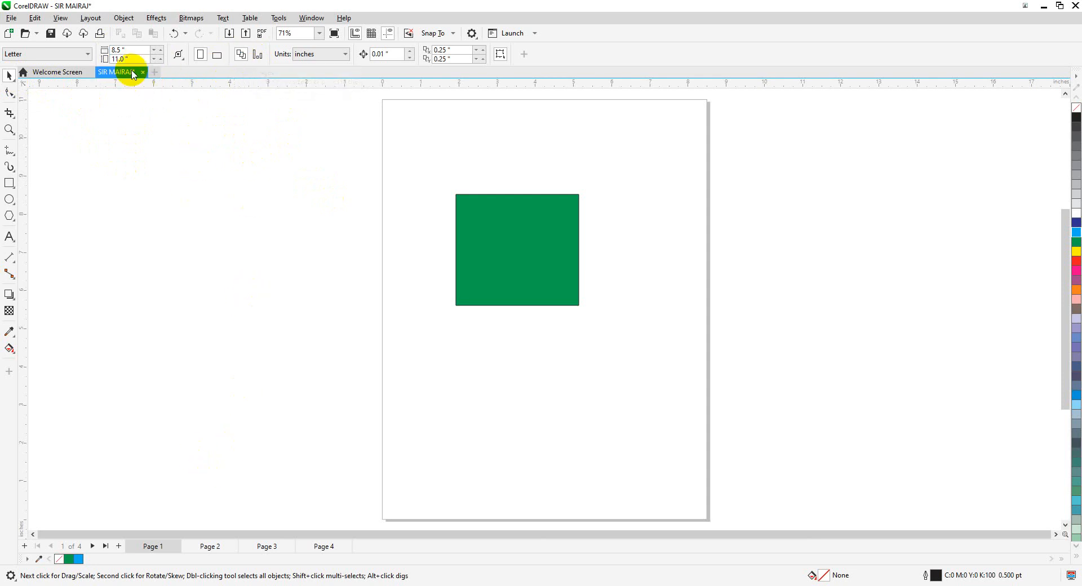
pyautogui.click(119, 546)
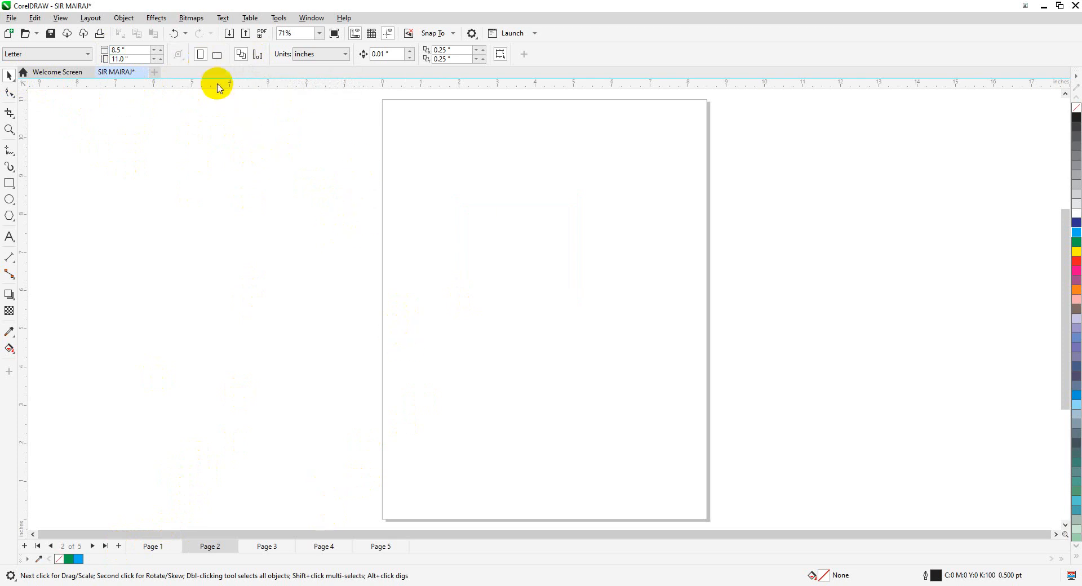
# Restrict page layout changes to the current page and set Page 1 to landscape
pyautogui.click(258, 55)
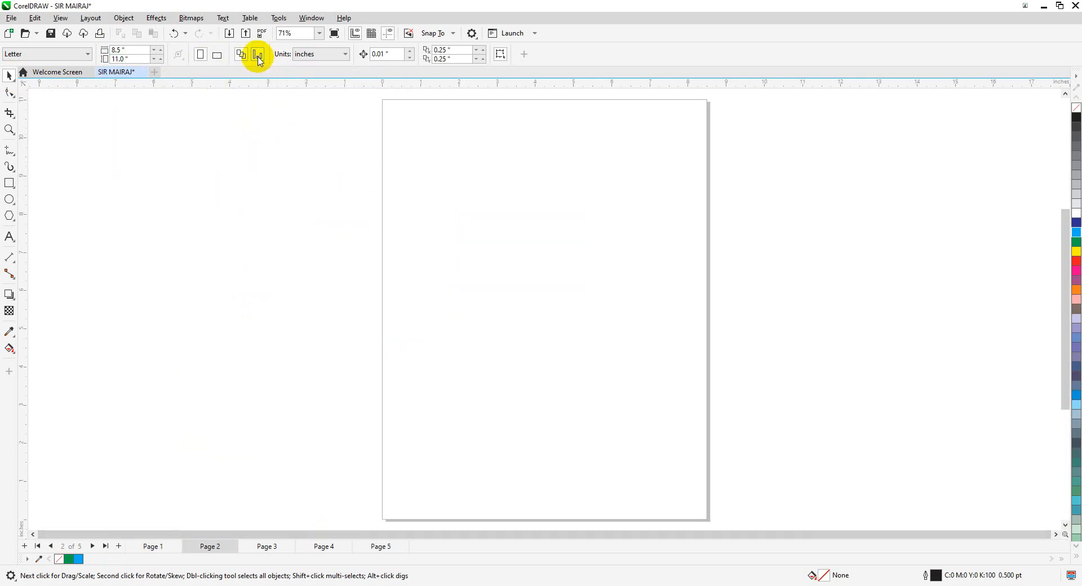
pyautogui.click(265, 546)
pyautogui.click(152, 547)
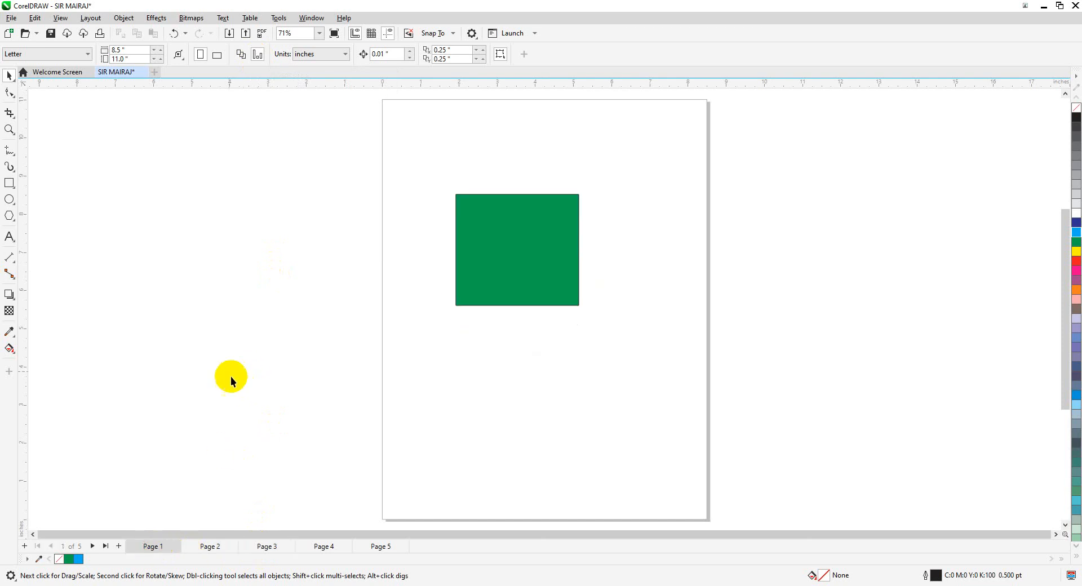
pyautogui.click(217, 55)
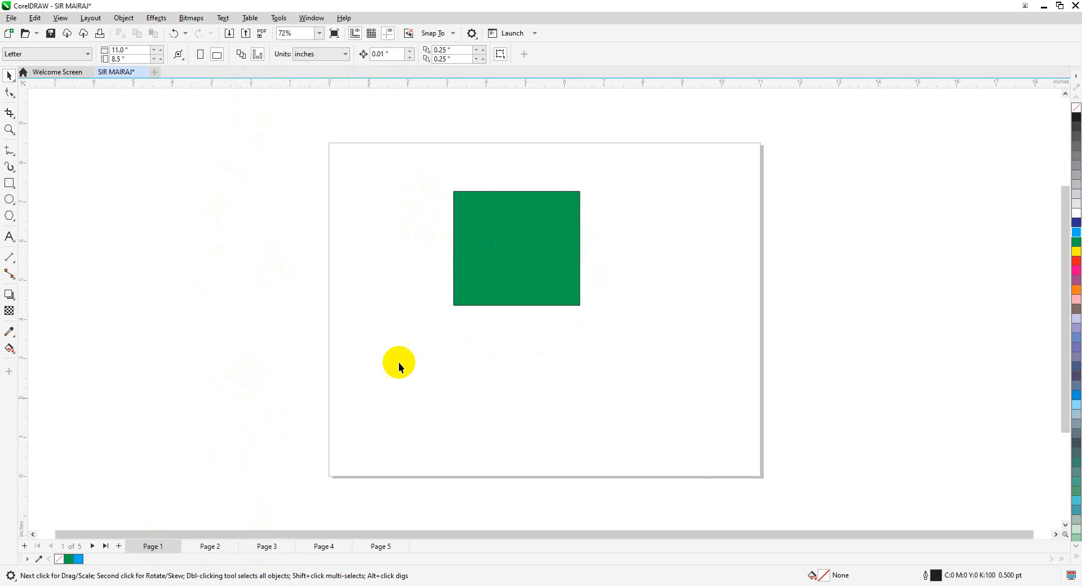
# Check the orientation of Pages 2, 3 and 4, and return to Page 1
pyautogui.click(212, 547)
pyautogui.click(267, 547)
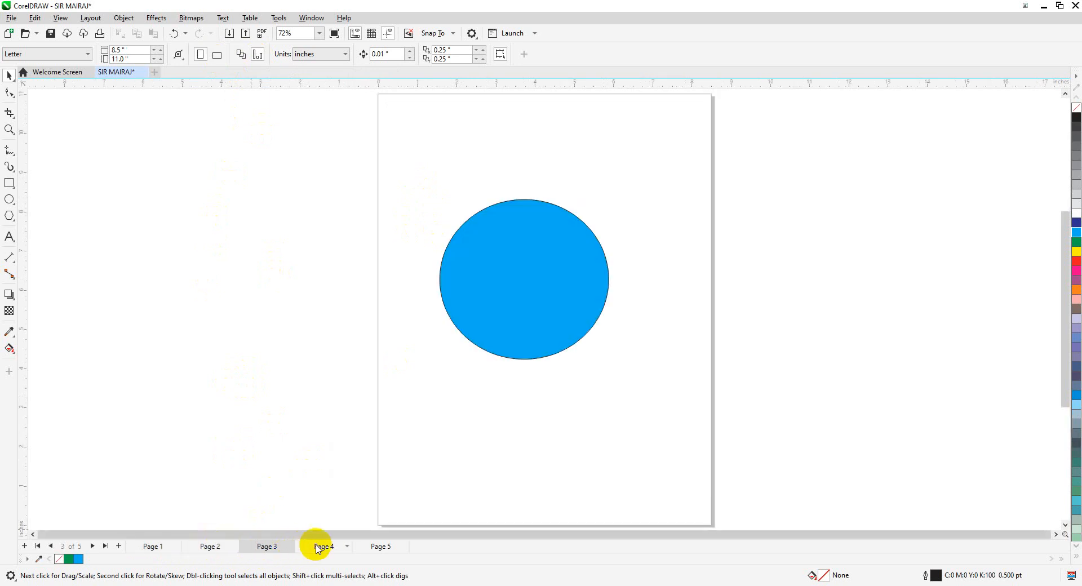
pyautogui.click(318, 548)
pyautogui.click(157, 546)
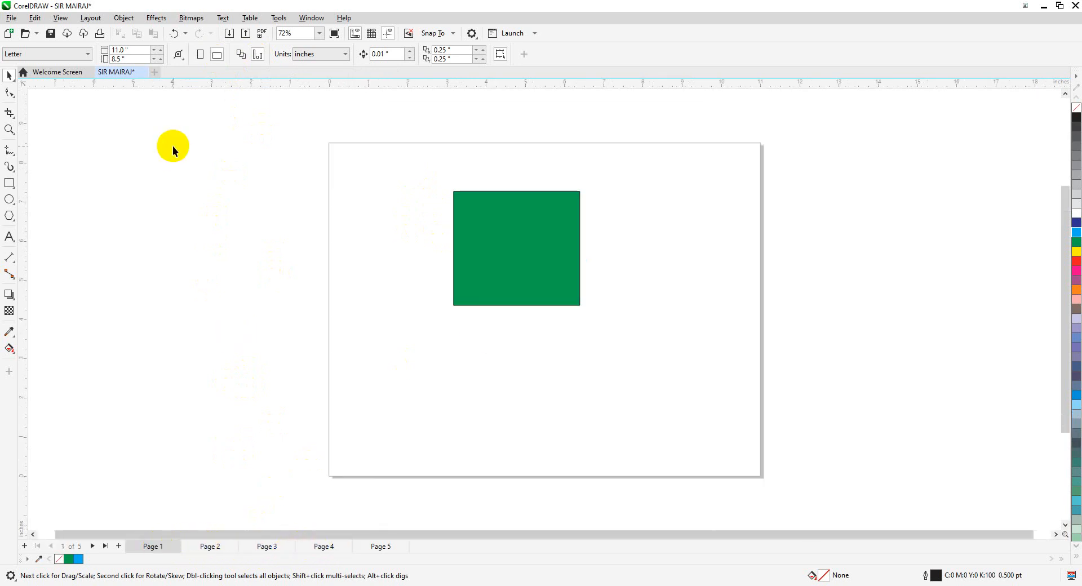
# Set Page 1 back to portrait, check Pages 2 and 3, and return to Page 1
pyautogui.click(201, 54)
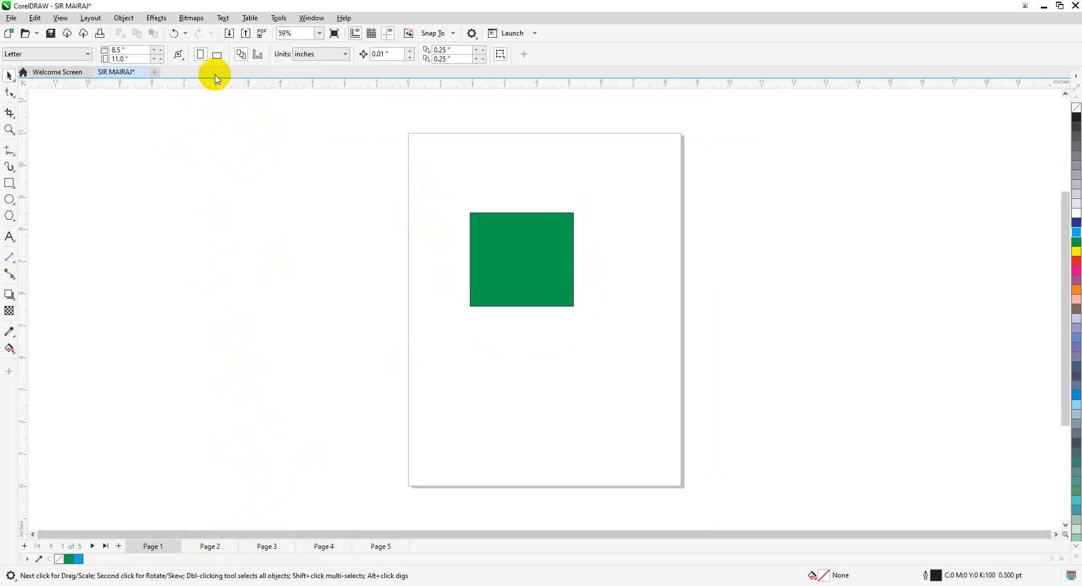
pyautogui.click(212, 547)
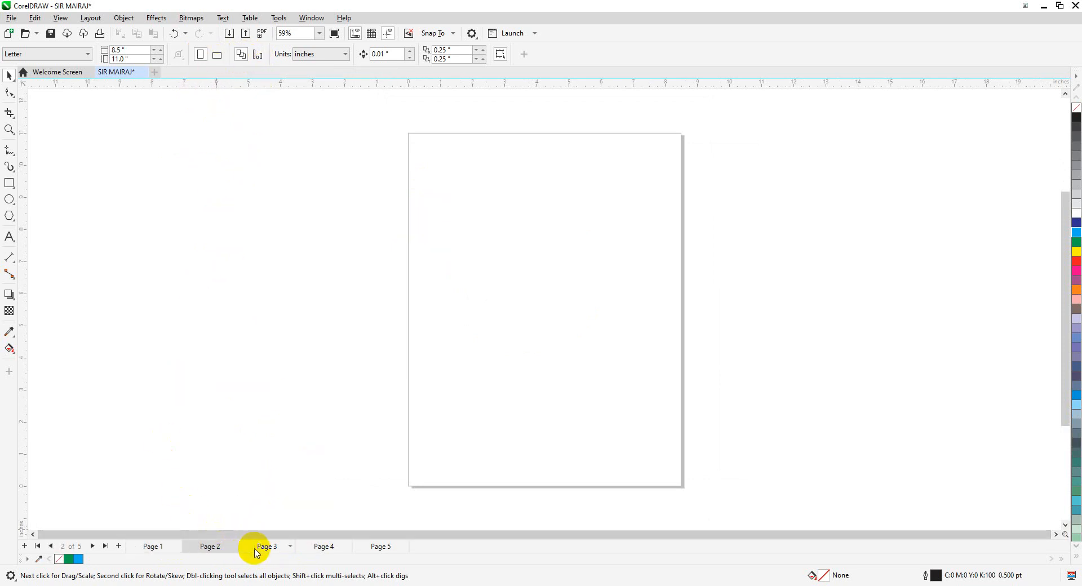
pyautogui.click(255, 550)
pyautogui.click(154, 547)
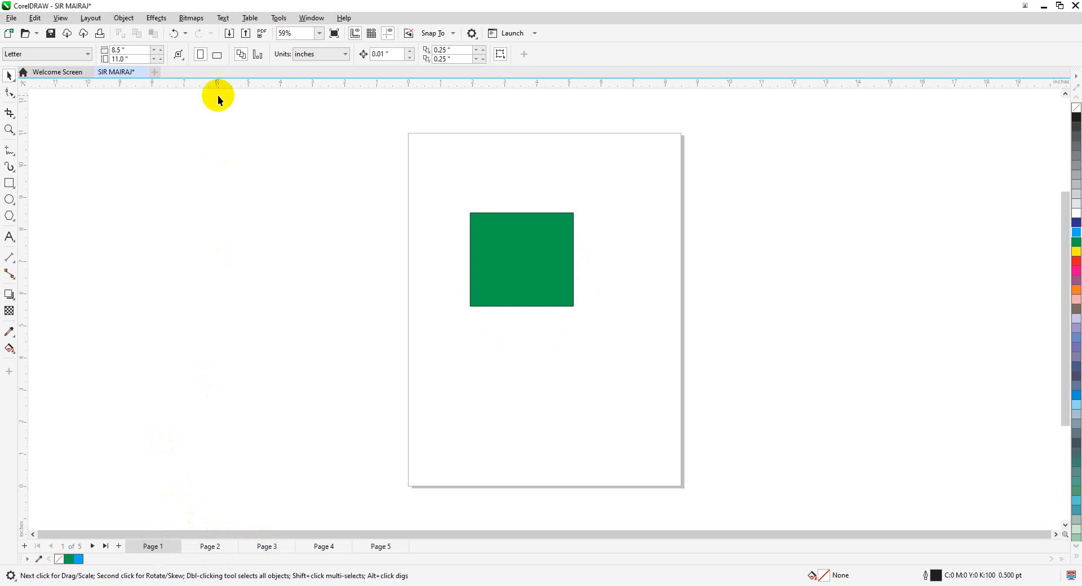
# Set all pages to landscape and check the orientation on Page 2
pyautogui.click(217, 54)
pyautogui.click(210, 547)
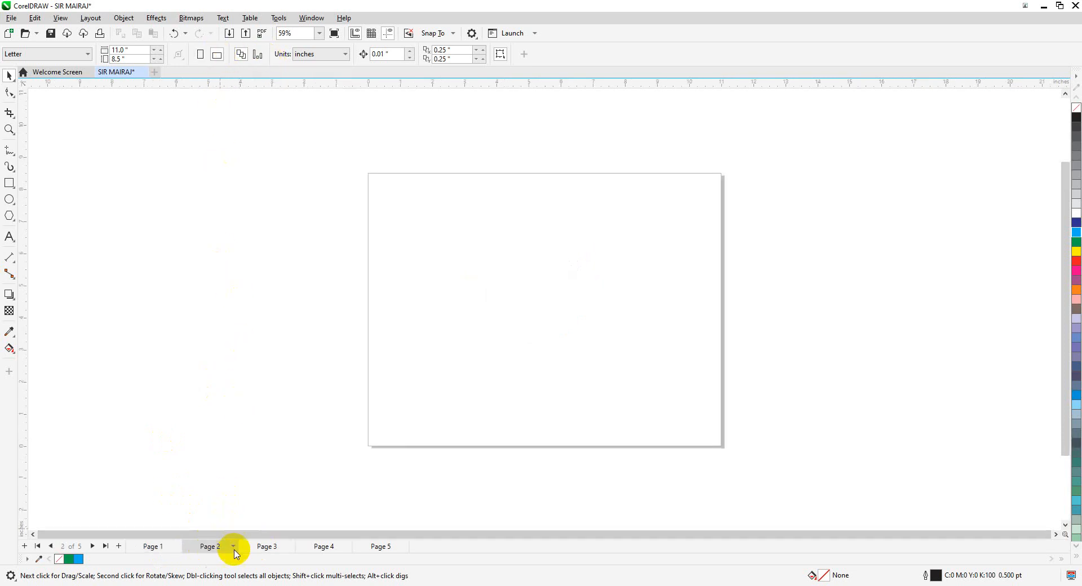
# Check the orientation of Pages 3, 4 and 5, and return to Page 1
pyautogui.click(267, 547)
pyautogui.click(324, 547)
pyautogui.click(381, 547)
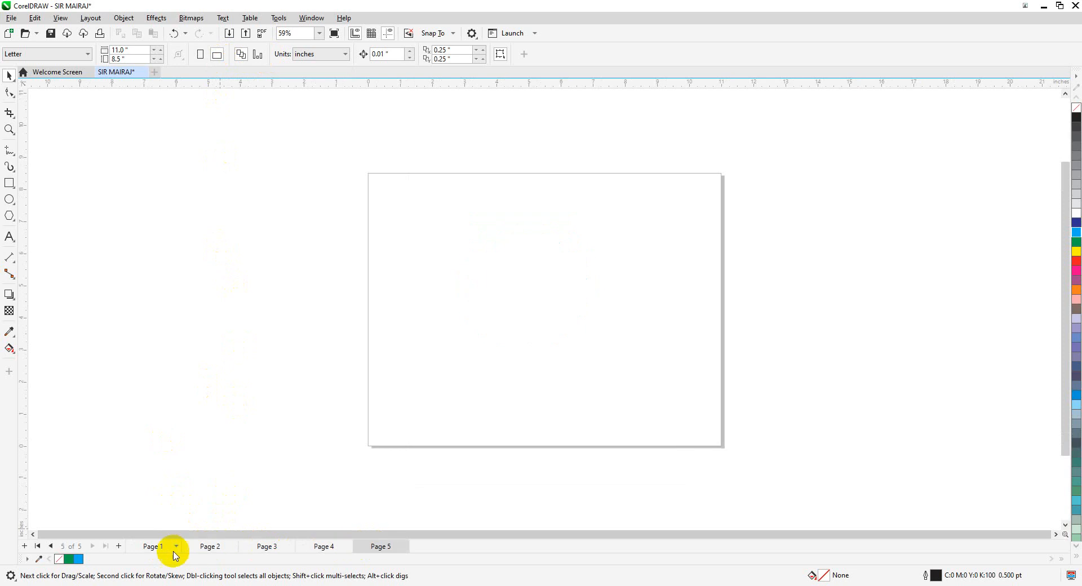
pyautogui.click(174, 553)
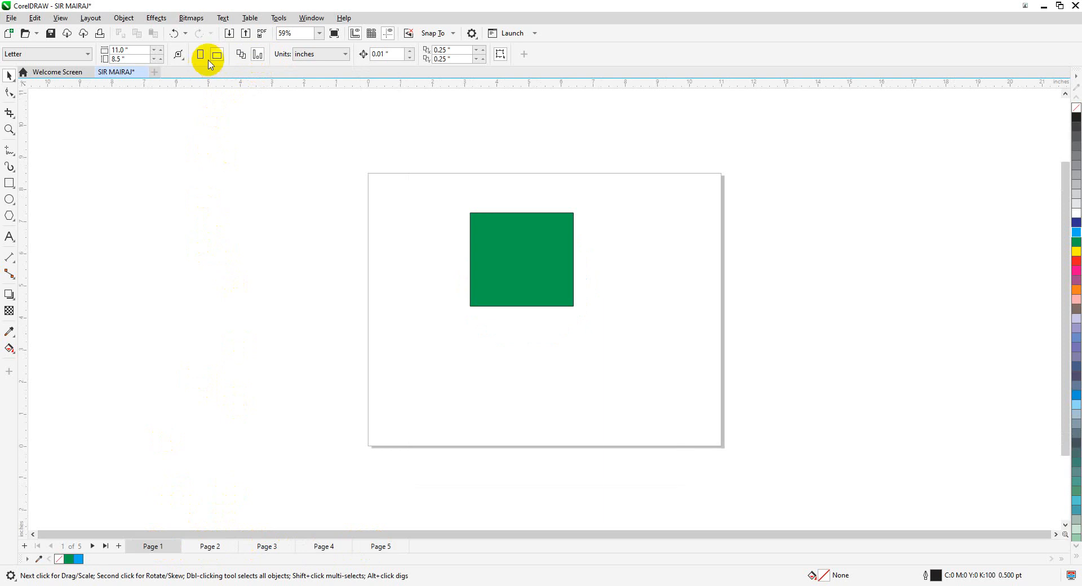
# Set only Page 3 to portrait and compare it with the orientation of Pages 1, 2, 4 and 5
pyautogui.click(264, 548)
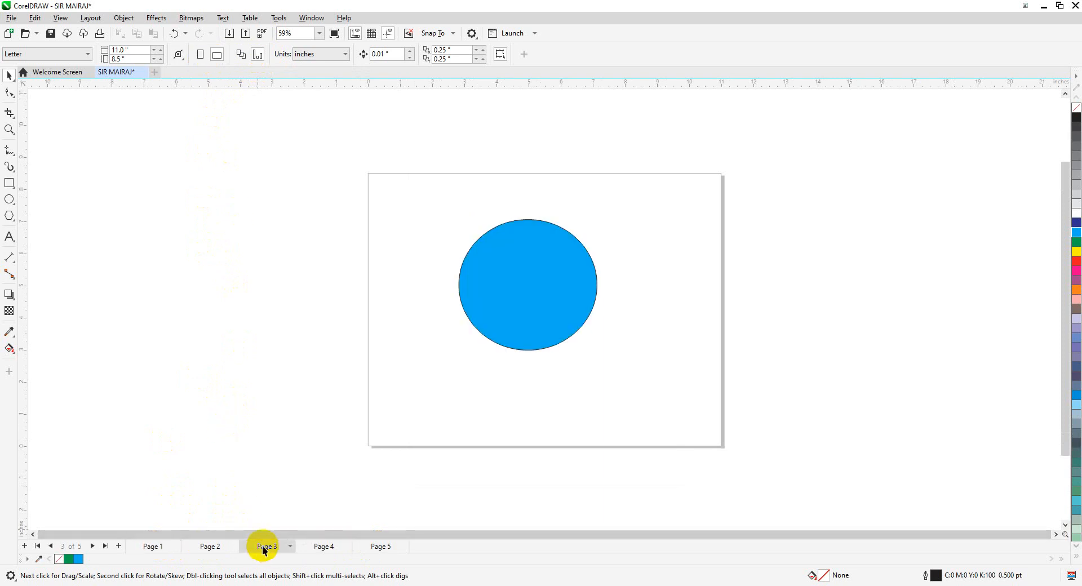
pyautogui.click(201, 55)
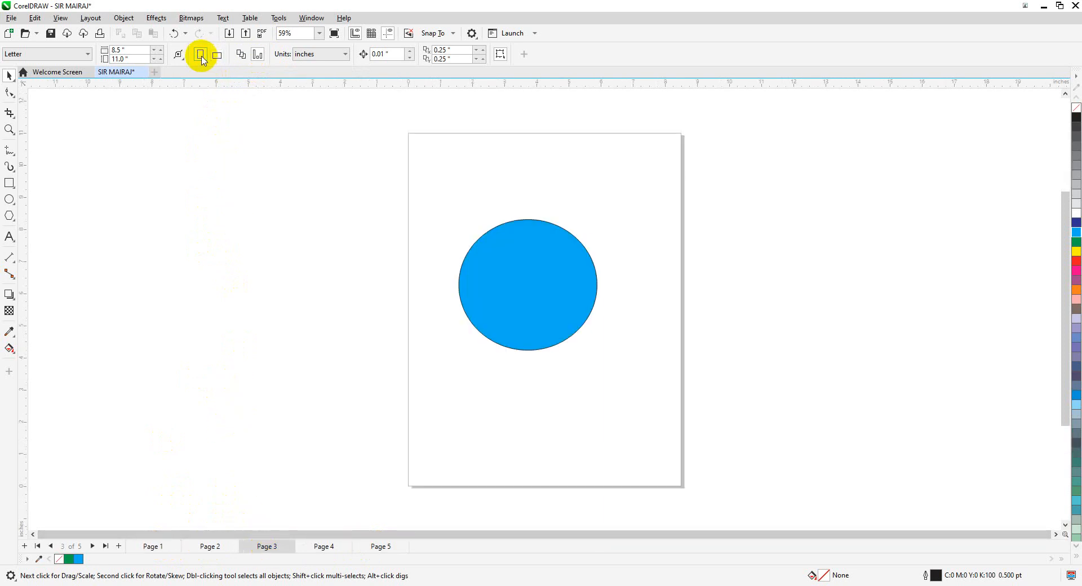
pyautogui.click(204, 548)
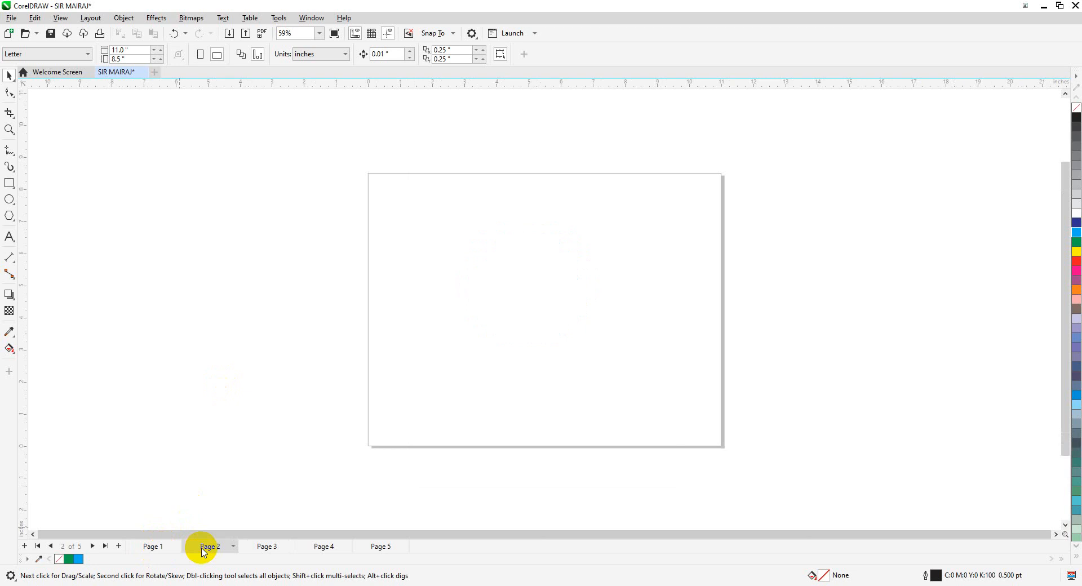
pyautogui.click(153, 548)
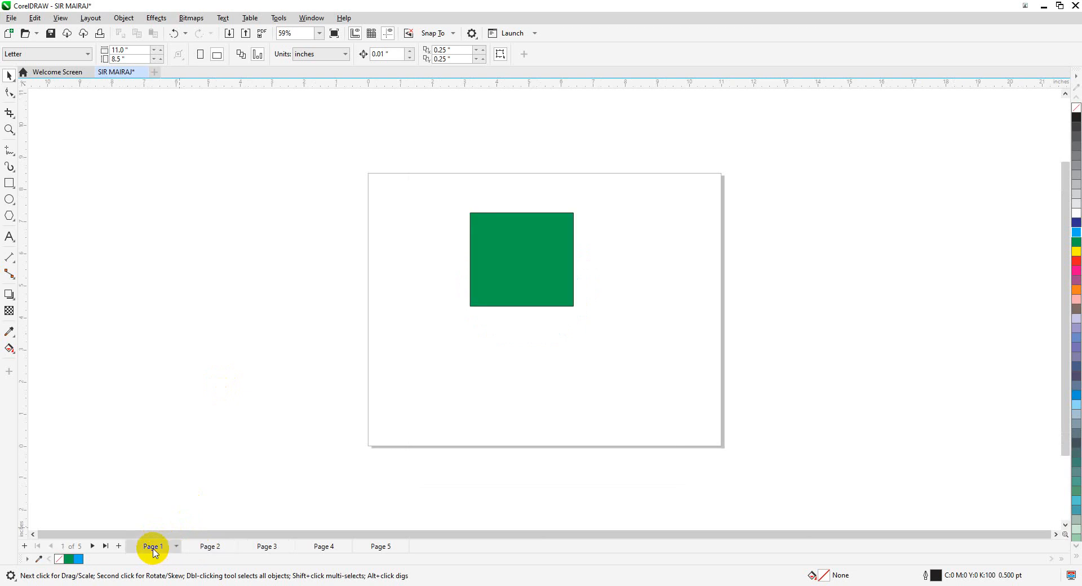
pyautogui.click(206, 548)
pyautogui.click(268, 548)
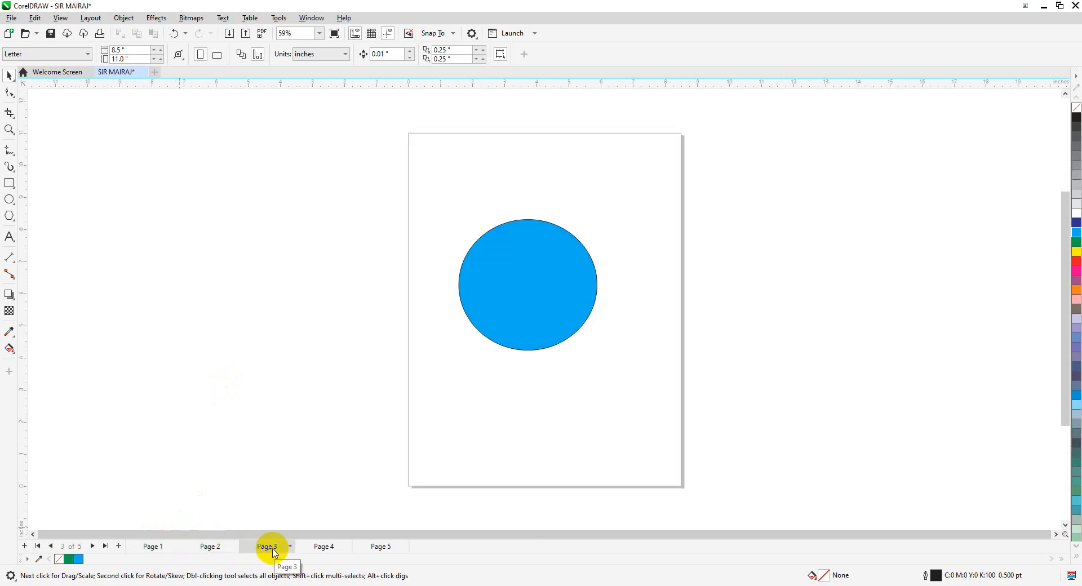
pyautogui.click(320, 547)
pyautogui.click(381, 547)
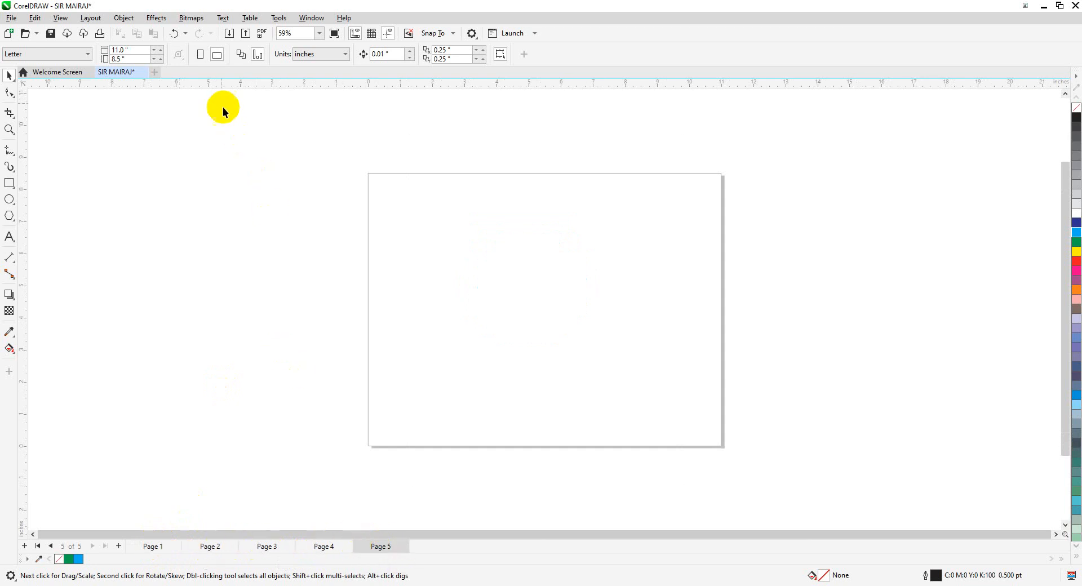
# Set only Page 5 to portrait, and check the orientation of Pages 4, 2 and 1
pyautogui.click(200, 55)
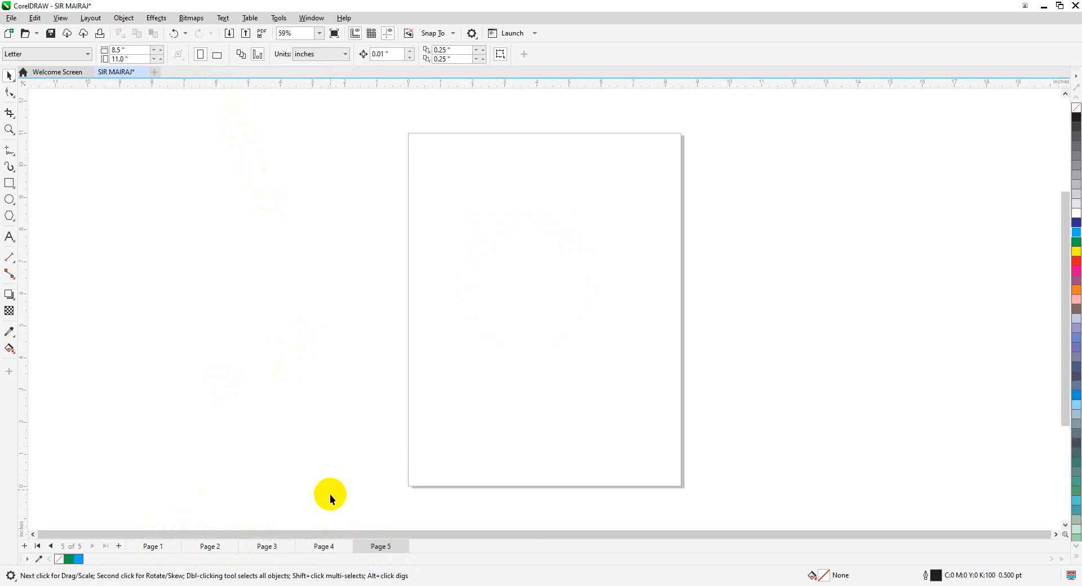
pyautogui.click(319, 547)
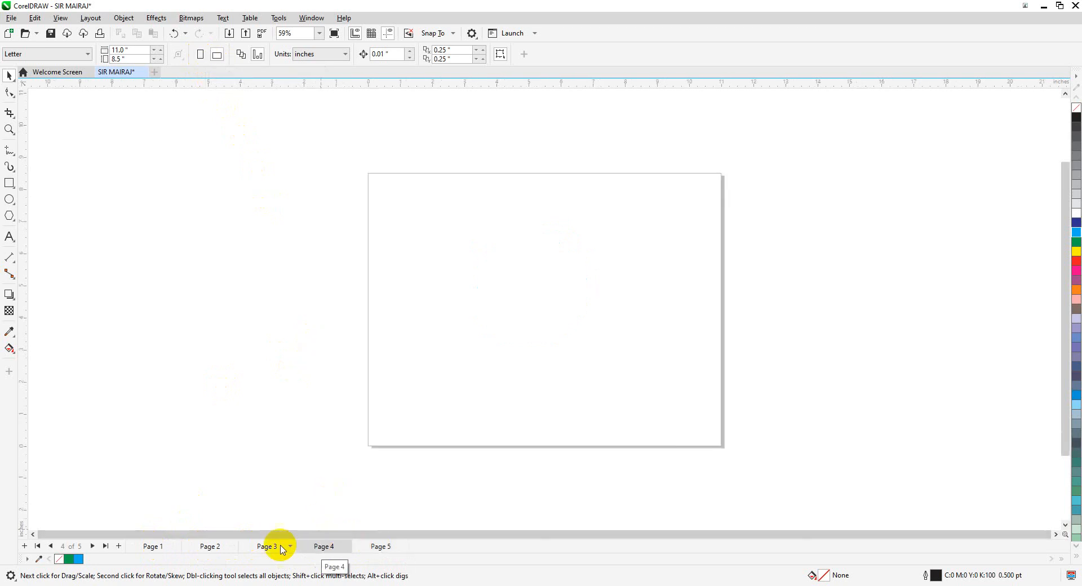
pyautogui.click(204, 548)
pyautogui.click(140, 551)
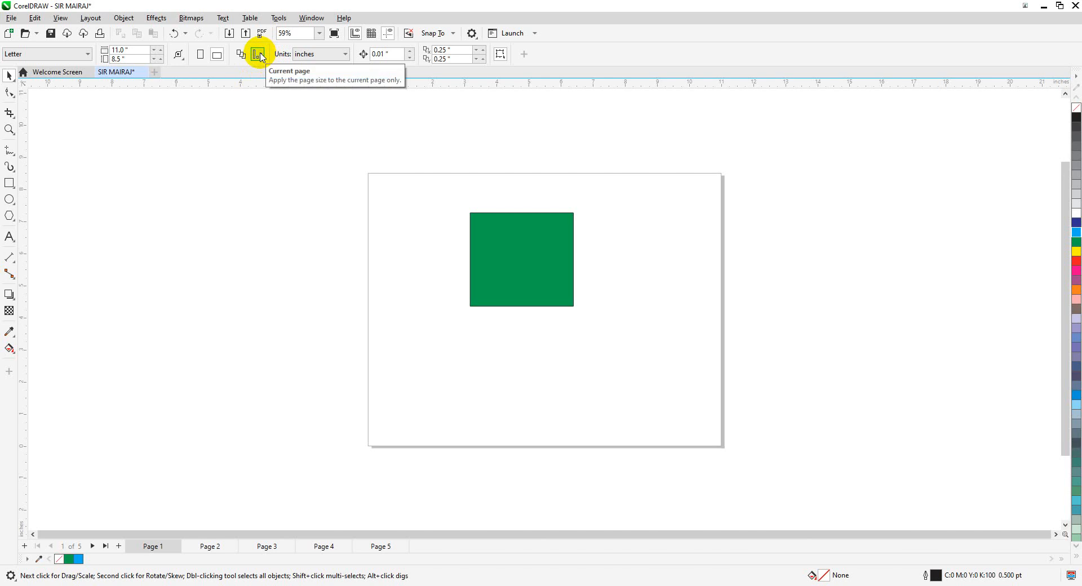
# Set Page 4 and Page 2 individually to portrait, checking Pages 5 and 3 in between
pyautogui.click(324, 547)
pyautogui.click(200, 55)
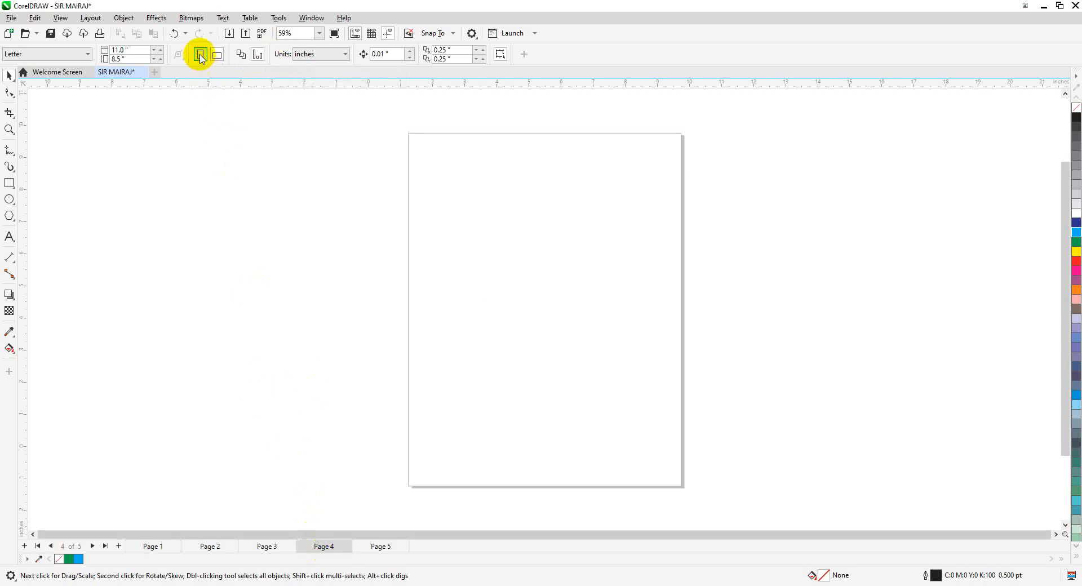
pyautogui.click(381, 546)
pyautogui.click(314, 546)
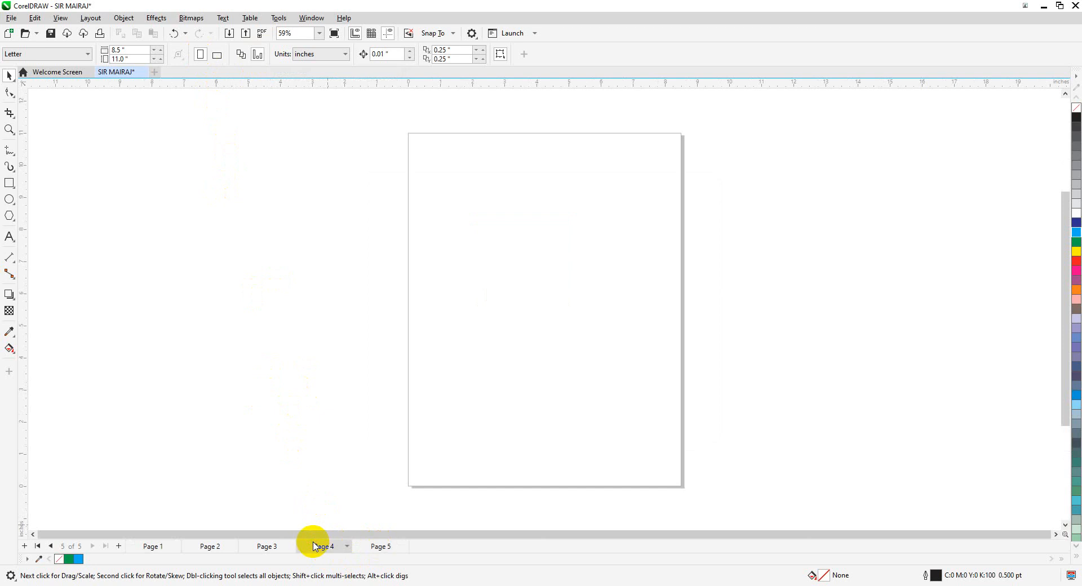
pyautogui.click(260, 549)
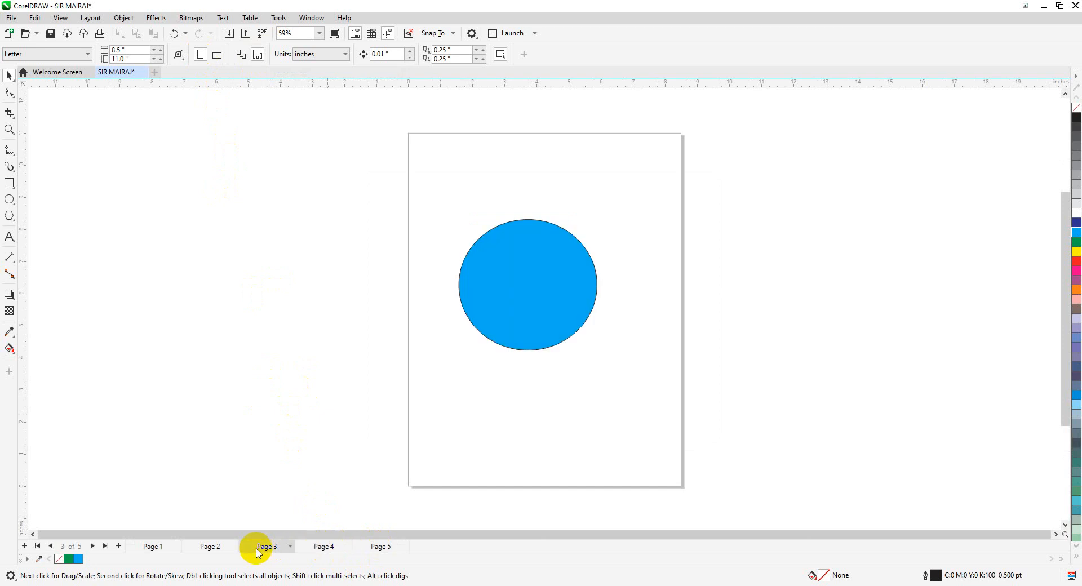
pyautogui.click(209, 547)
pyautogui.click(200, 55)
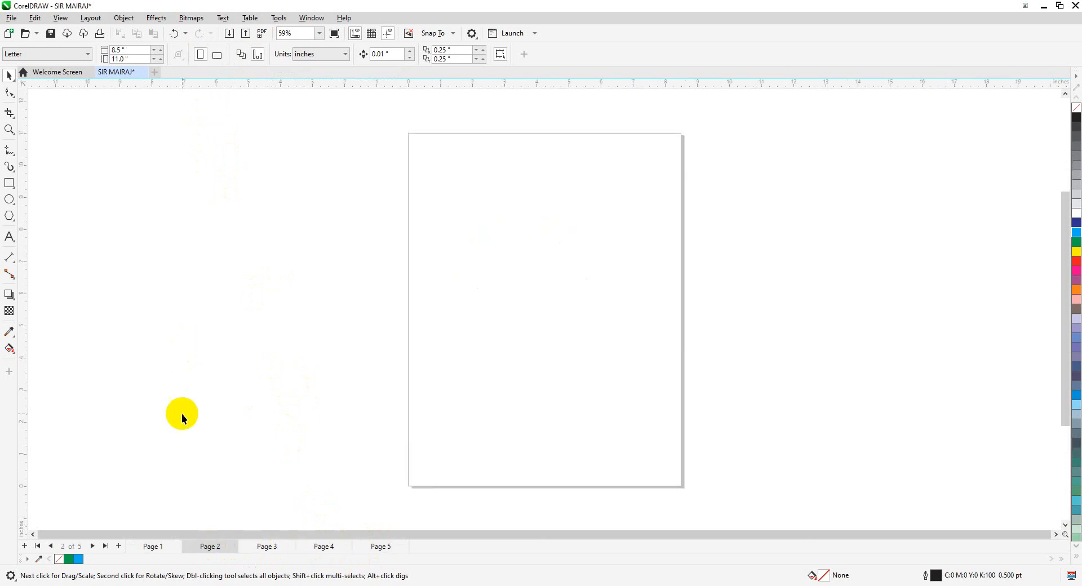
# Set all pages to portrait from Page 1, check Pages 2 and 3, and return to Page 1
pyautogui.click(156, 547)
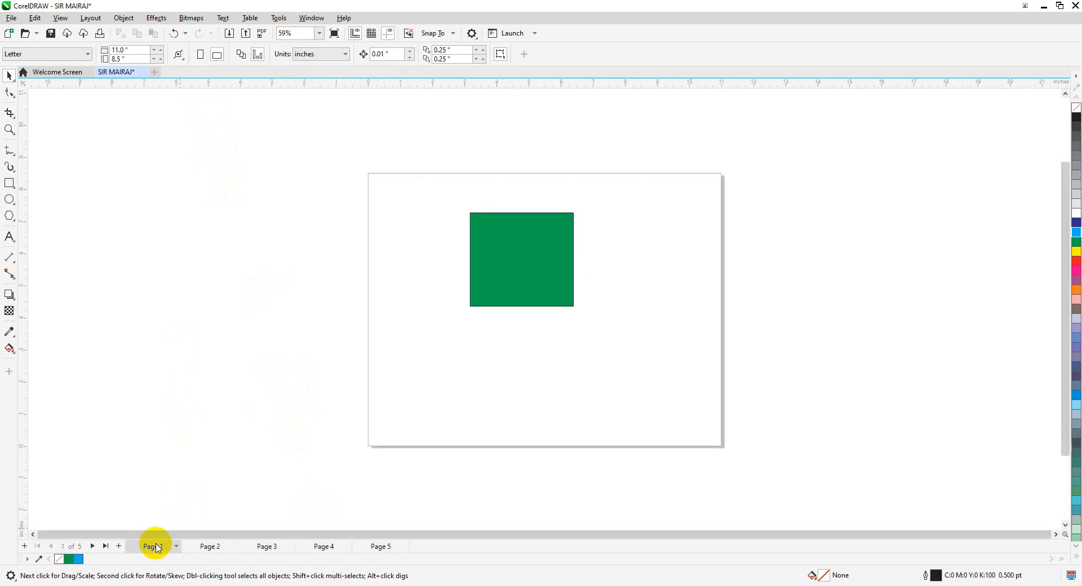
pyautogui.click(200, 54)
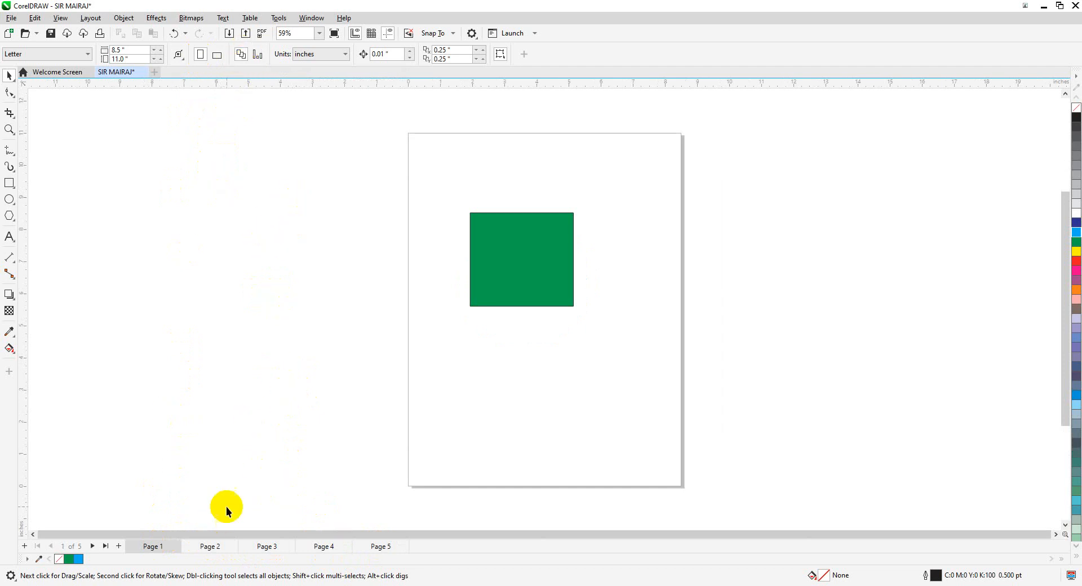
pyautogui.click(212, 547)
pyautogui.click(270, 546)
pyautogui.click(166, 546)
# Set all pages to landscape, check Pages 2 and 3, and switch all pages back to portrait from Page 1
pyautogui.click(217, 55)
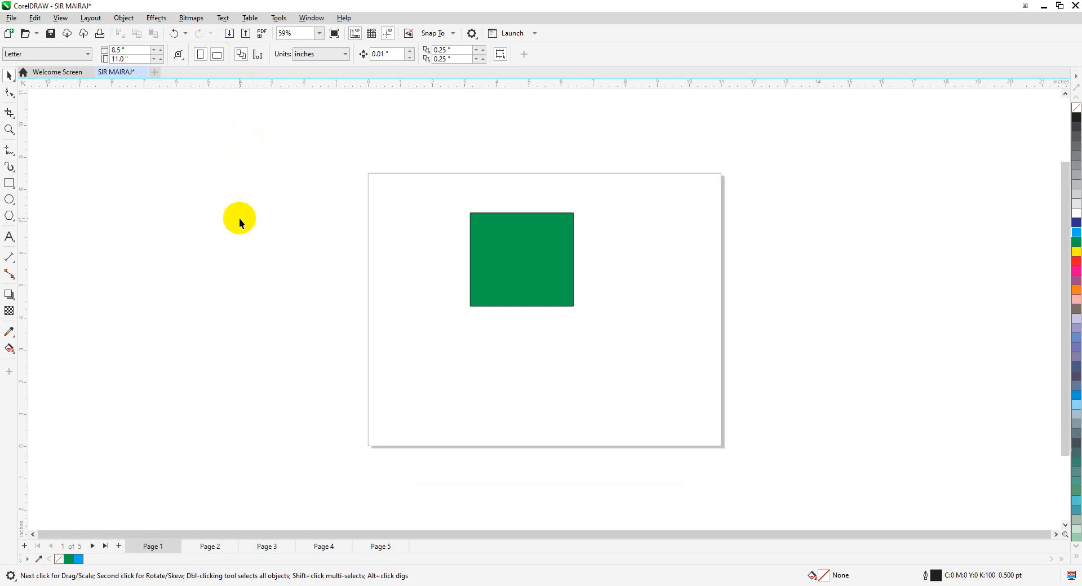
pyautogui.click(212, 546)
pyautogui.click(263, 546)
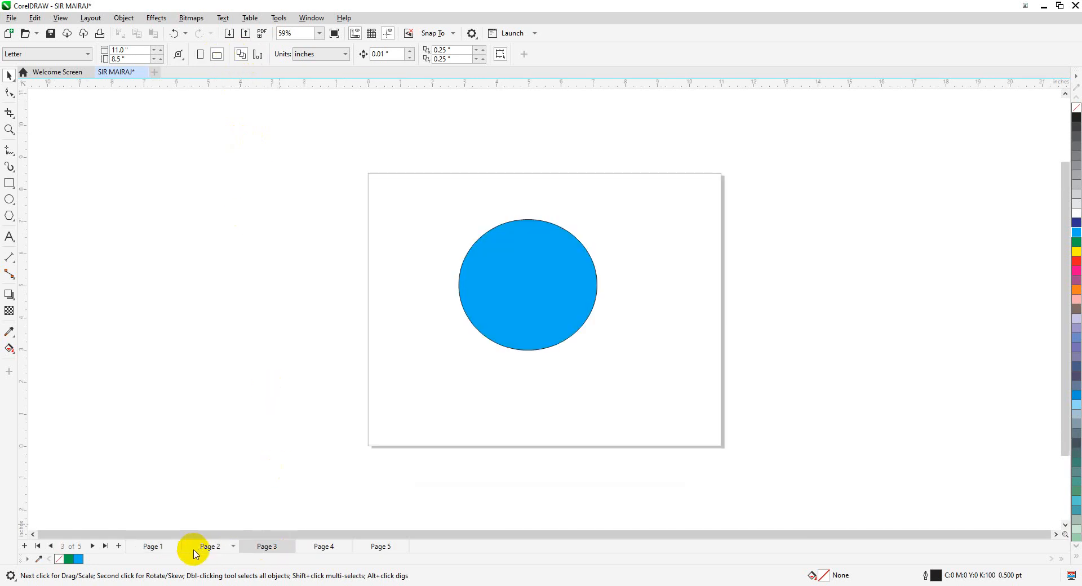
pyautogui.click(164, 546)
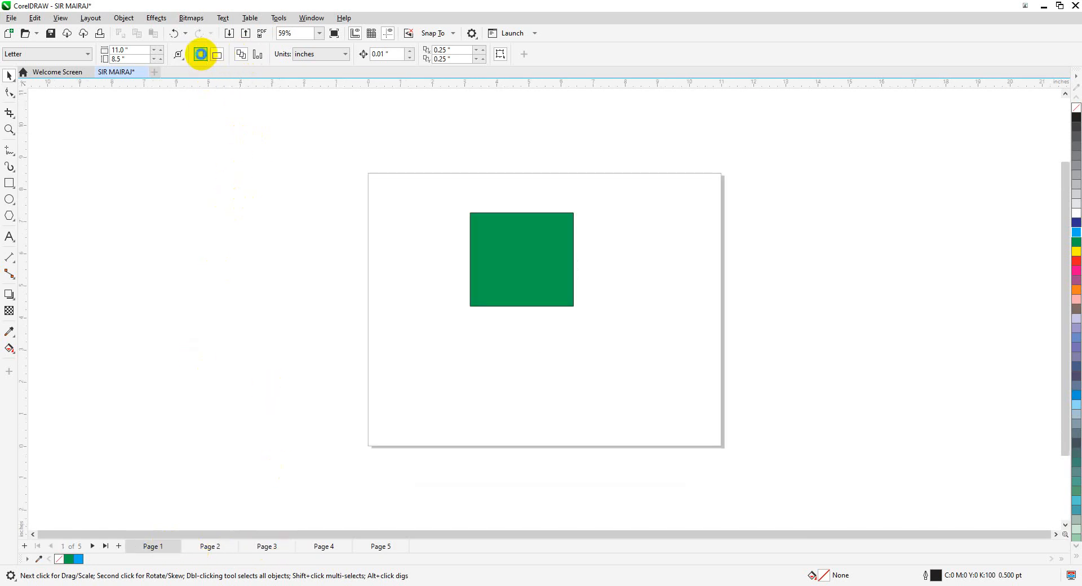
pyautogui.click(201, 54)
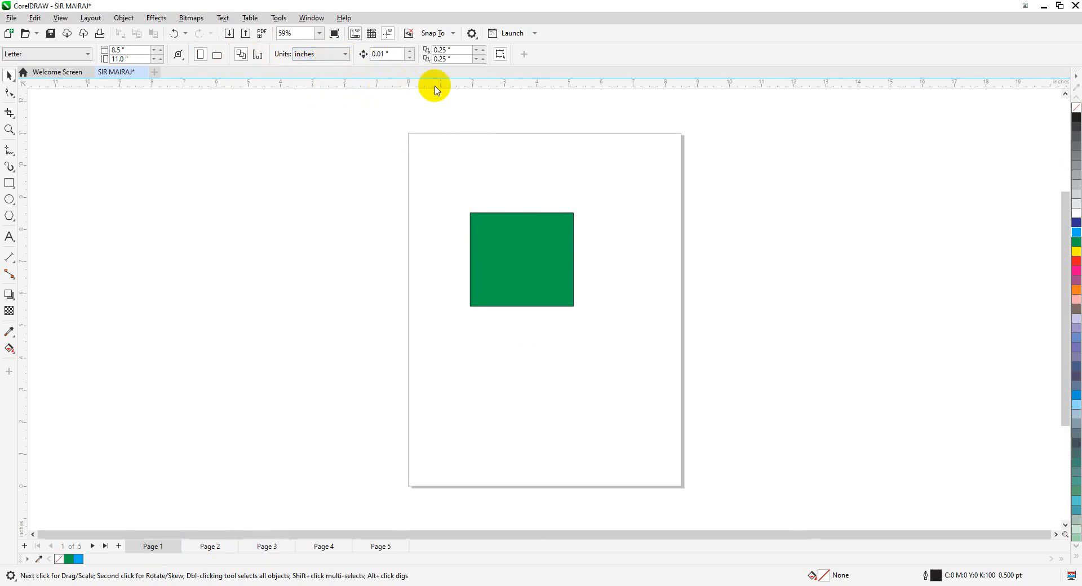
# Try millimeters and points as the document's measurement units
pyautogui.click(321, 54)
pyautogui.click(314, 80)
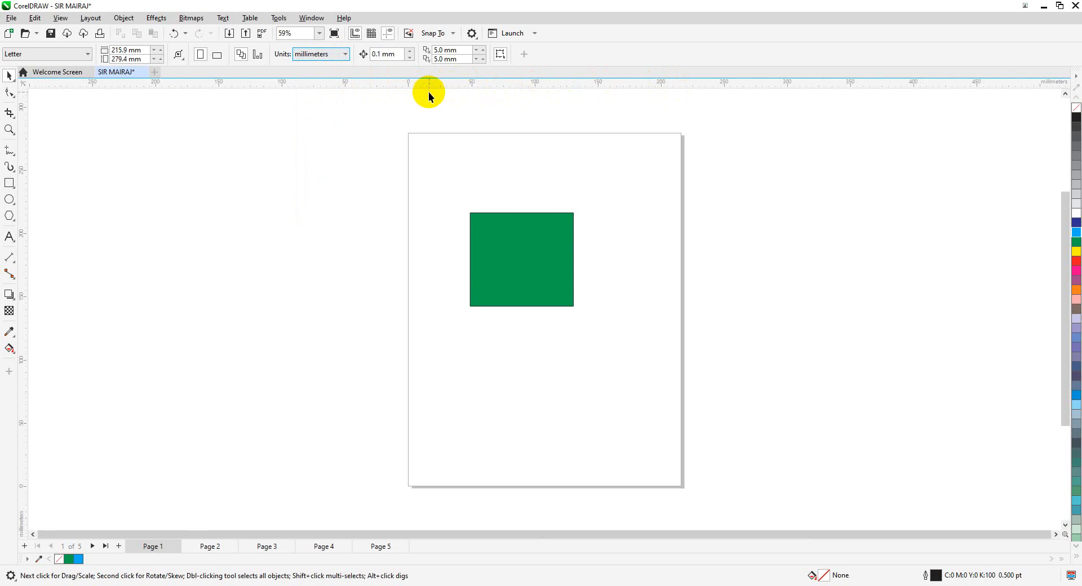
pyautogui.click(304, 55)
pyautogui.click(347, 102)
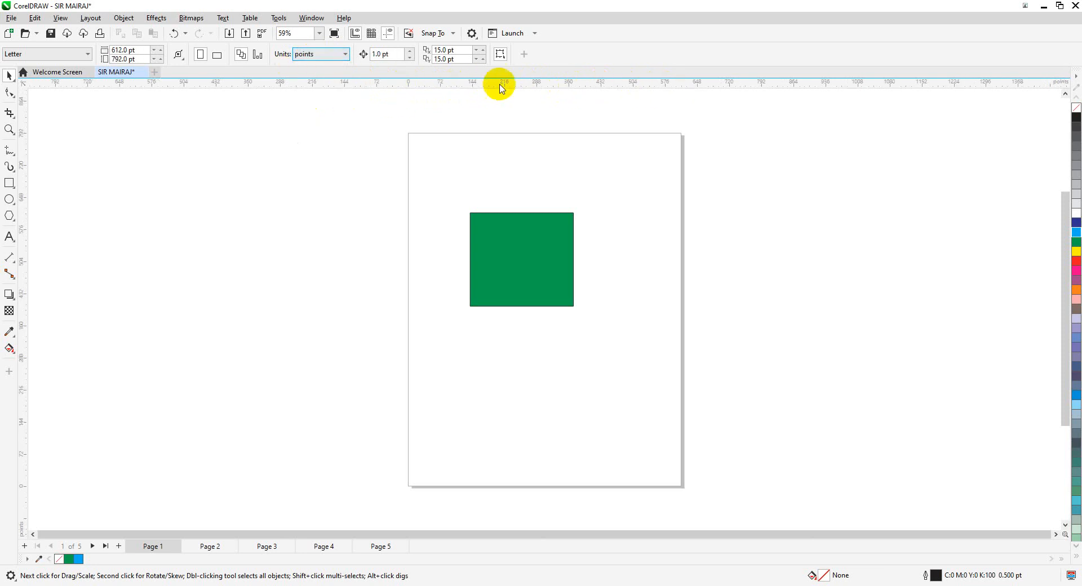
# Try centimeters as the measurement unit, and set the units back to inches
pyautogui.click(327, 54)
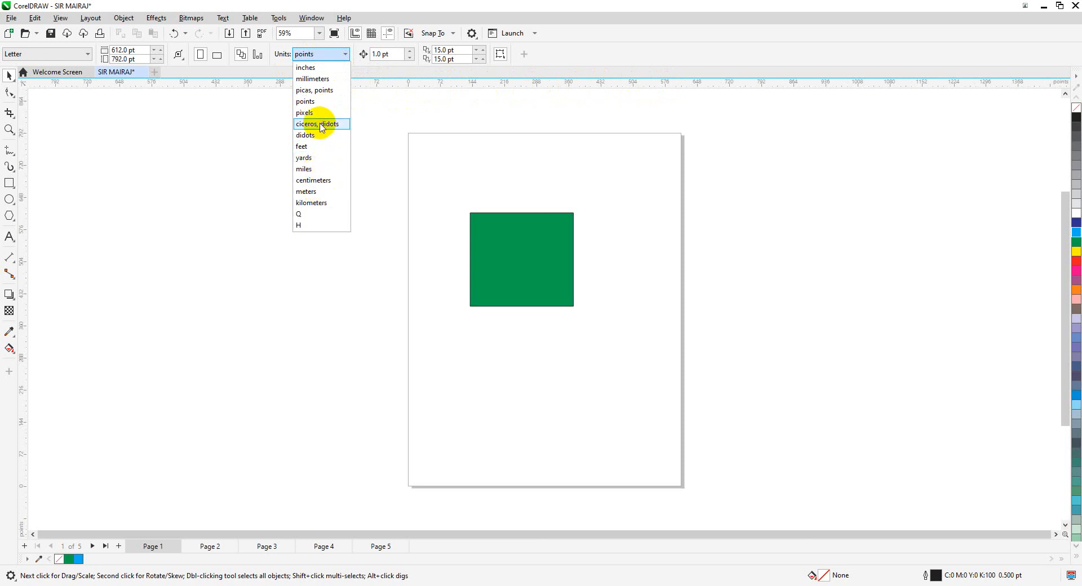
pyautogui.click(315, 180)
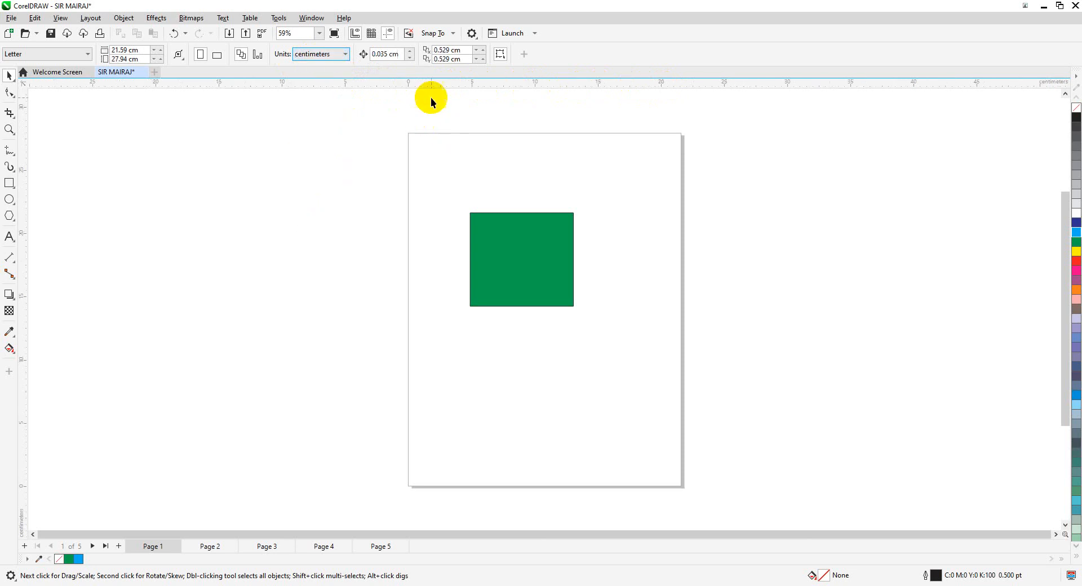
pyautogui.click(327, 54)
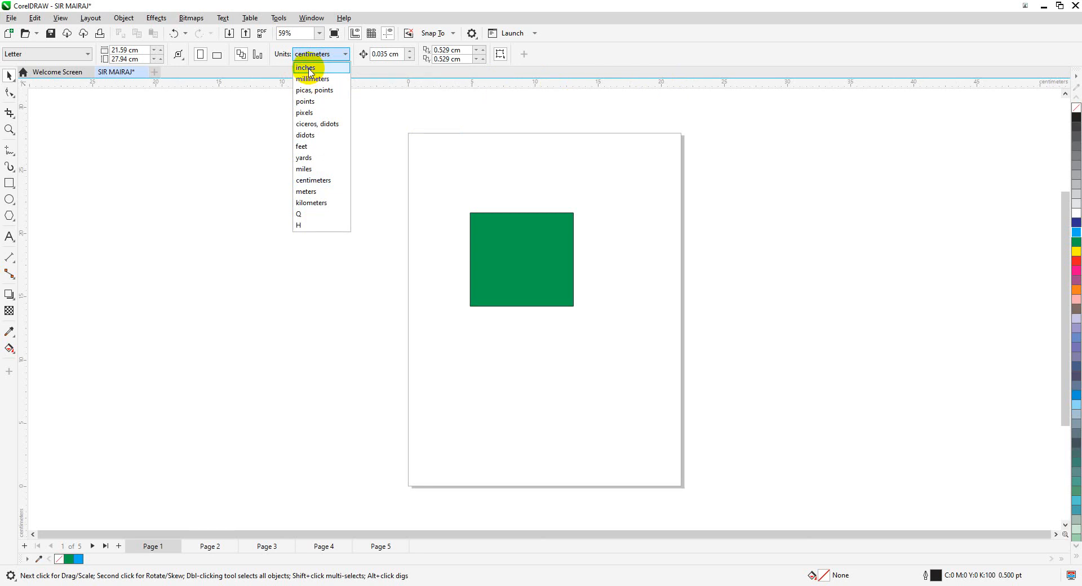
pyautogui.click(308, 68)
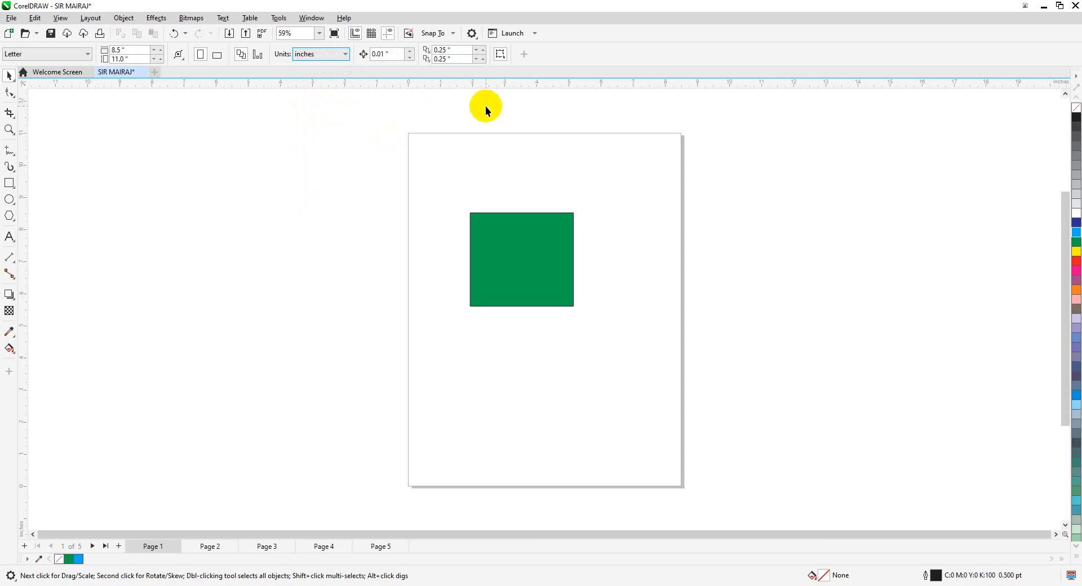
pyautogui.click(336, 55)
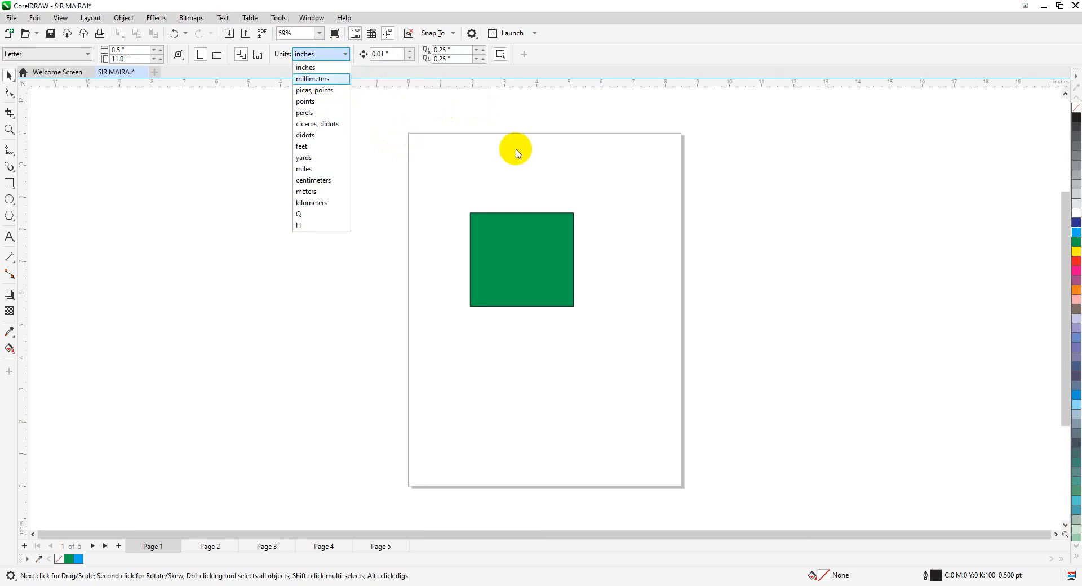
pyautogui.click(313, 67)
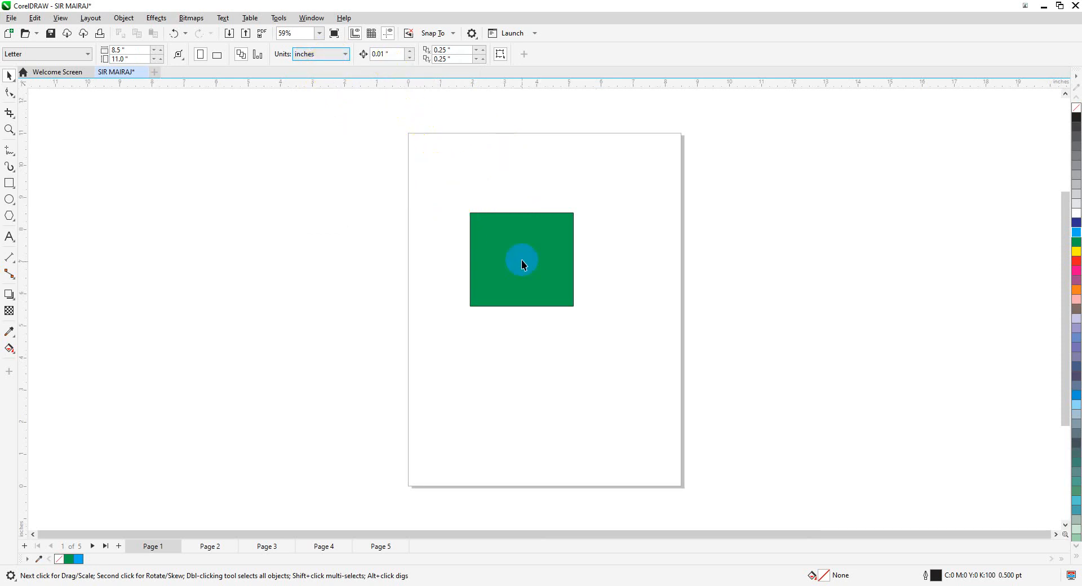
# Select the green rectangle on Page 1 and nudge it right to about X 4.12 inches using the 0.01 inch nudge distance
pyautogui.click(385, 53)
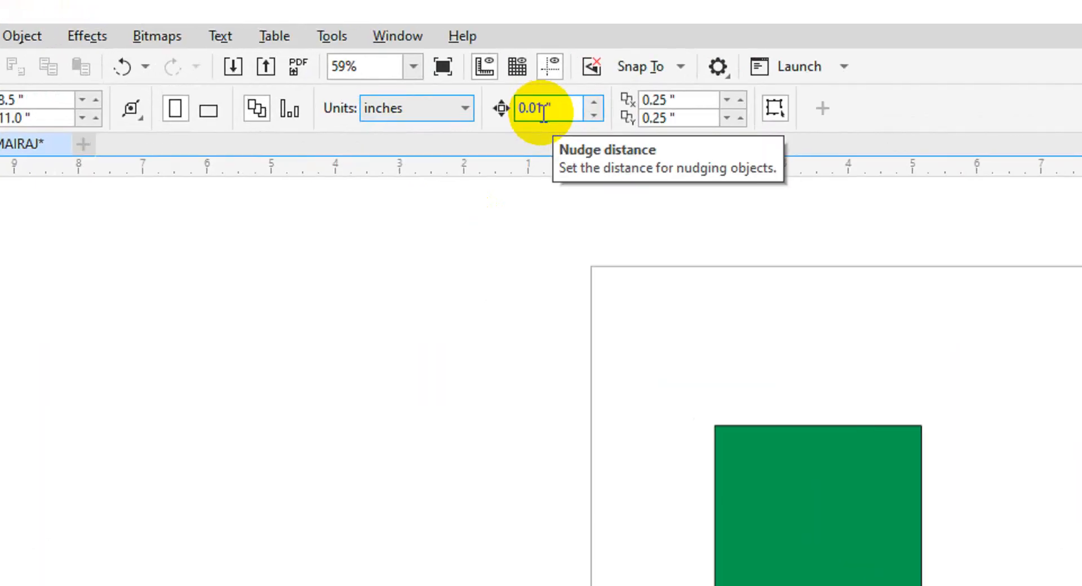
pyautogui.click(527, 257)
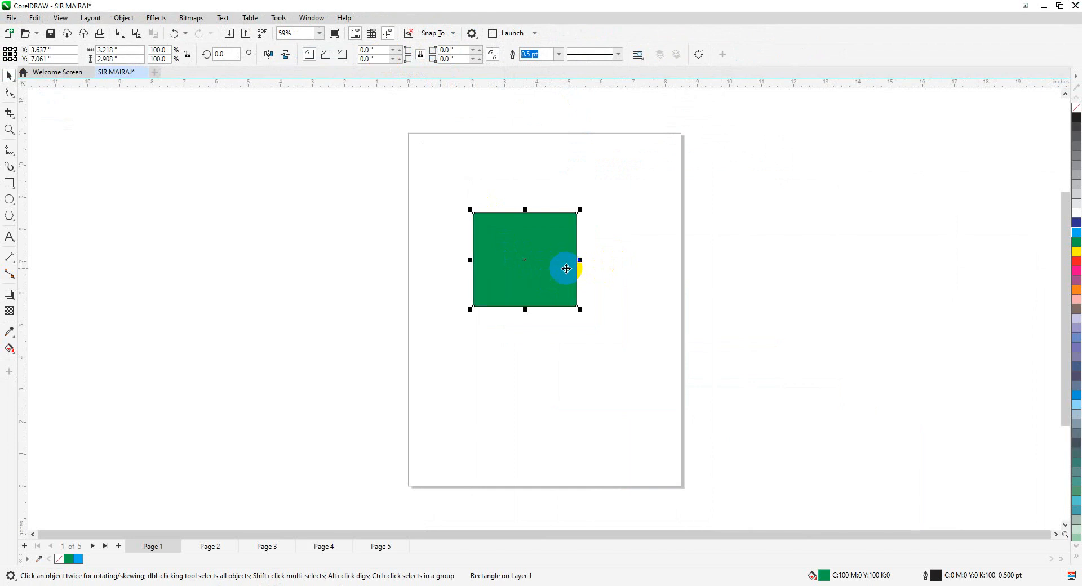
pyautogui.press('Right')
pyautogui.press('Right')
pyautogui.press('Right')
pyautogui.press('Right')
pyautogui.press('Right')
pyautogui.press('Right')
pyautogui.press('Right')
pyautogui.press('Right')
pyautogui.press('Right')
pyautogui.press('Right')
pyautogui.press('Right')
pyautogui.press('Right')
pyautogui.press('Right')
pyautogui.press('Right')
pyautogui.press('Right')
pyautogui.press('Right')
pyautogui.press('Right')
pyautogui.press('Right')
pyautogui.press('Right')
pyautogui.press('Right')
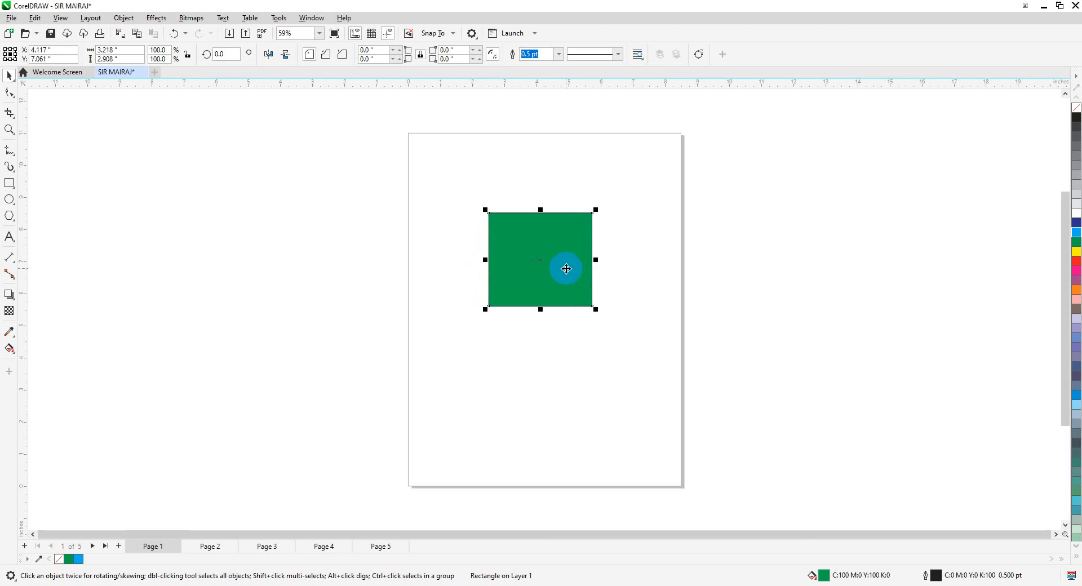
# Nudge the green rectangle down to about Y 6.52 inches
pyautogui.press('Down')
pyautogui.press('Down')
pyautogui.press('Down')
pyautogui.press('Down')
pyautogui.press('Down')
pyautogui.press('Down')
pyautogui.press('Down')
pyautogui.press('Down')
pyautogui.press('Down')
pyautogui.press('Down')
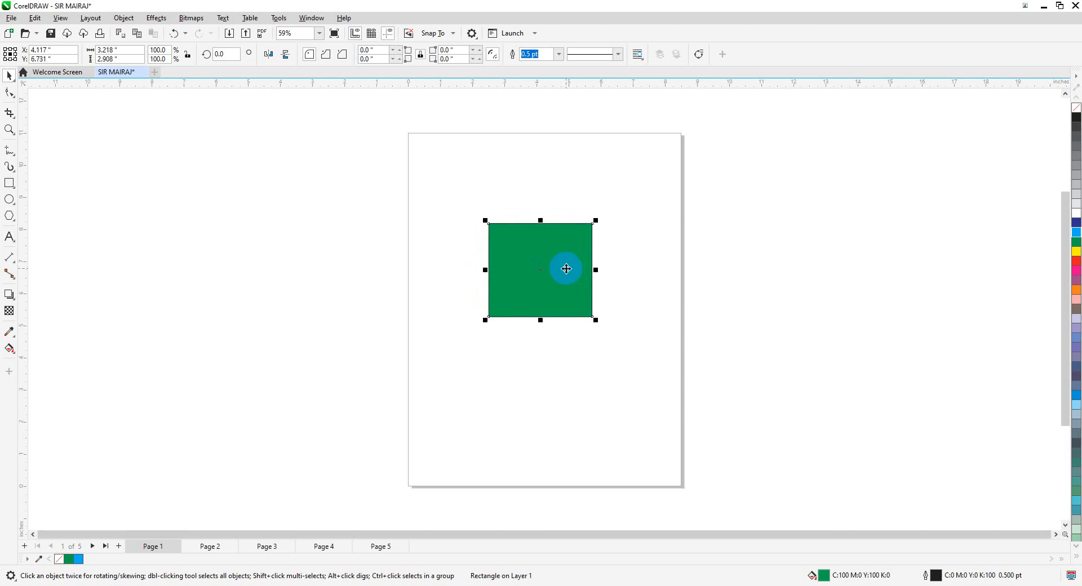
pyautogui.press('Down')
pyautogui.press('Down')
pyautogui.press('Down')
pyautogui.press('Down')
pyautogui.press('Down')
pyautogui.press('Down')
pyautogui.press('Down')
pyautogui.press('Down')
pyautogui.press('Down')
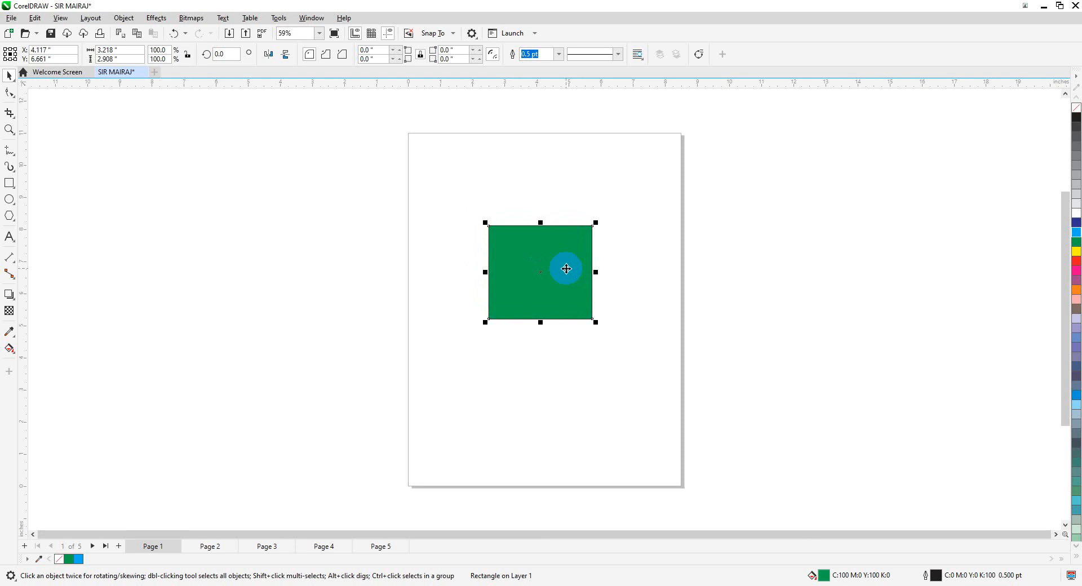
pyautogui.press('Down')
pyautogui.press('Down')
pyautogui.press('Down')
pyautogui.press('Down')
pyautogui.press('Down')
pyautogui.press('Down')
pyautogui.press('Down')
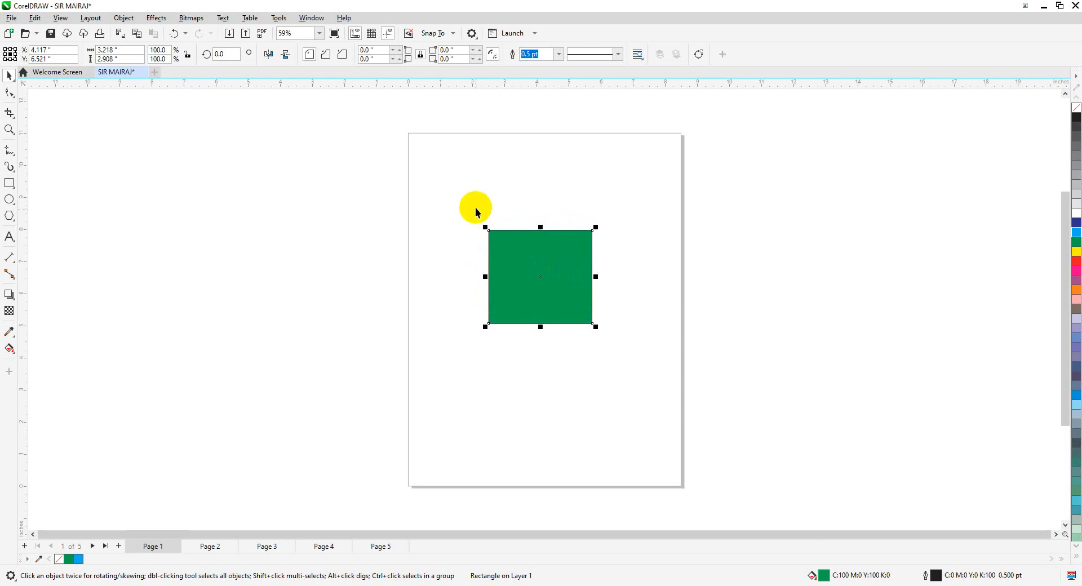
# Set the document's nudge distance to 0.5 inches with nothing selected
pyautogui.click(468, 185)
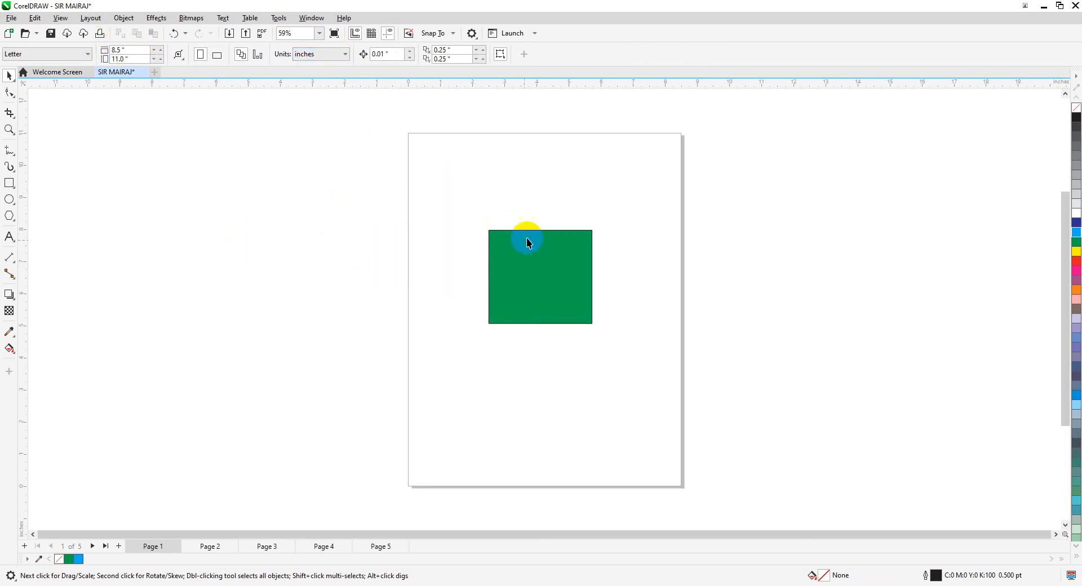
pyautogui.click(546, 262)
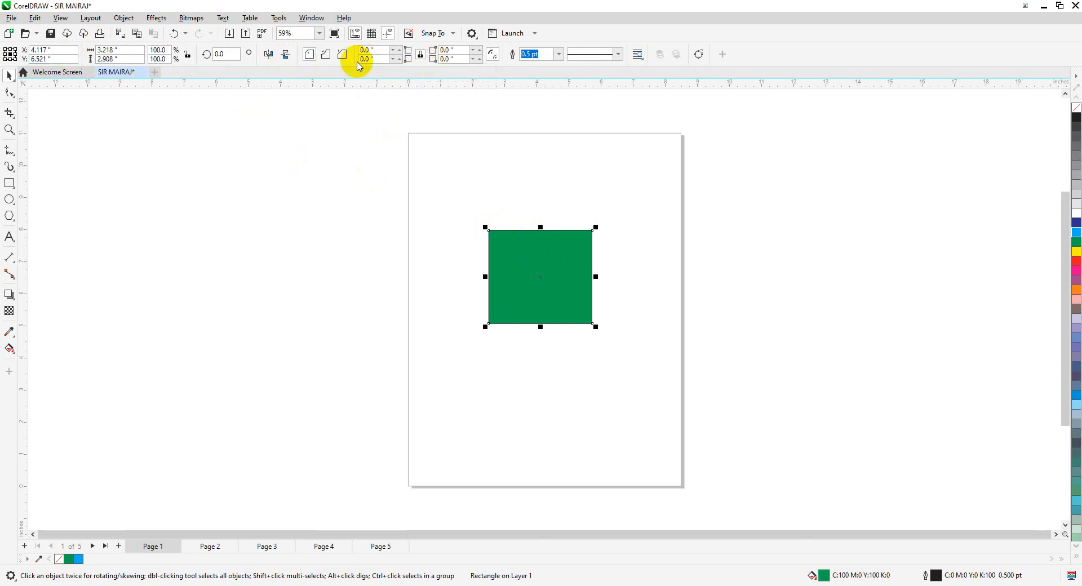
pyautogui.click(364, 251)
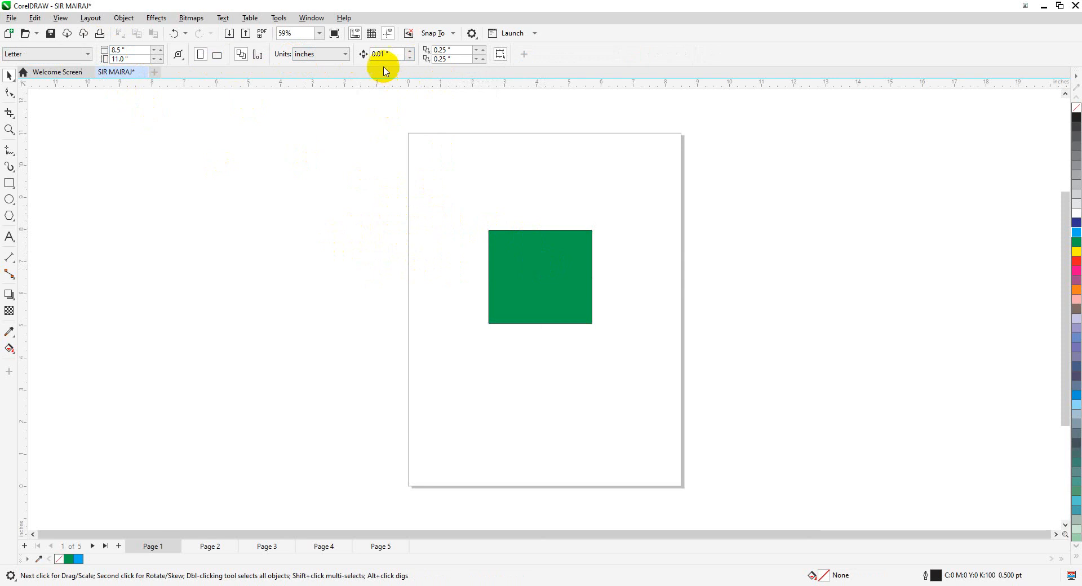
pyautogui.click(395, 54)
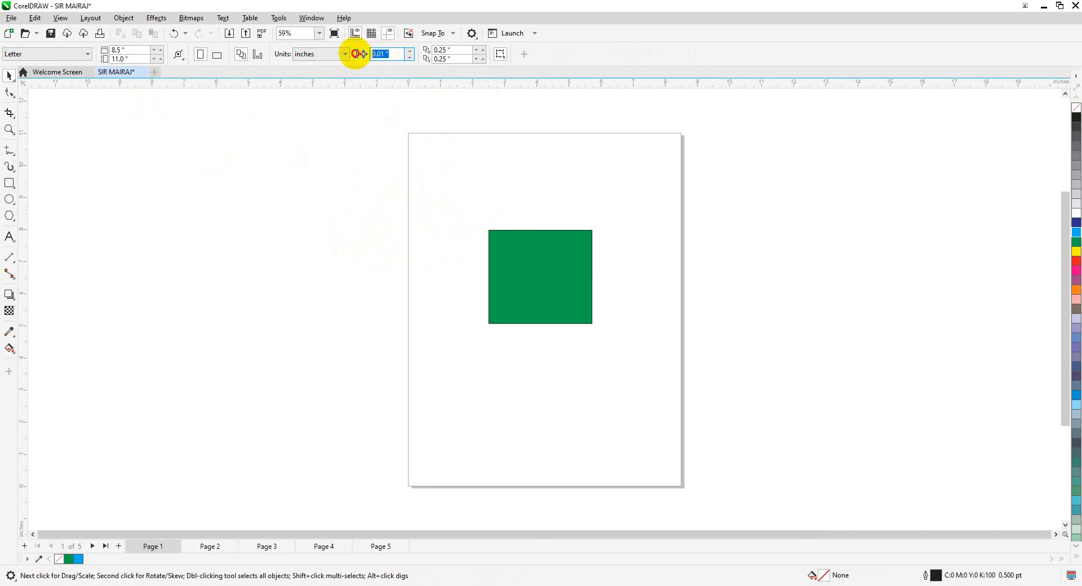
pyautogui.write('0.5')
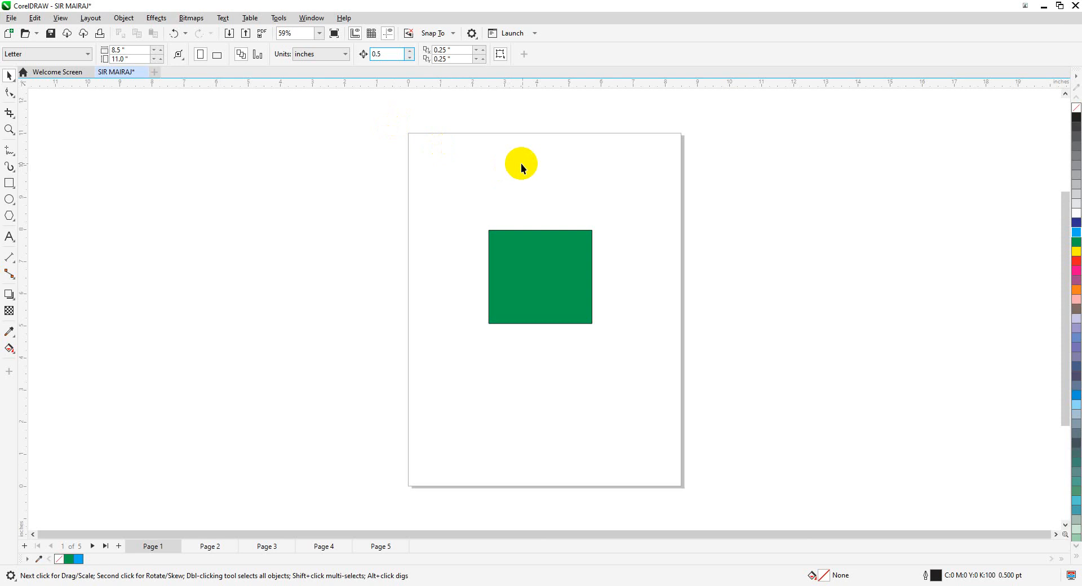
# Select the green rectangle and nudge it down and back up to about Y 7.02 inches
pyautogui.click(572, 276)
pyautogui.press('Down')
pyautogui.press('Down')
pyautogui.press('Down')
pyautogui.press('Down')
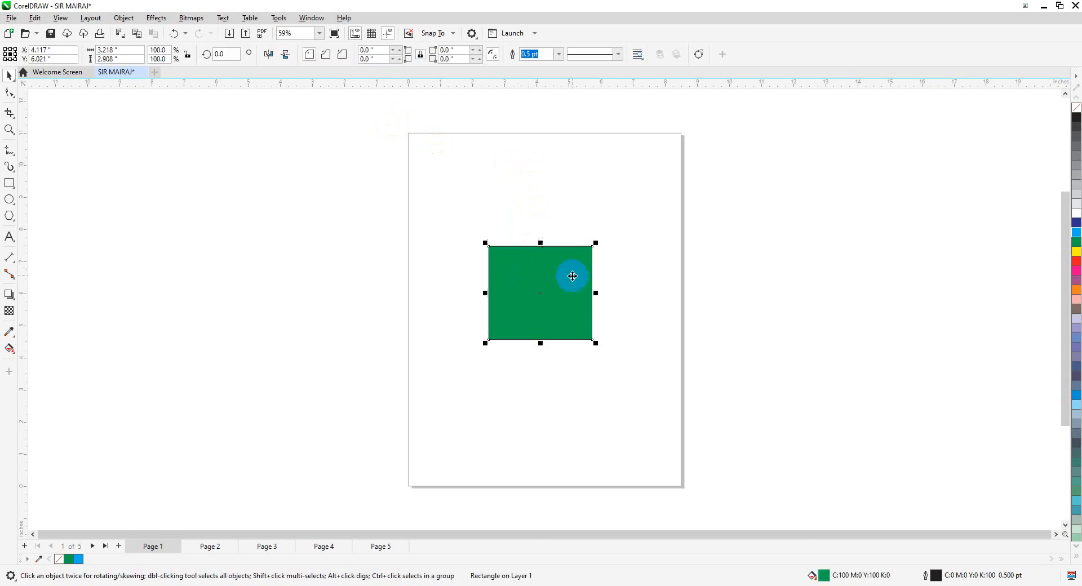
pyautogui.press('Up')
pyautogui.press('Up')
pyautogui.press('Up')
pyautogui.press('Up')
pyautogui.press('Up')
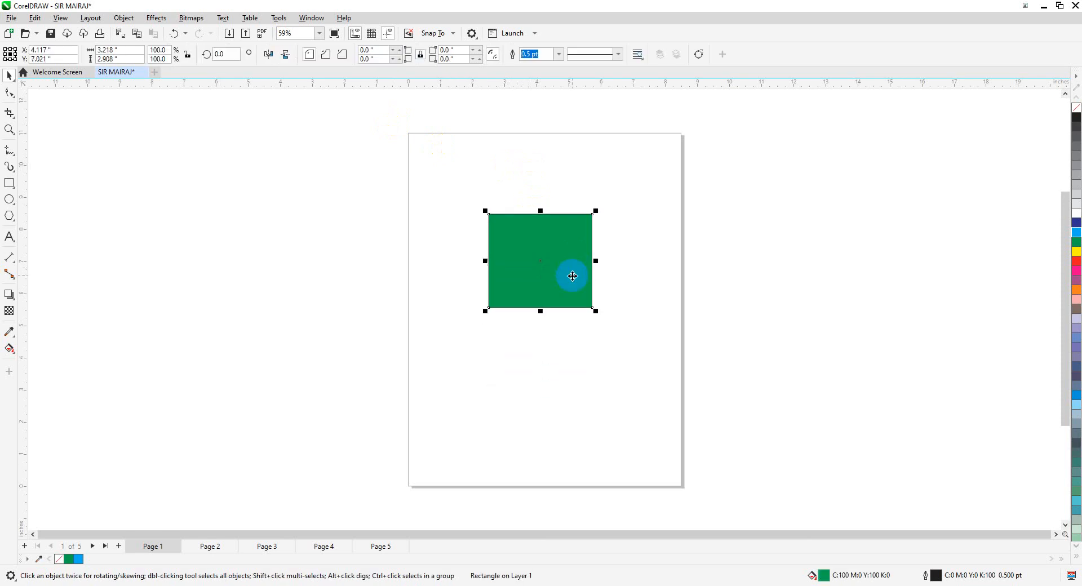
# Nudge the green rectangle right and down to about X 4.62, Y 6.52 inches
pyautogui.press('Right')
pyautogui.press('Up')
pyautogui.press('Down')
pyautogui.press('Down')
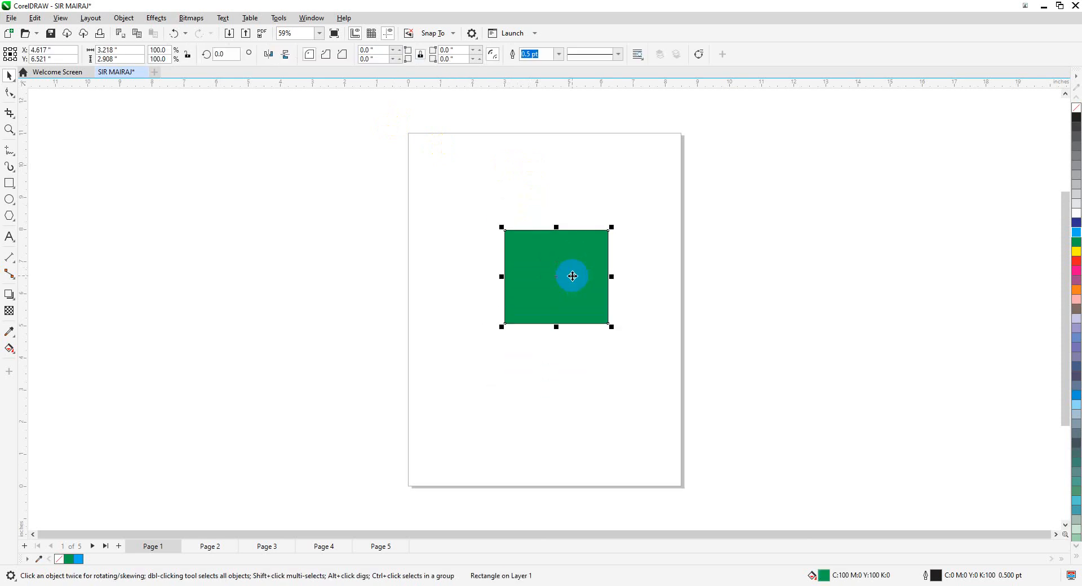
# Set the nudge distance to 1.0 inch and nudge the green rectangle right to about X 7.62 inches
pyautogui.click(439, 215)
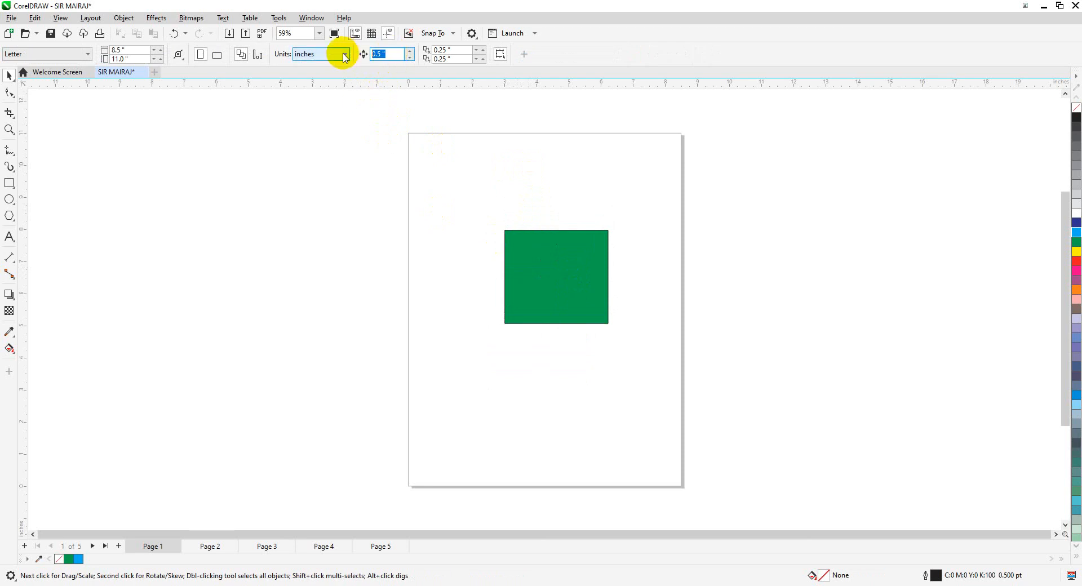
pyautogui.write('1.')
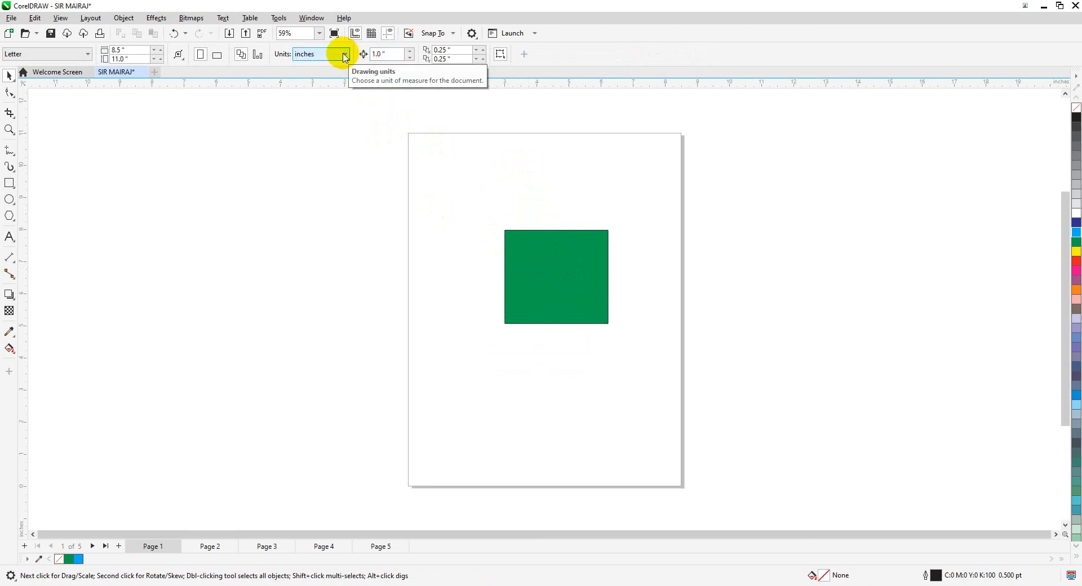
pyautogui.click(545, 249)
pyautogui.press('Right')
pyautogui.press('Right')
pyautogui.press('Right')
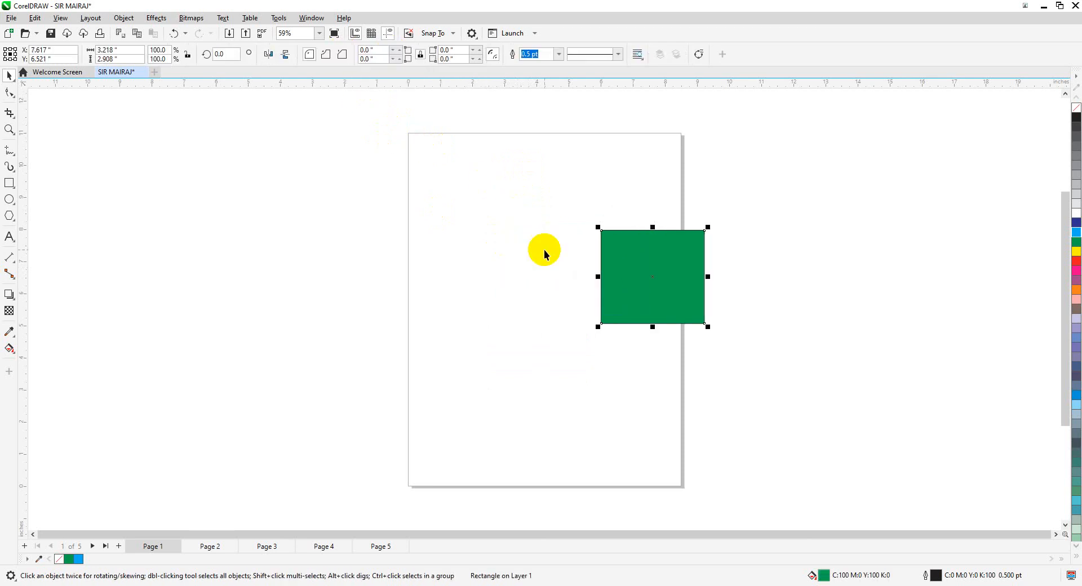
# Nudge the green rectangle left and up to about X 2.62, Y 9.52 inches
pyautogui.press('Left')
pyautogui.press('Left')
pyautogui.press('Left')
pyautogui.press('Left')
pyautogui.press('Left')
pyautogui.press('Up')
pyautogui.press('Up')
pyautogui.press('Up')
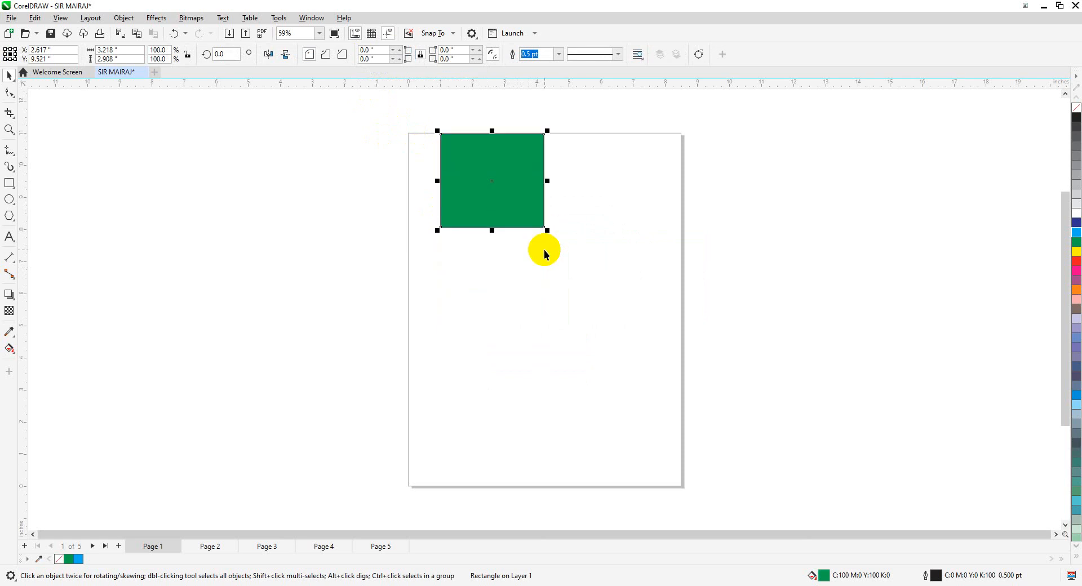
# Nudge the green rectangle down to about Y 5.52 inches
pyautogui.press('Down')
pyautogui.press('Down')
pyautogui.press('Down')
pyautogui.press('Down')
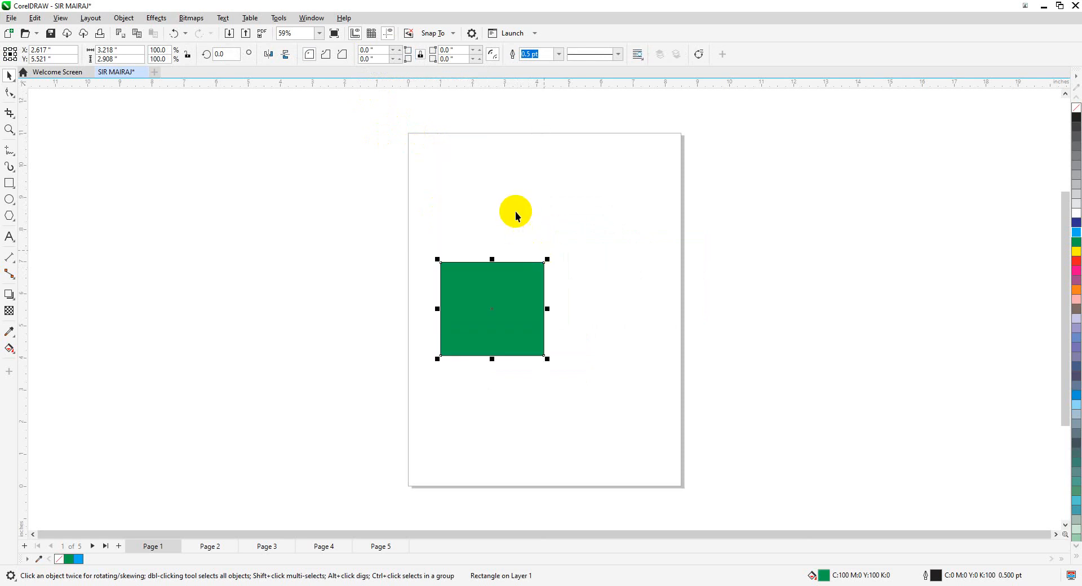
# Set the nudge distance to 0.025 inches and nudge the green rectangle up to about Y 5.65 inches
pyautogui.click(497, 195)
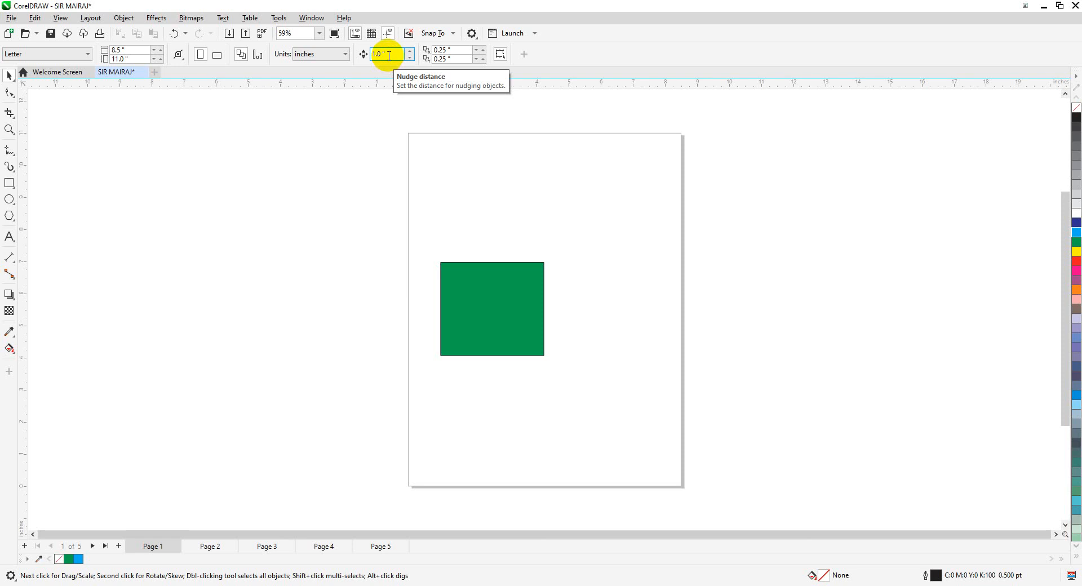
pyautogui.click(376, 53)
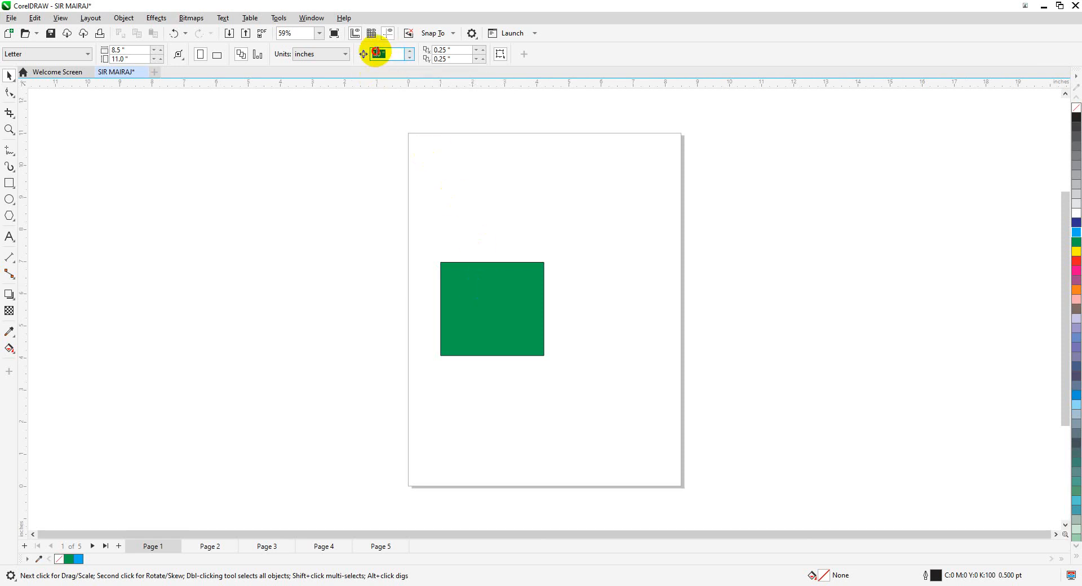
pyautogui.write('025')
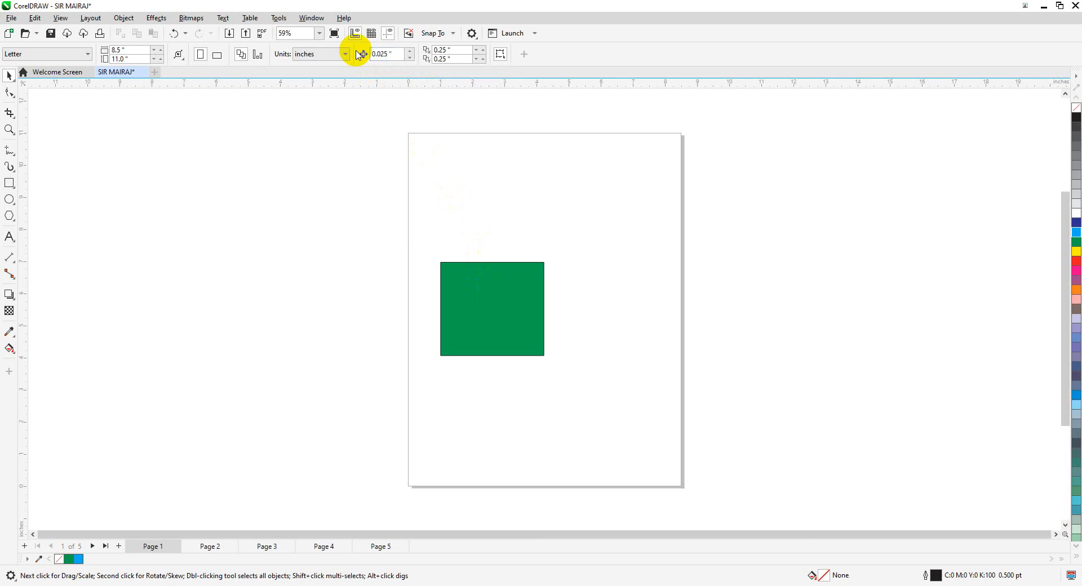
pyautogui.click(479, 277)
pyautogui.press('Up')
pyautogui.press('Up')
pyautogui.press('Up')
pyautogui.press('Up')
pyautogui.press('Up')
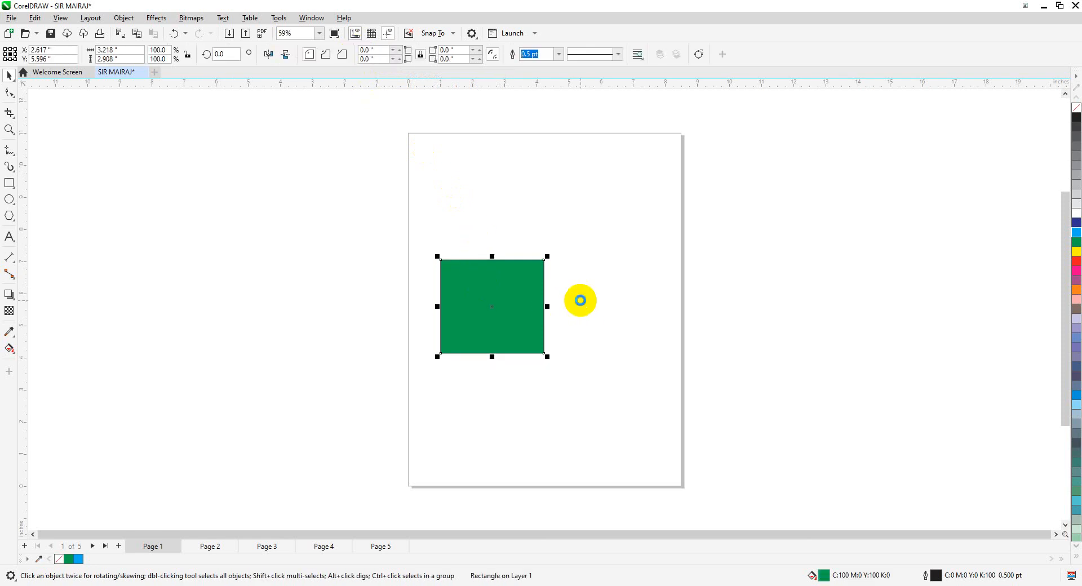
# Nudge the green rectangle right to about X 2.77 inches
pyautogui.press('Right')
pyautogui.press('Right')
pyautogui.press('Right')
pyautogui.press('Right')
pyautogui.press('Right')
pyautogui.press('Right')
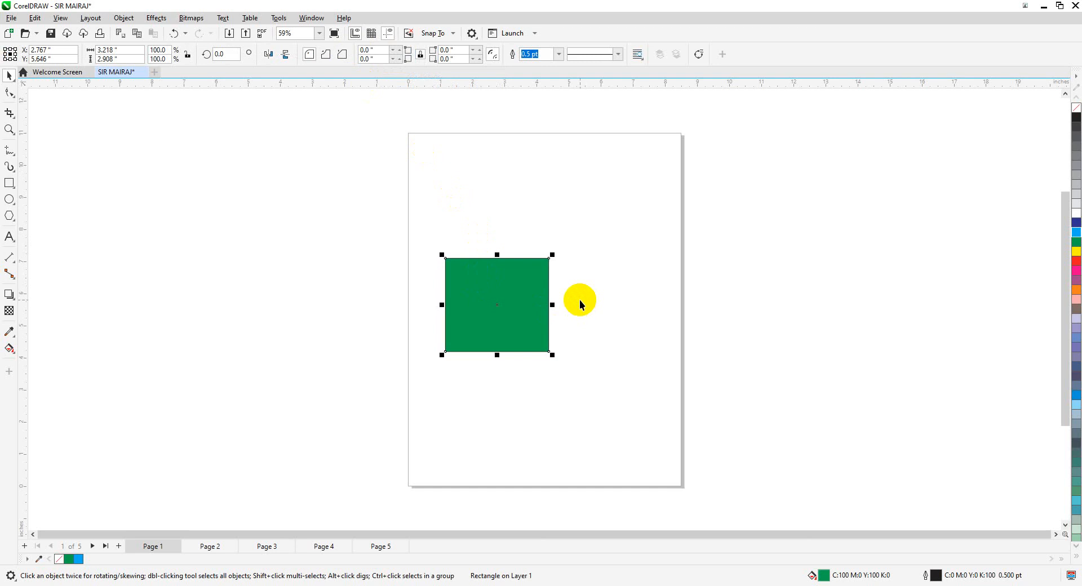
# Move the green rectangle freehand to about X 2.31, Y 4.7 inches and deselect it
pyautogui.click(487, 198)
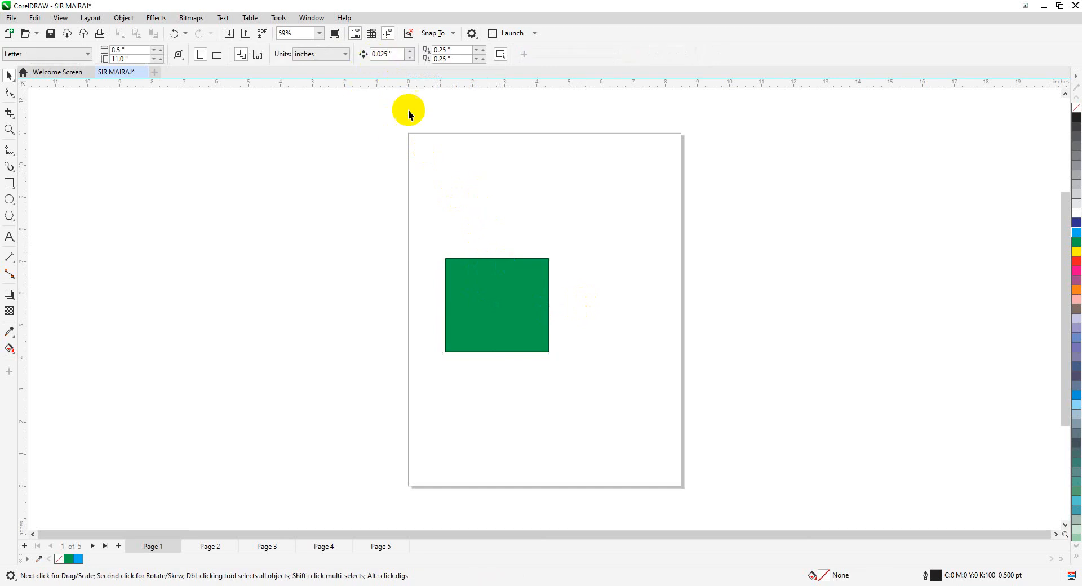
pyautogui.click(381, 57)
pyautogui.moveTo(503, 289); pyautogui.dragTo(503, 319)
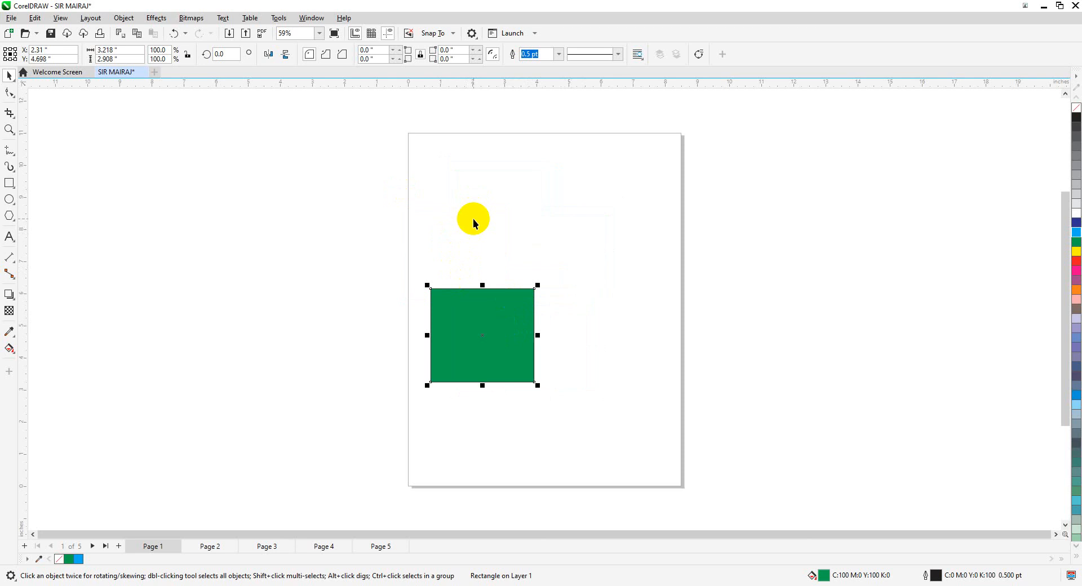
pyautogui.click(477, 215)
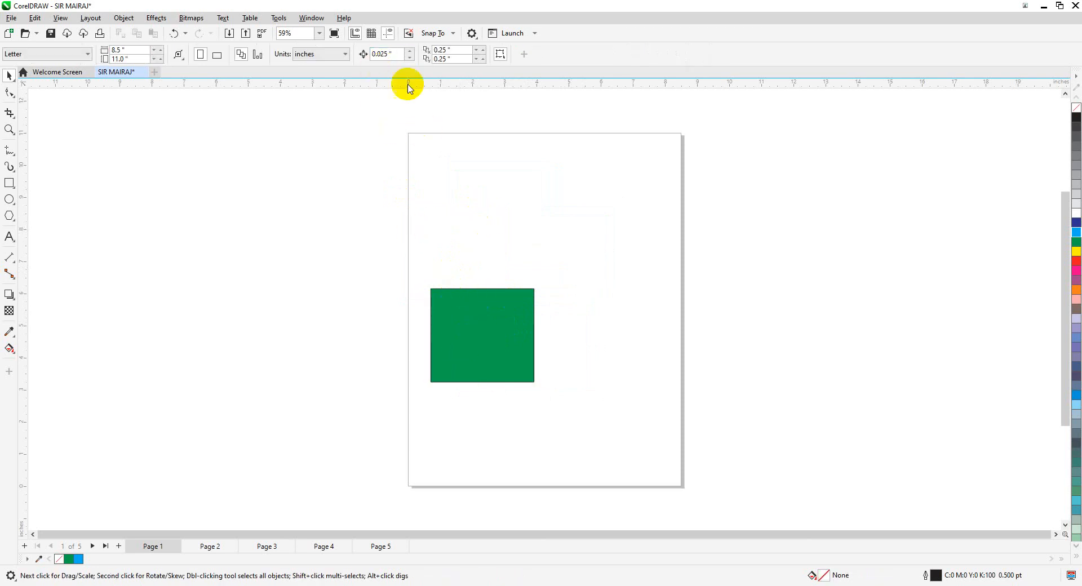
# Move the green rectangle freehand up toward the page's upper edge and deselect it
pyautogui.click(455, 307)
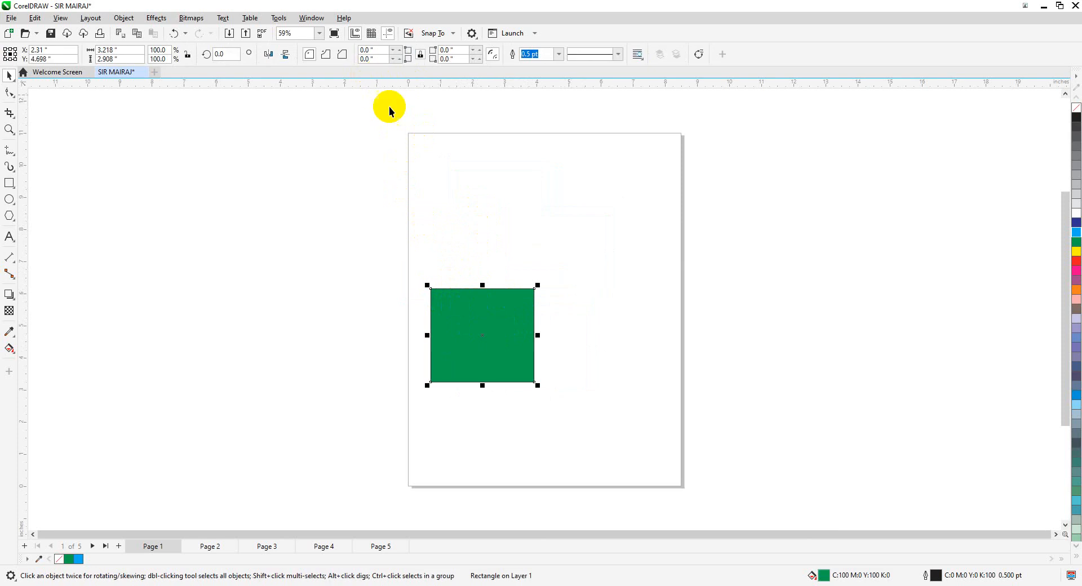
pyautogui.click(468, 193)
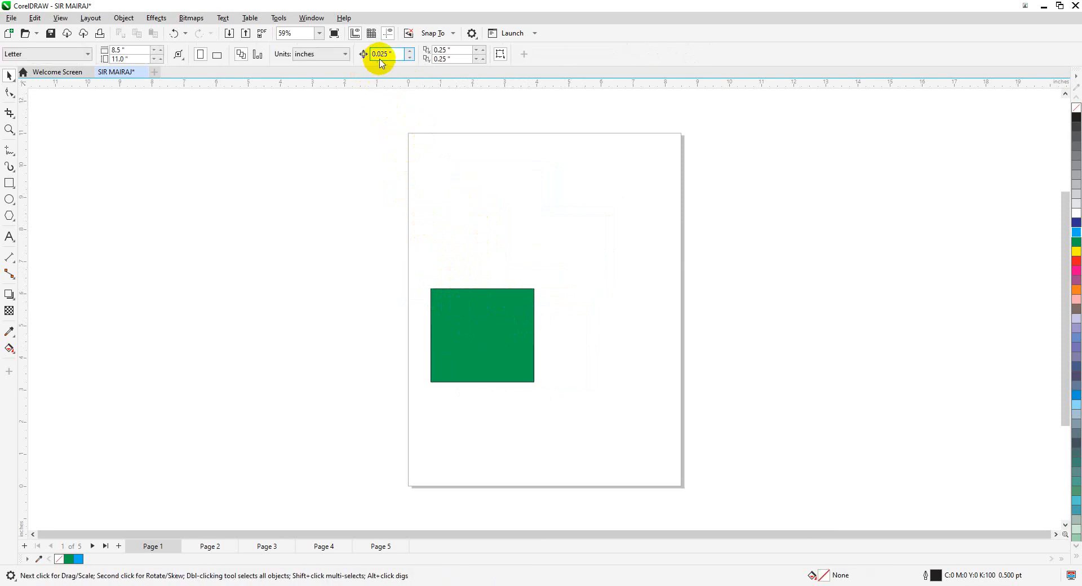
pyautogui.moveTo(463, 306); pyautogui.dragTo(462, 223)
pyautogui.click(476, 142)
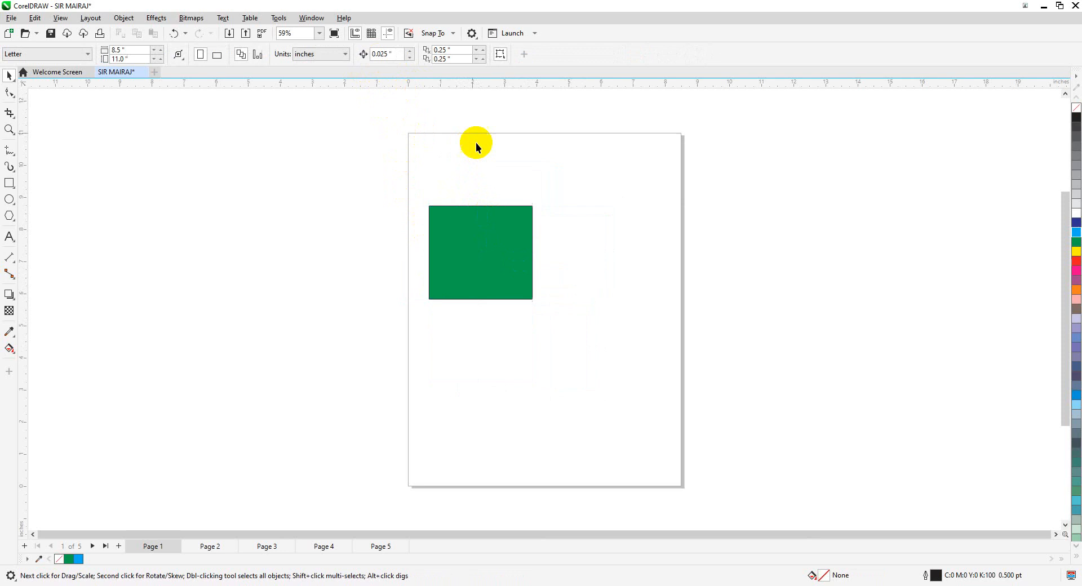
# Move the green rectangle freehand down to about X 2.06, Y 4.58 inches
pyautogui.click(450, 50)
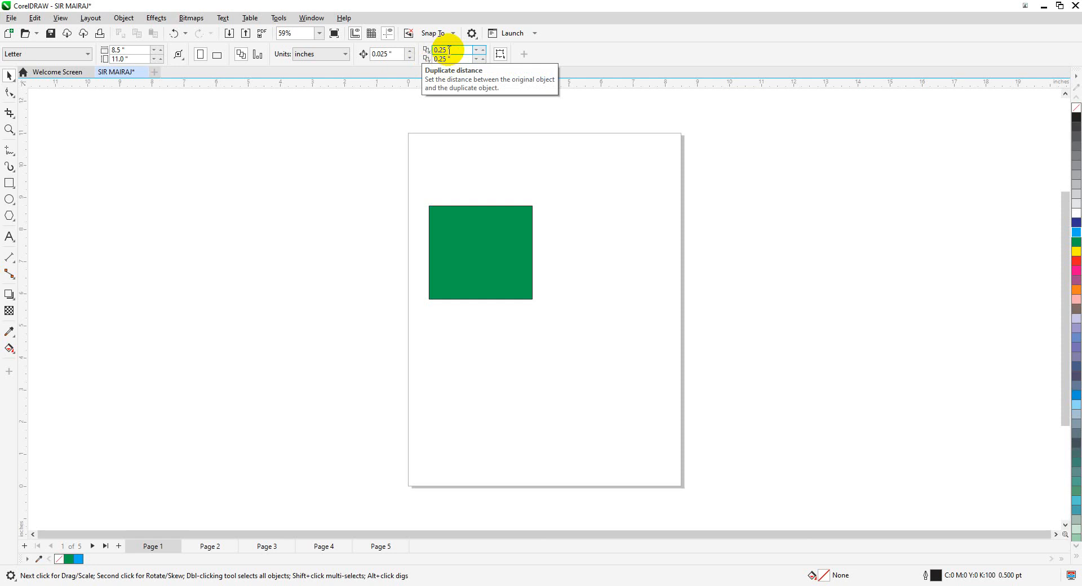
pyautogui.click(445, 58)
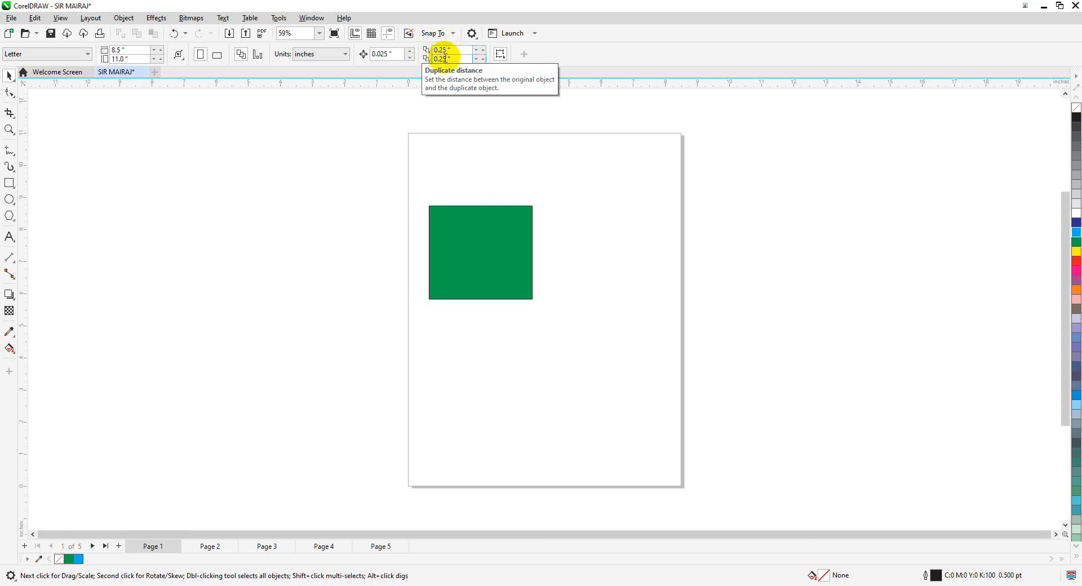
pyautogui.click(488, 238)
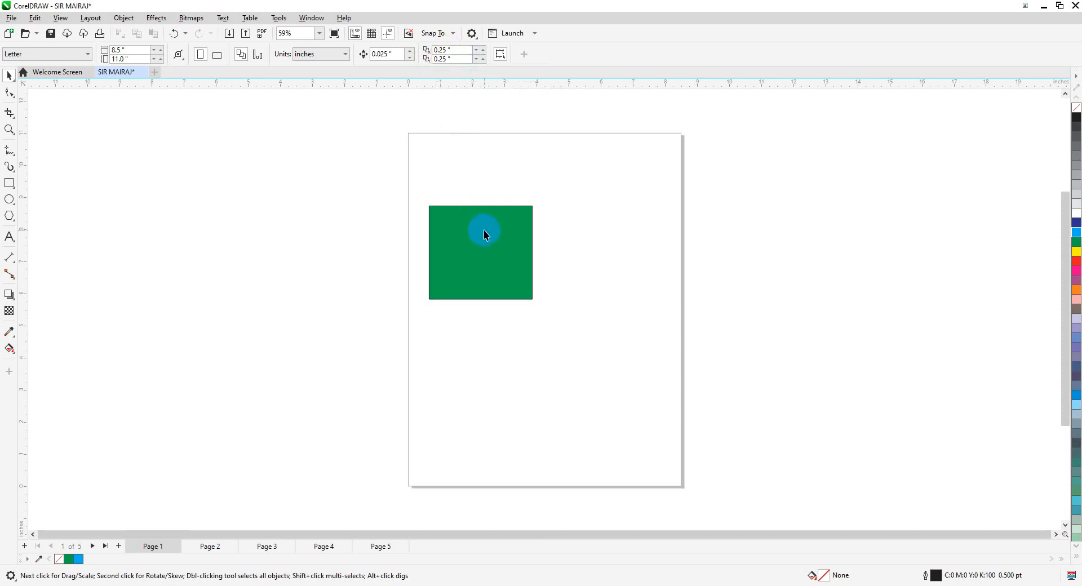
pyautogui.click(483, 231)
pyautogui.moveTo(483, 231); pyautogui.dragTo(483, 326)
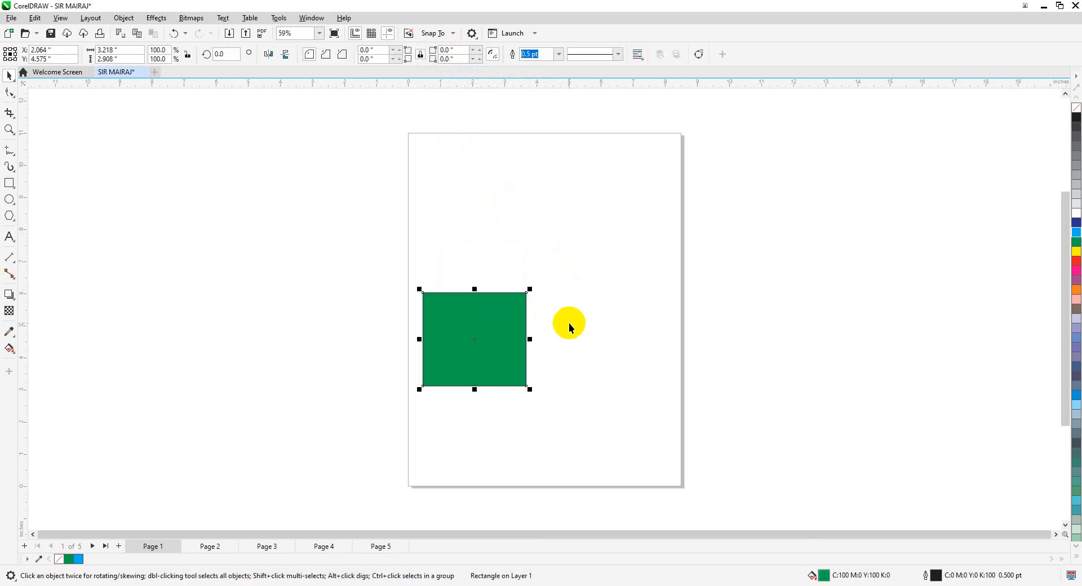
# Duplicate the green rectangle five times using the 0.25 inch duplicate distance
pyautogui.hotkey('ctrl', 'd')
pyautogui.hotkey('ctrl', 'd')
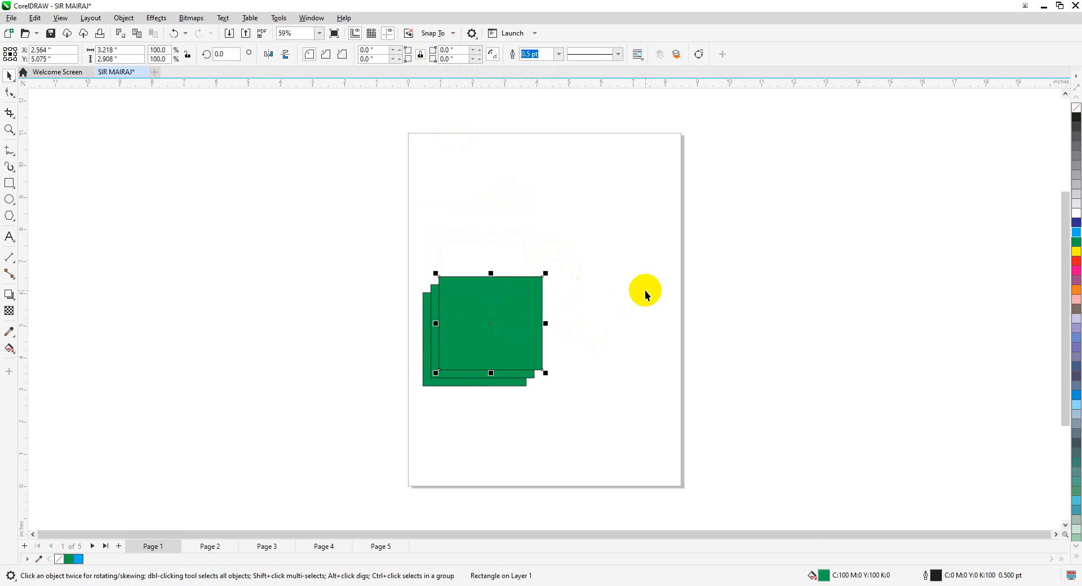
pyautogui.hotkey('ctrl', 'd')
pyautogui.hotkey('ctrl', 'd')
pyautogui.hotkey('ctrl', 'd')
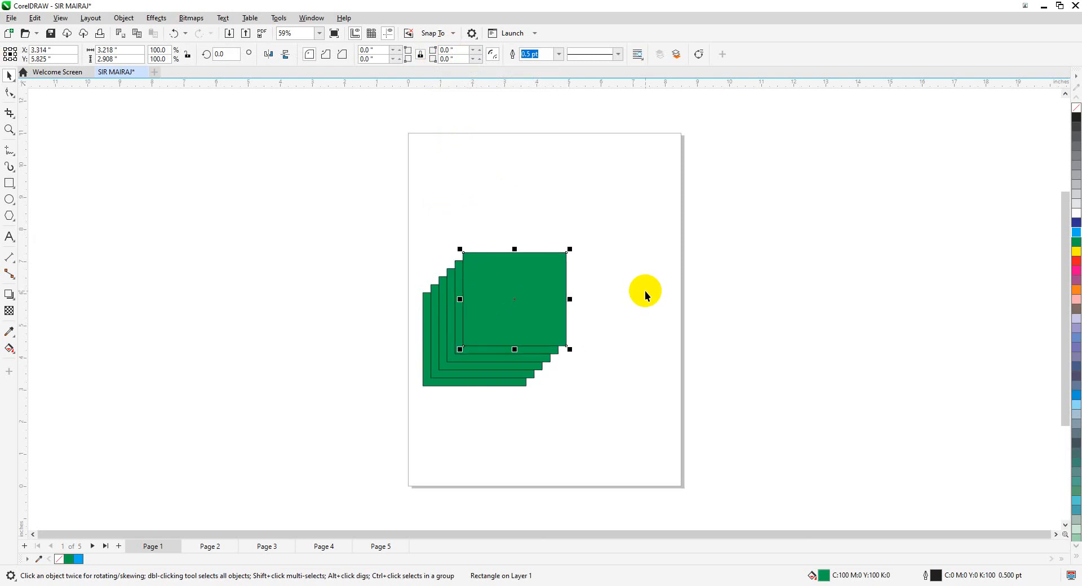
# Undo all five duplicates so only the original green rectangle is left
pyautogui.hotkey('ctrl', 'z')
pyautogui.hotkey('ctrl', 'z')
pyautogui.hotkey('ctrl', 'z')
pyautogui.hotkey('ctrl', 'z')
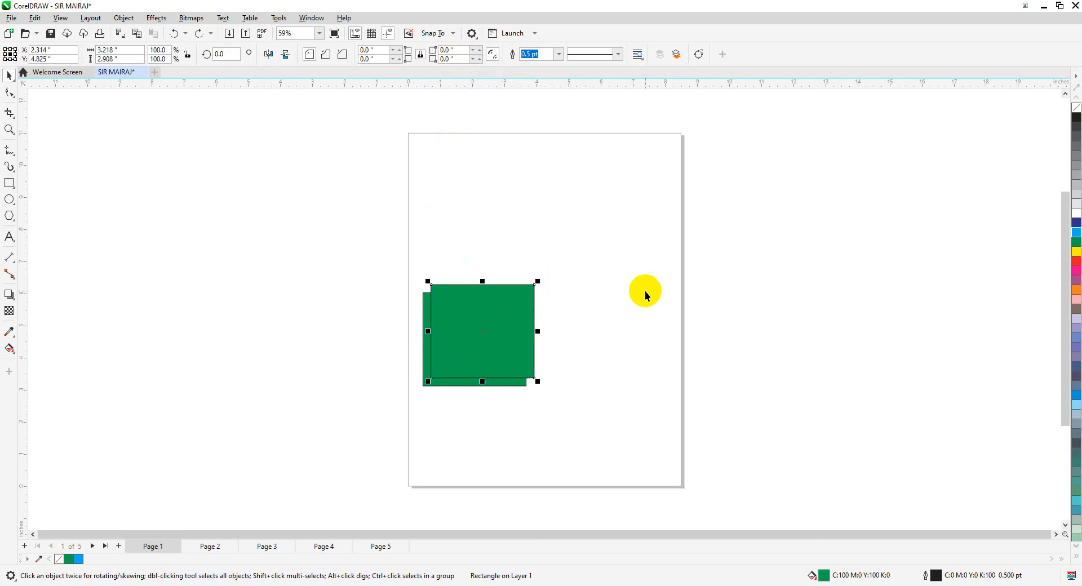
pyautogui.hotkey('ctrl', 'z')
pyautogui.click(529, 312)
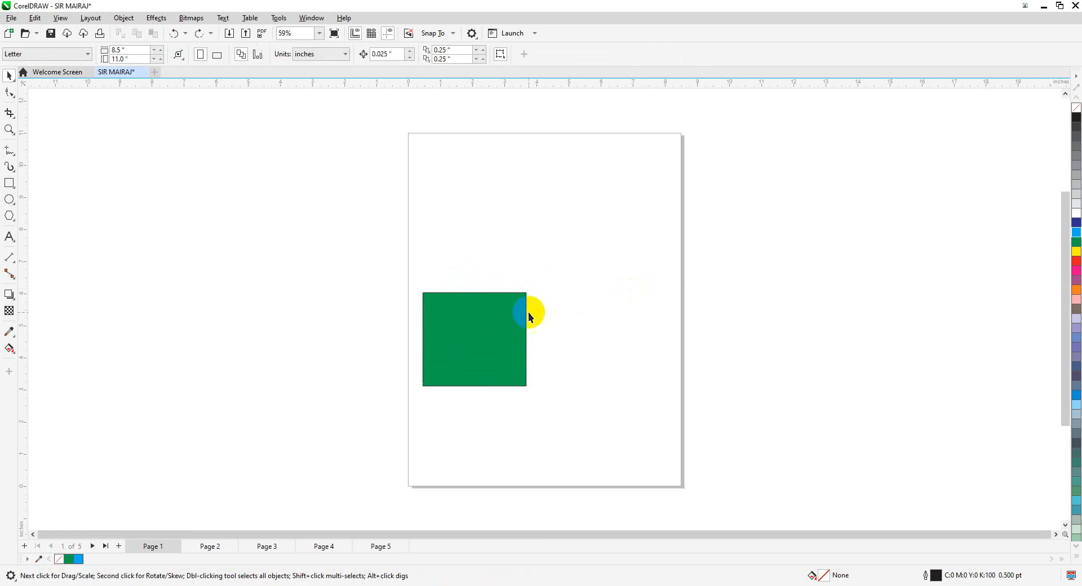
# Select the green rectangle, duplicate it four times at the 0.25 inch offset, and deselect the last copy
pyautogui.click(495, 317)
pyautogui.hotkey('ctrl', 'd')
pyautogui.hotkey('ctrl', 'd')
pyautogui.hotkey('ctrl', 'd')
pyautogui.hotkey('ctrl', 'd')
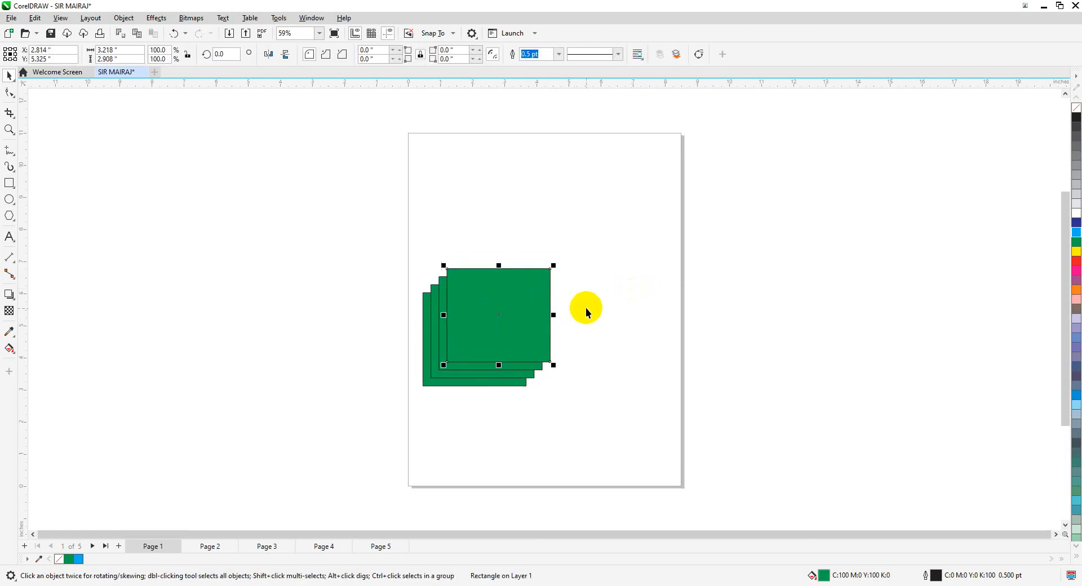
pyautogui.click(610, 268)
# Set the duplicate distance to 0.5 inch both horizontally and vertically
pyautogui.click(454, 49)
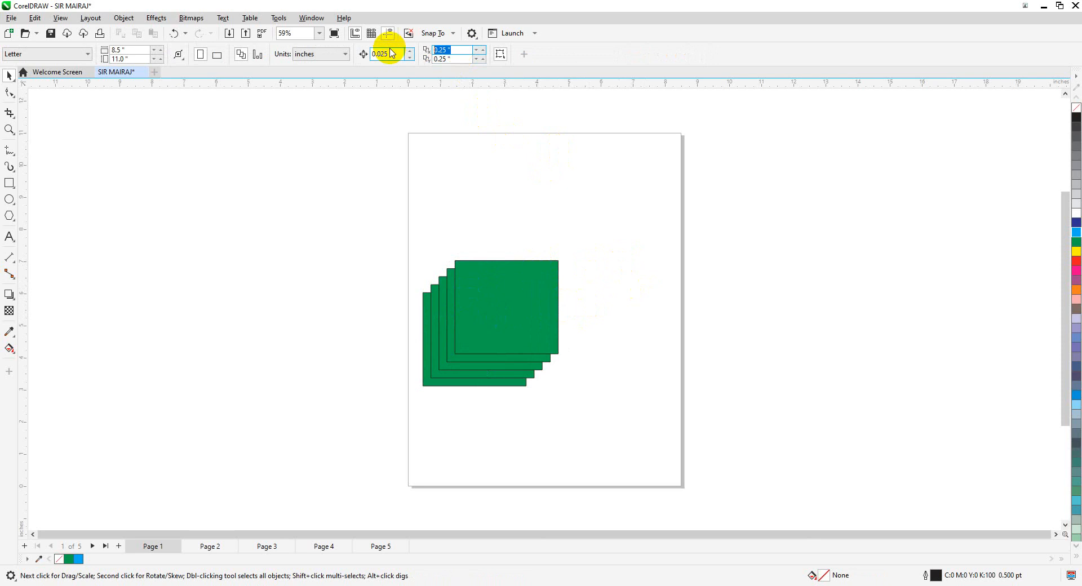
pyautogui.write('0')
pyautogui.moveTo(464, 59); pyautogui.dragTo(415, 57)
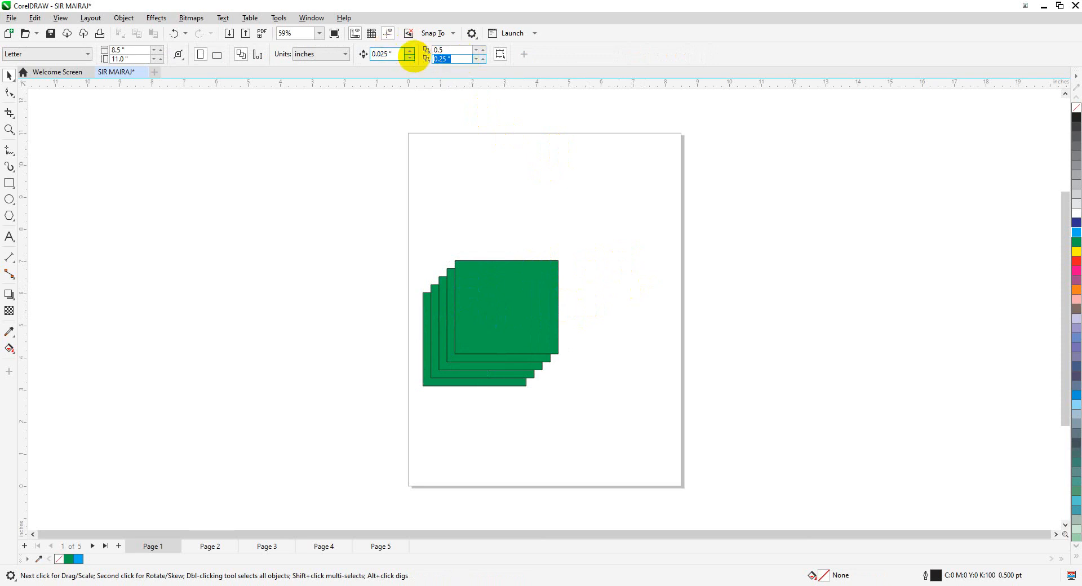
pyautogui.write('0.5')
pyautogui.press('Return')
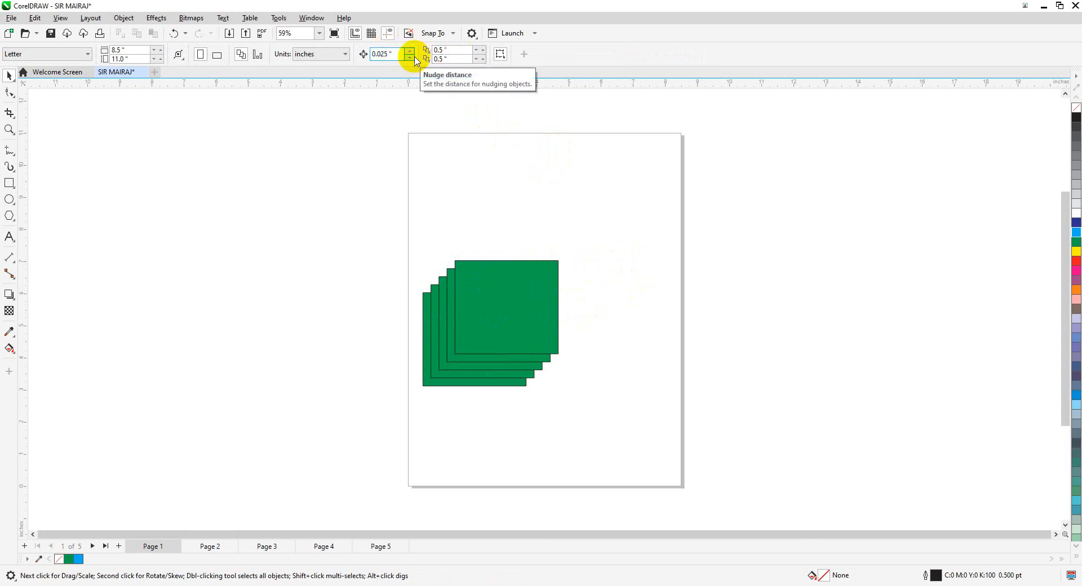
# Duplicate the topmost green rectangle four times at the 0.5 inch offset, and deselect the last copy
pyautogui.click(499, 302)
pyautogui.hotkey('ctrl', 'd')
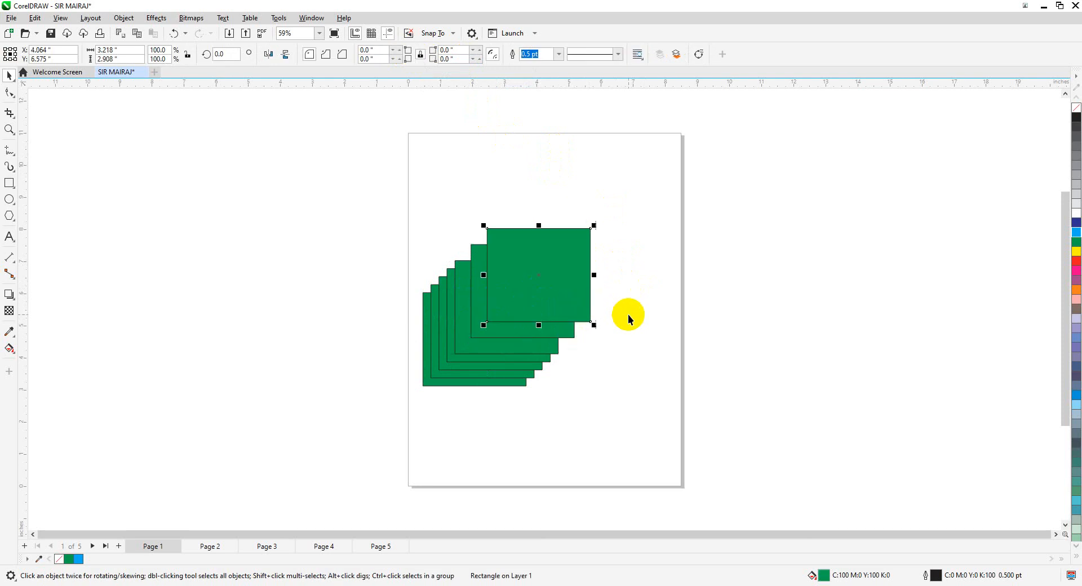
pyautogui.hotkey('ctrl', 'd')
pyautogui.hotkey('ctrl', 'd')
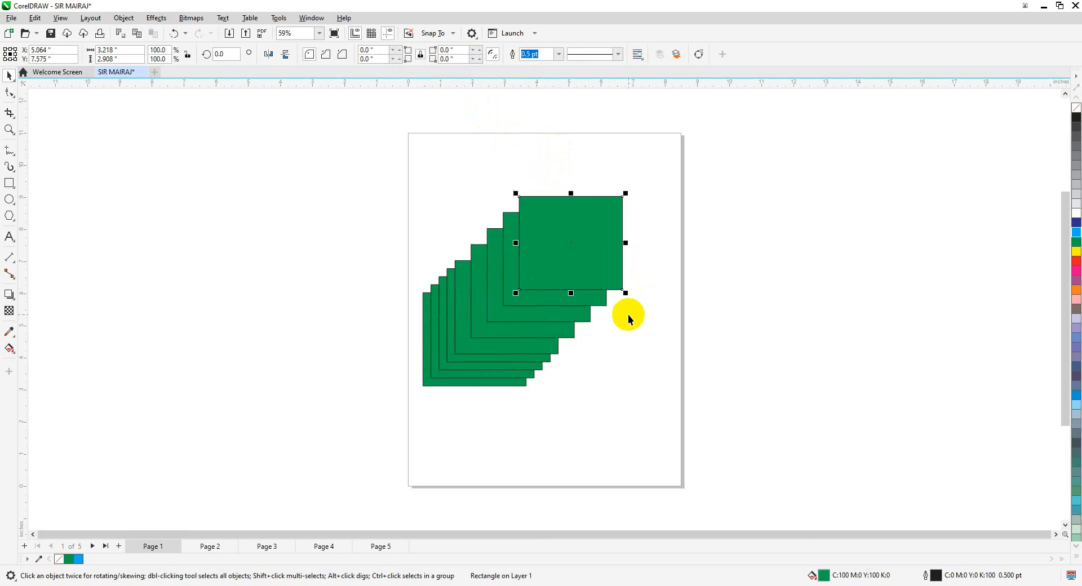
pyautogui.click(670, 345)
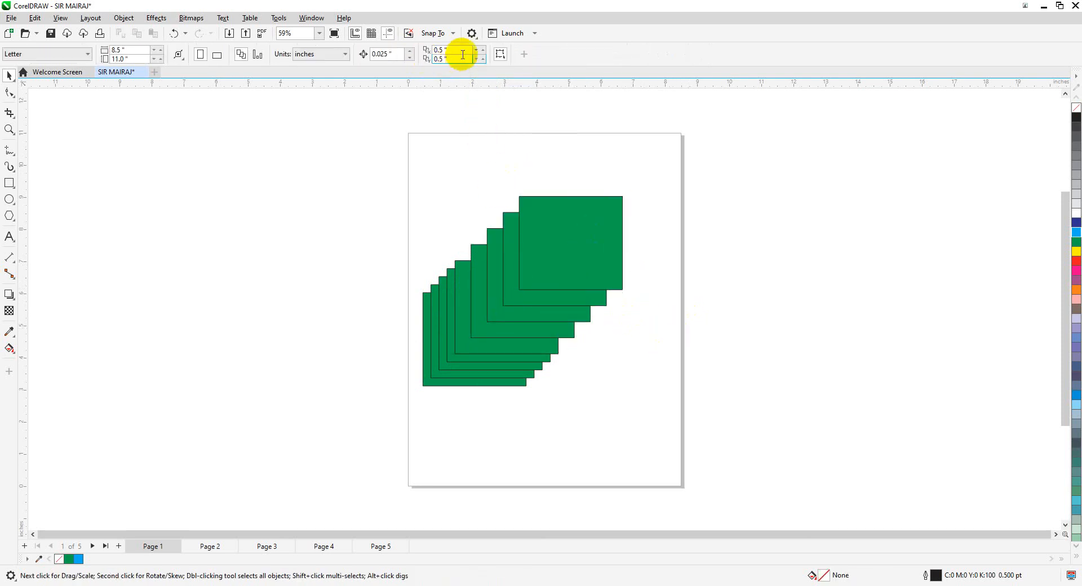
# Set the vertical duplicate distance to 0, keeping 0.5 inch horizontally
pyautogui.click(438, 49)
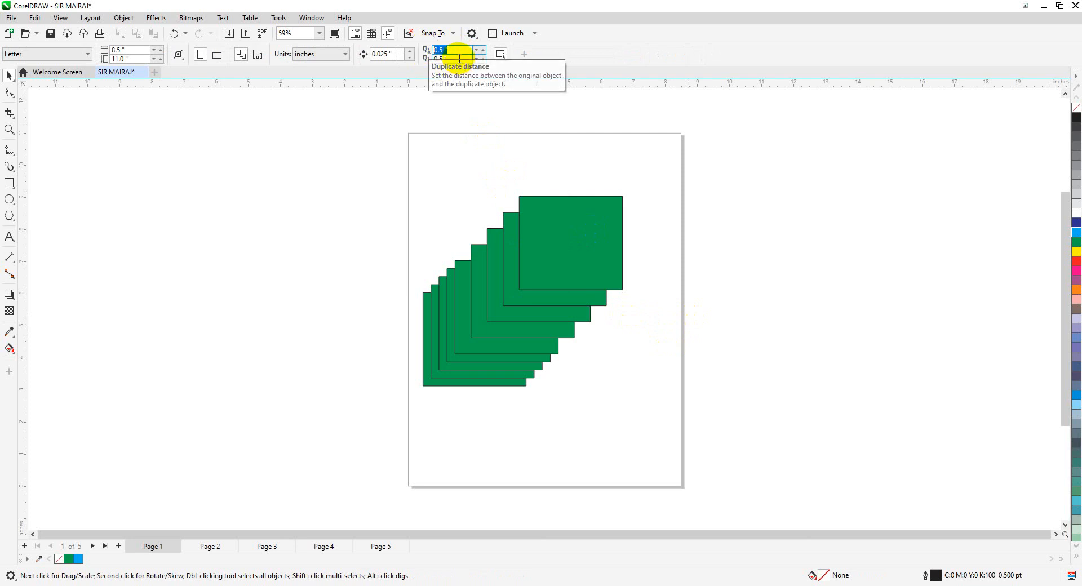
pyautogui.click(426, 59)
pyautogui.write('0')
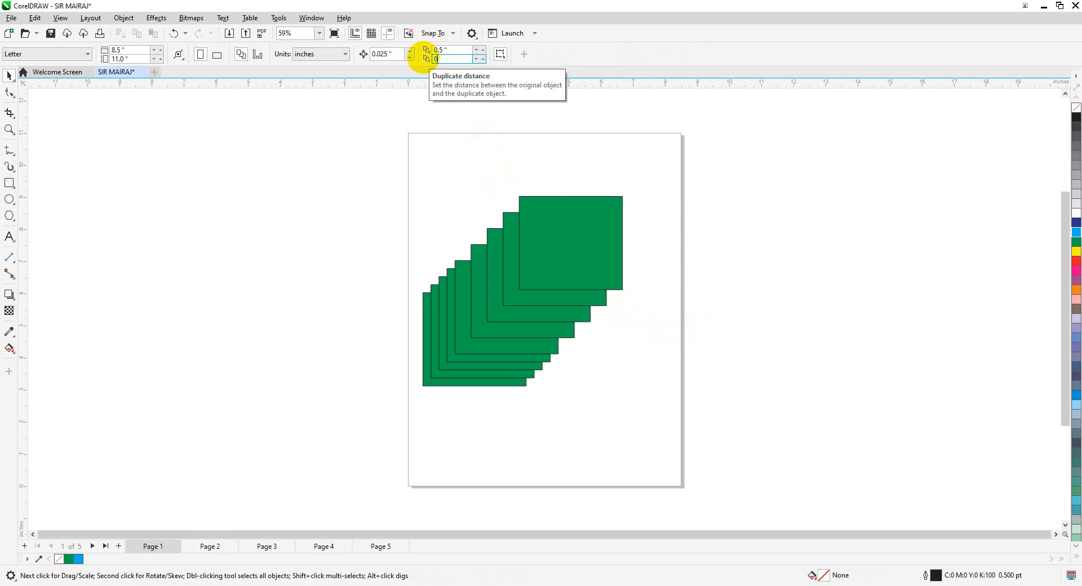
pyautogui.press('Return')
# Duplicate the topmost green rectangle six times in a horizontal row at 0.5 inch spacing, and deselect the last copy
pyautogui.click(599, 239)
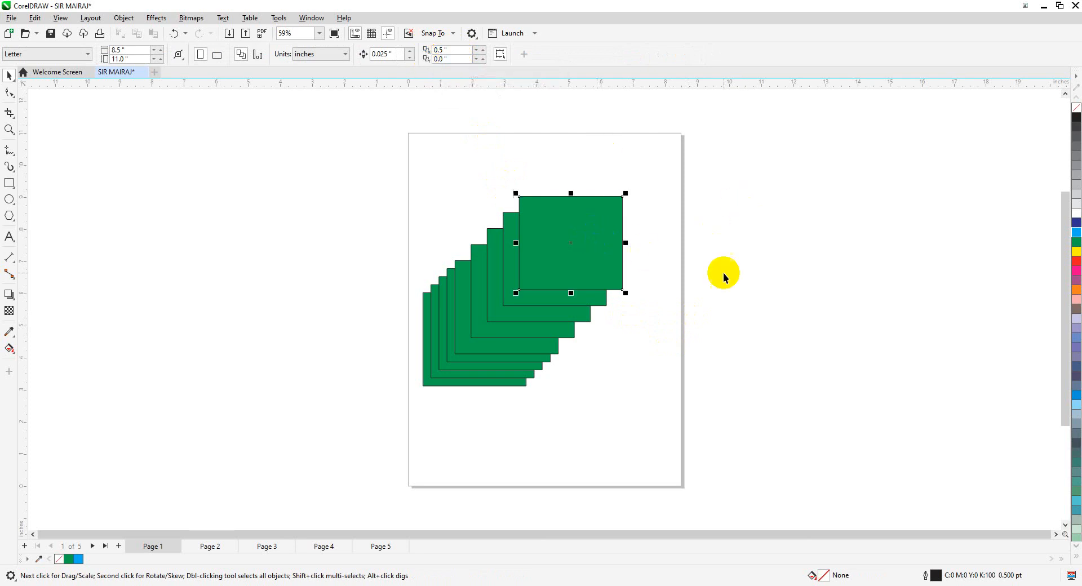
pyautogui.hotkey('ctrl', 'd')
pyautogui.hotkey('ctrl', 'd')
pyautogui.hotkey('ctrl', 'd')
pyautogui.hotkey('ctrl', 'd')
pyautogui.hotkey('ctrl', 'd')
pyautogui.hotkey('ctrl', 'd')
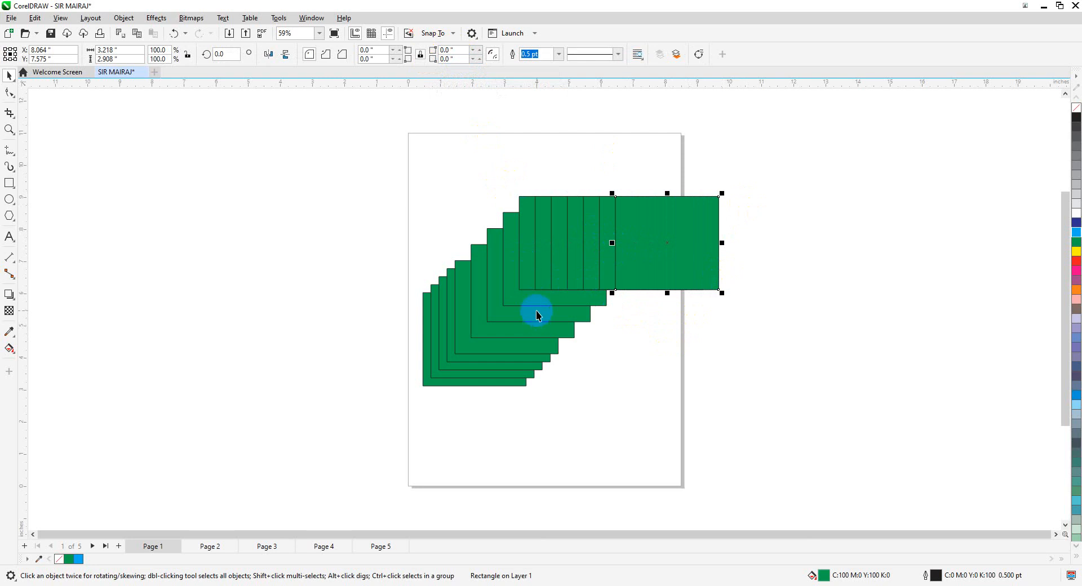
pyautogui.click(445, 203)
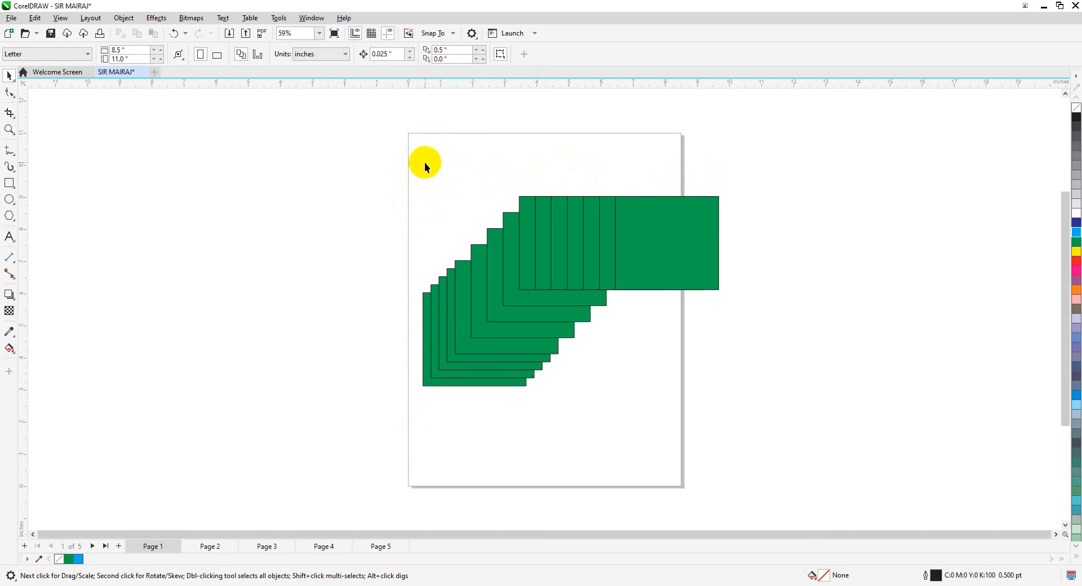
pyautogui.click(442, 59)
pyautogui.click(588, 198)
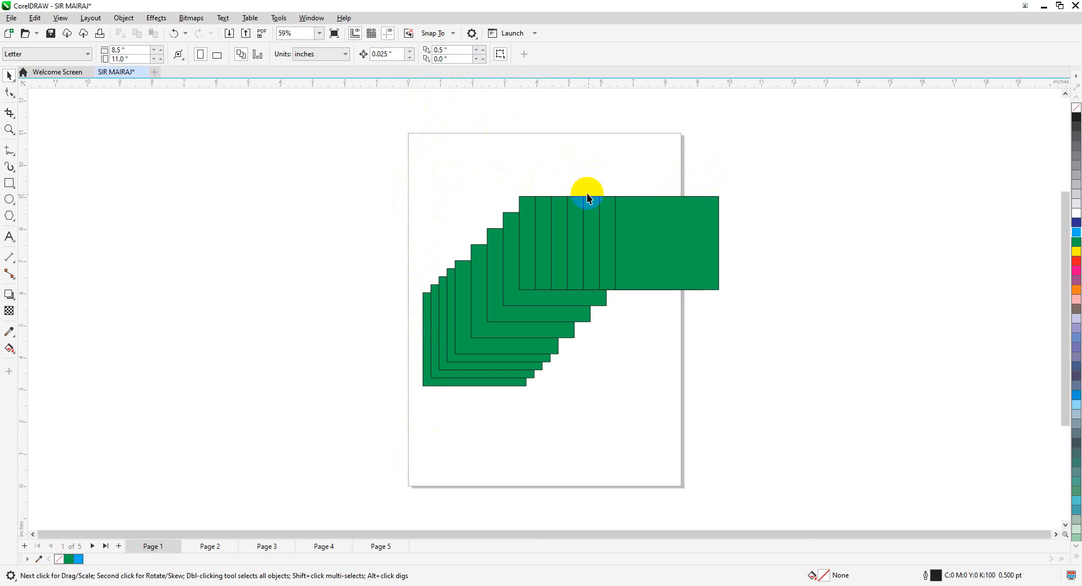
pyautogui.click(678, 239)
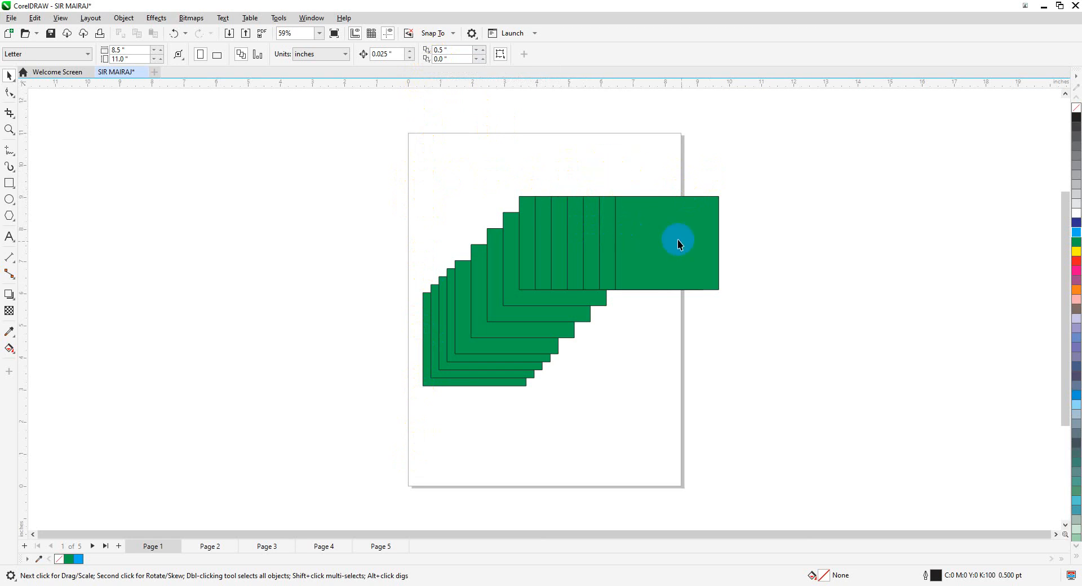
pyautogui.click(445, 50)
# Delete all the green rectangles and draw a square of about 1.58 inches in the left part of the page
pyautogui.moveTo(424, 197); pyautogui.dragTo(756, 428)
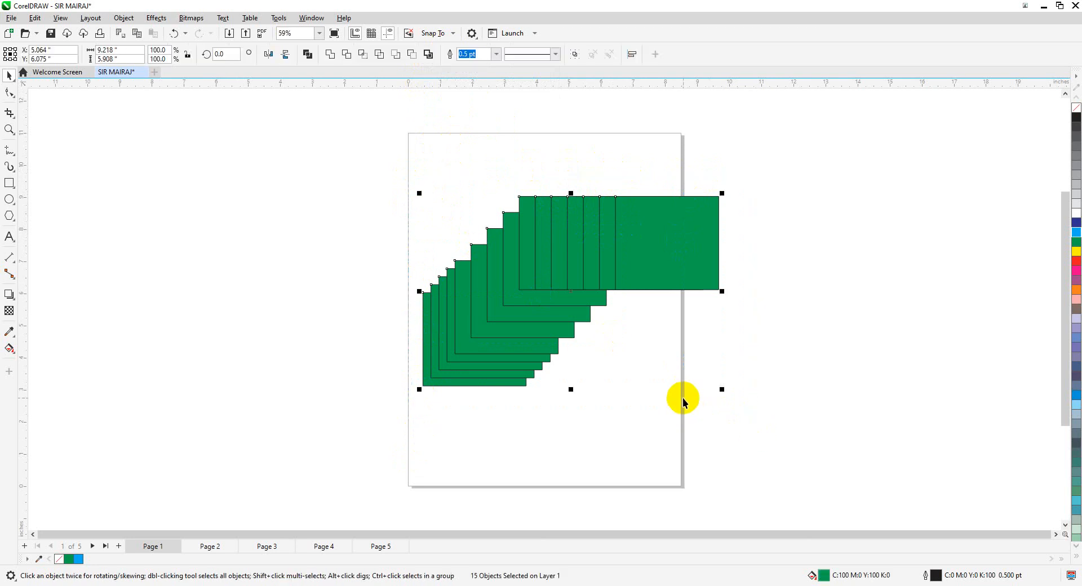
pyautogui.press('Delete')
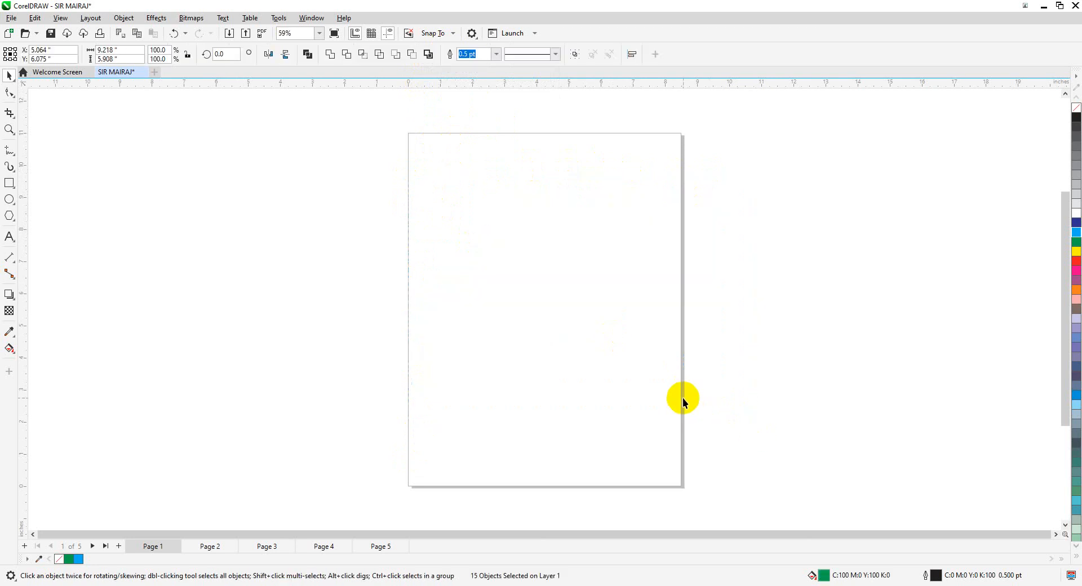
pyautogui.click(10, 183)
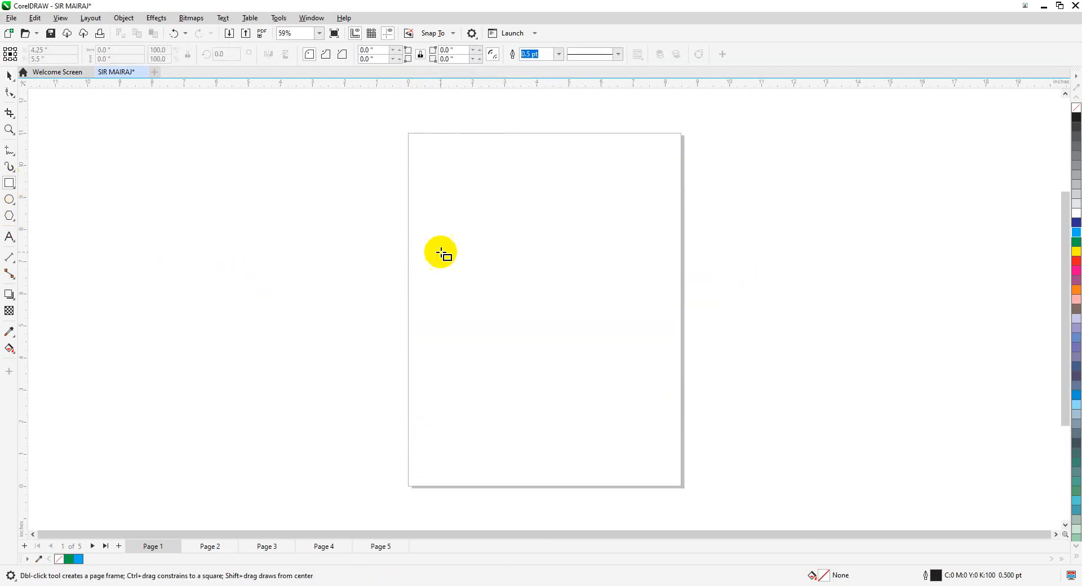
pyautogui.moveTo(436, 224)
pyautogui.mouseDown()
pyautogui.moveTo(493, 280)
pyautogui.moveTo(477, 264)
pyautogui.moveTo(482, 274)
pyautogui.mouseUp()
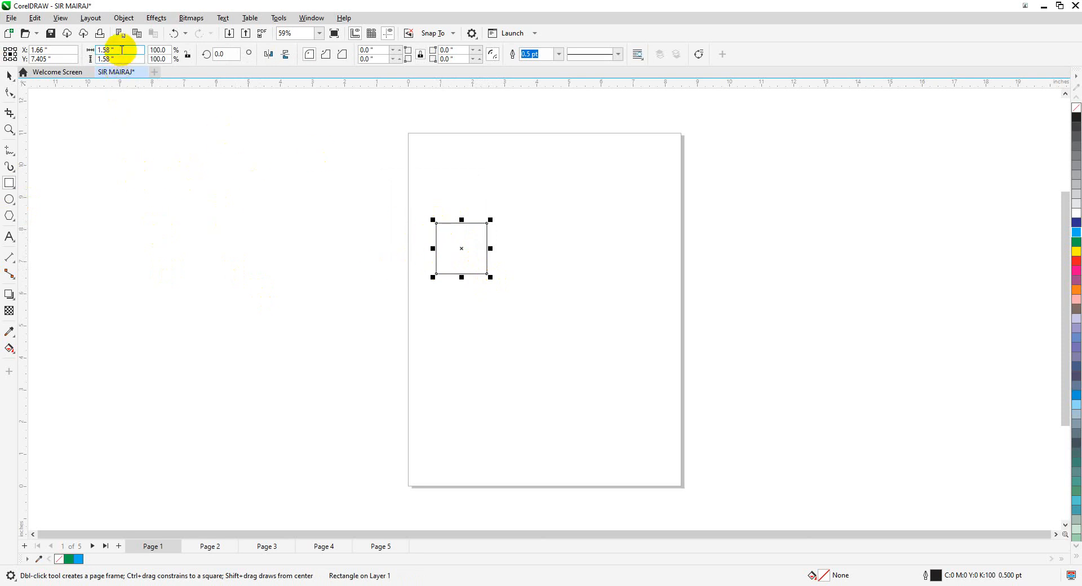
# Lock the square's width-to-height ratio and set its width to 1 inch
pyautogui.click(188, 56)
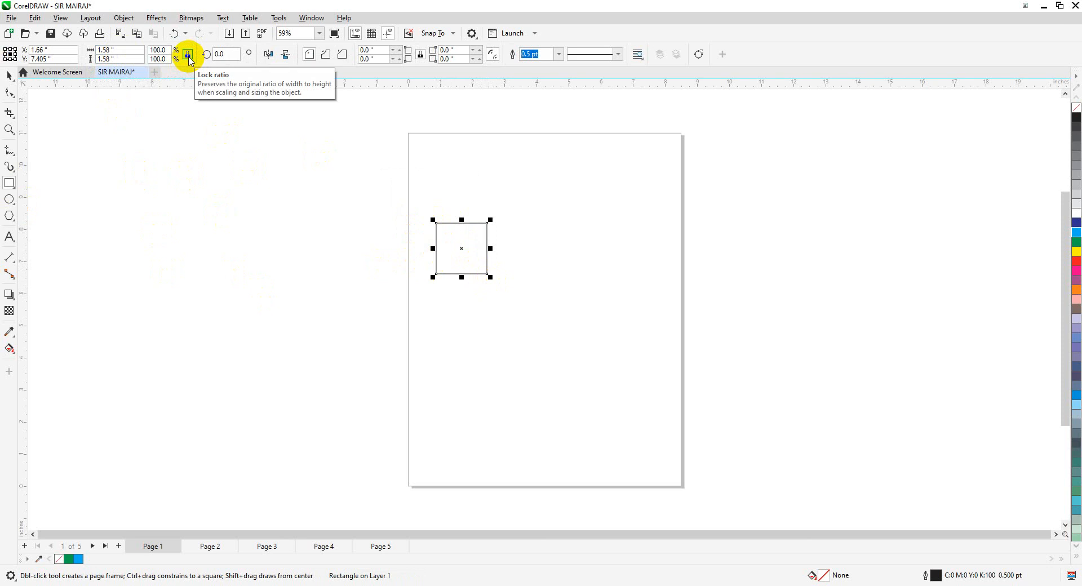
pyautogui.click(116, 49)
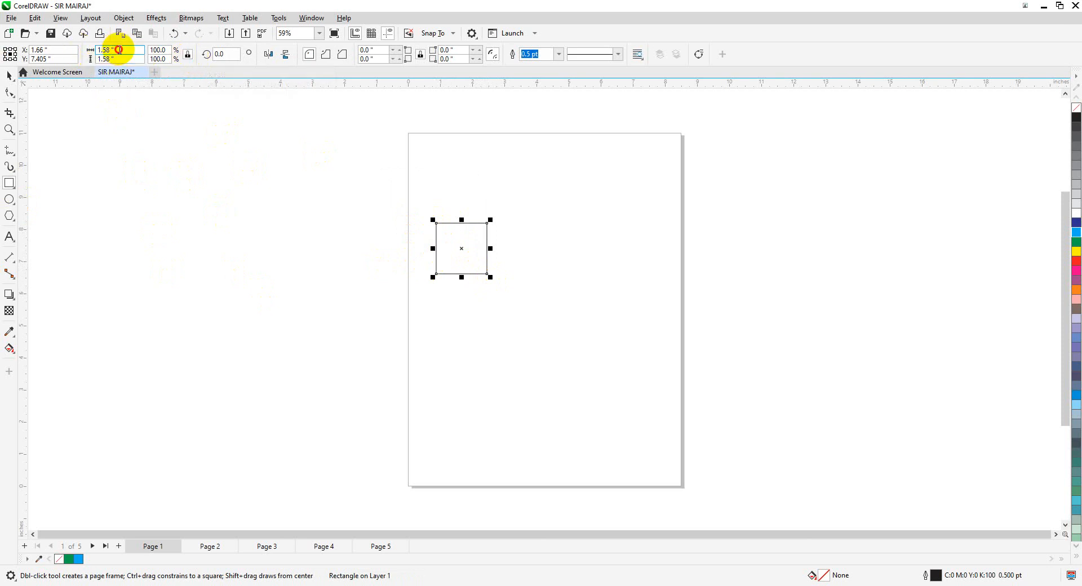
pyautogui.write('1')
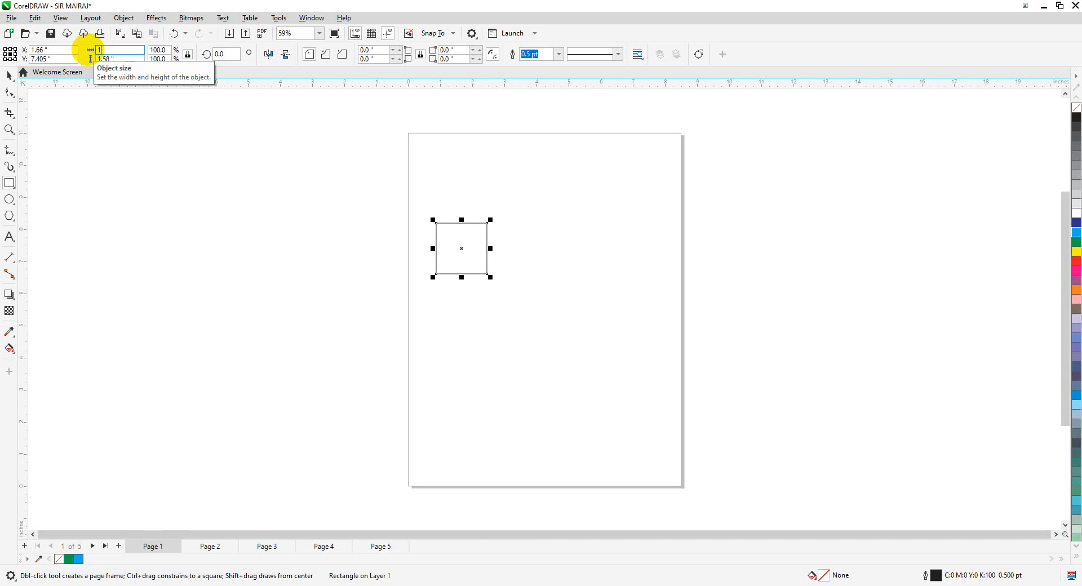
pyautogui.press('Return')
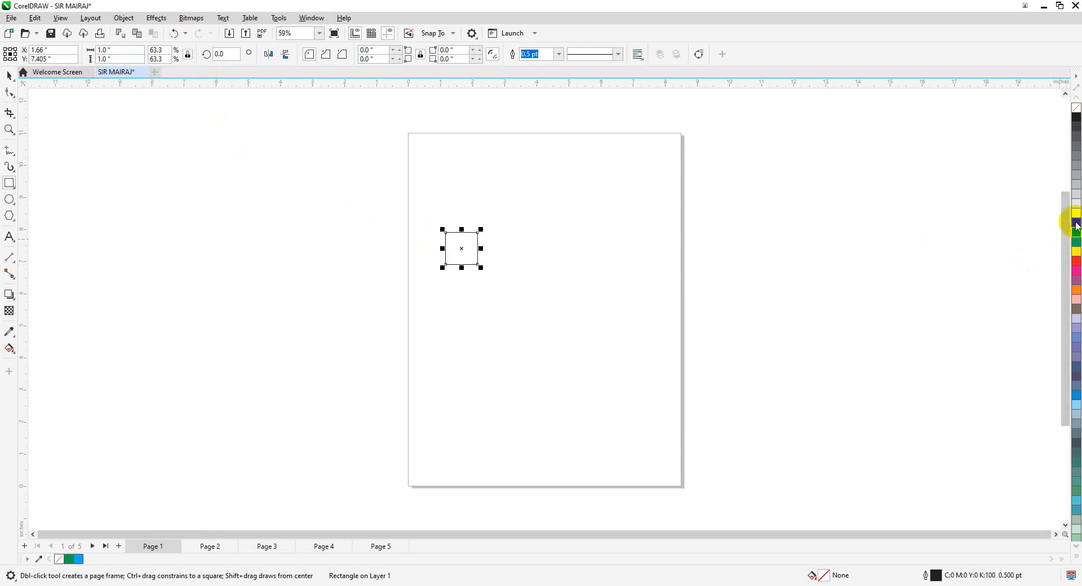
# Fill the square with dark blue, move it down to about X 1.03, Y 3.74 inches, and deselect it
pyautogui.click(1077, 226)
pyautogui.click(9, 75)
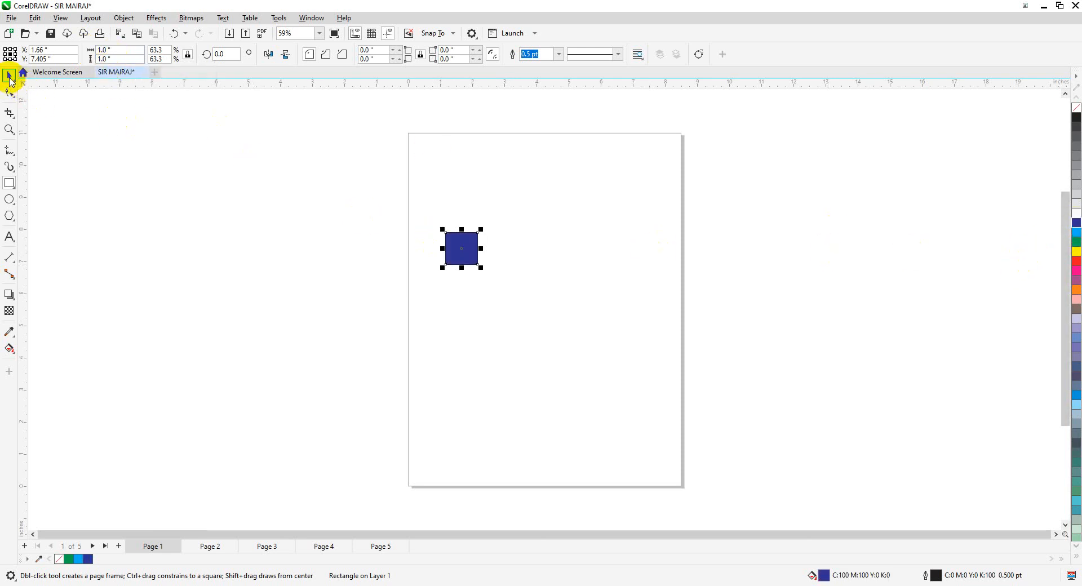
pyautogui.moveTo(469, 250); pyautogui.dragTo(450, 367)
pyautogui.click(506, 247)
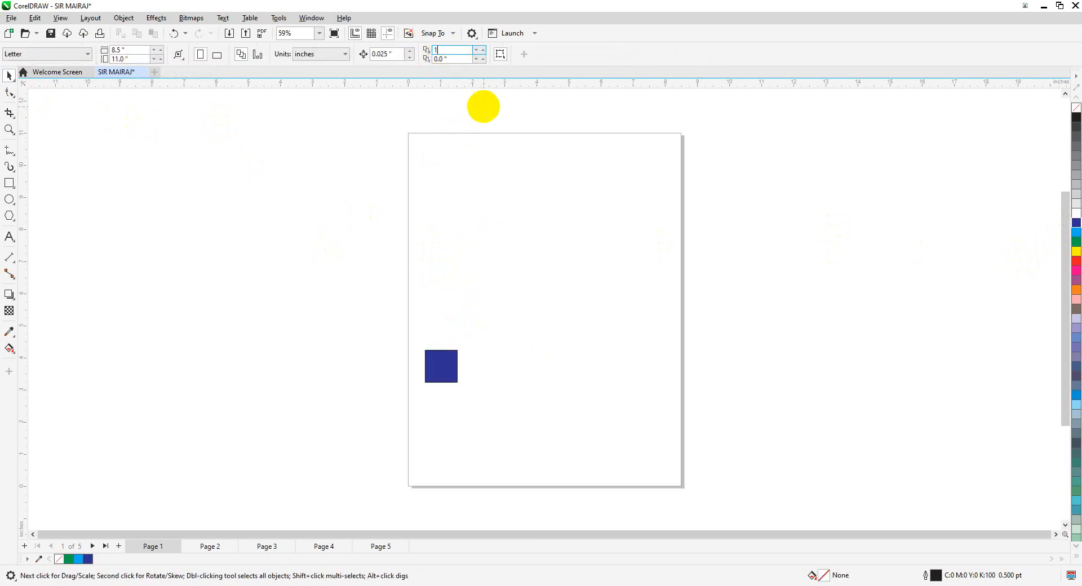
# Set the duplicate distance to 1.0 inch both horizontally and vertically
pyautogui.press('Tab')
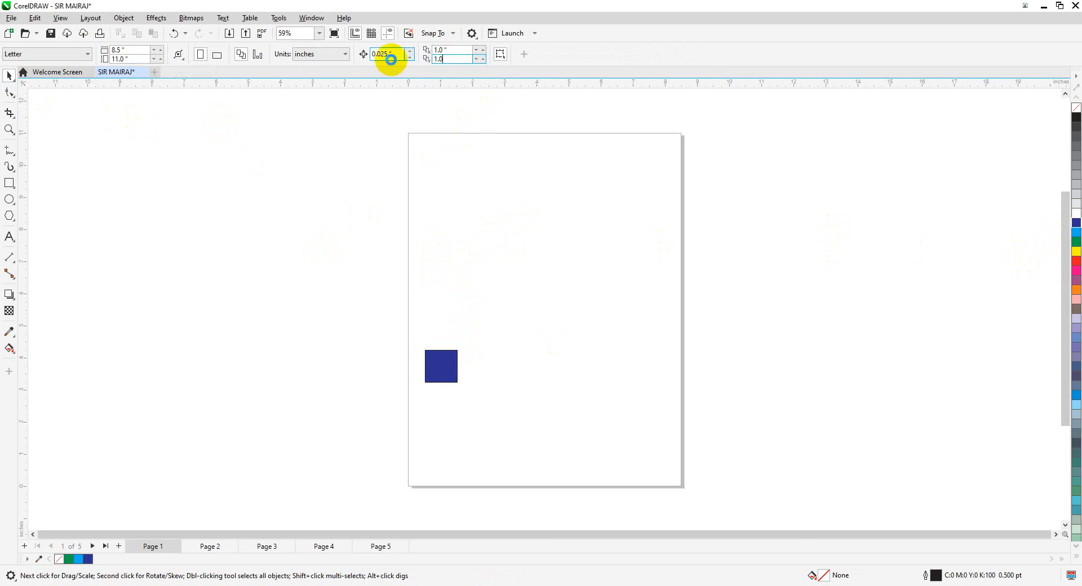
pyautogui.write('1.0')
pyautogui.click(391, 59)
# Duplicate the blue square five times at the 1.0 inch offset to form a diagonal staircase, and deselect the last copy
pyautogui.click(445, 374)
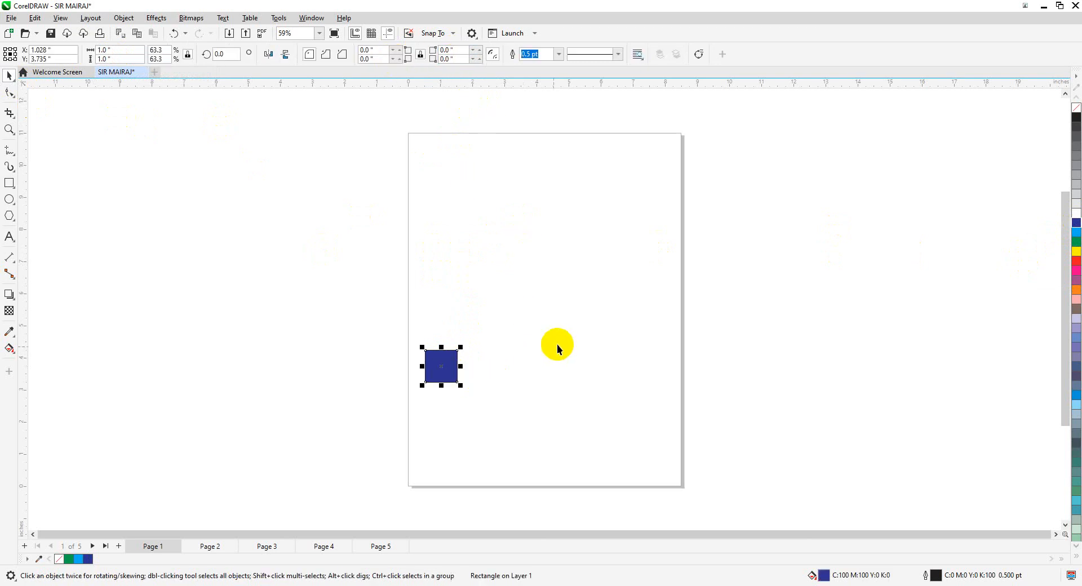
pyautogui.hotkey('ctrl', 'd')
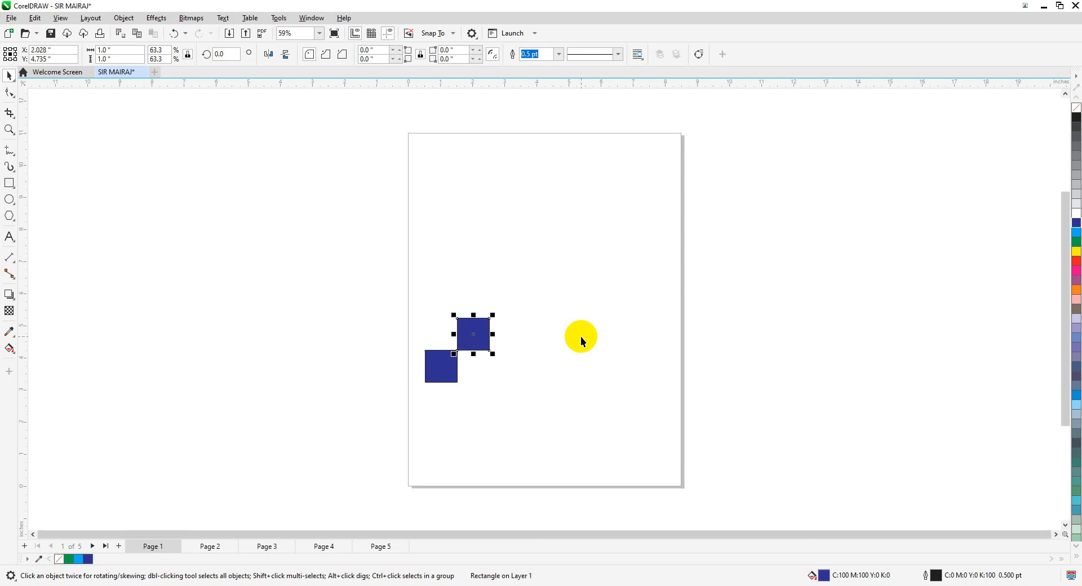
pyautogui.hotkey('ctrl', 'd')
pyautogui.hotkey('ctrl', 'd')
pyautogui.hotkey('ctrl', 'd')
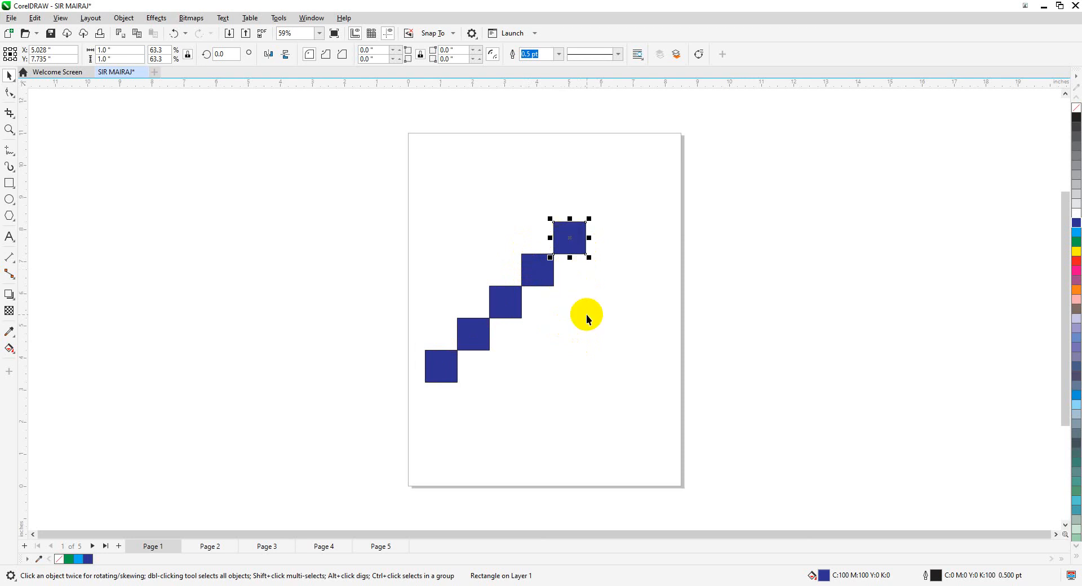
pyautogui.hotkey('ctrl', 'd')
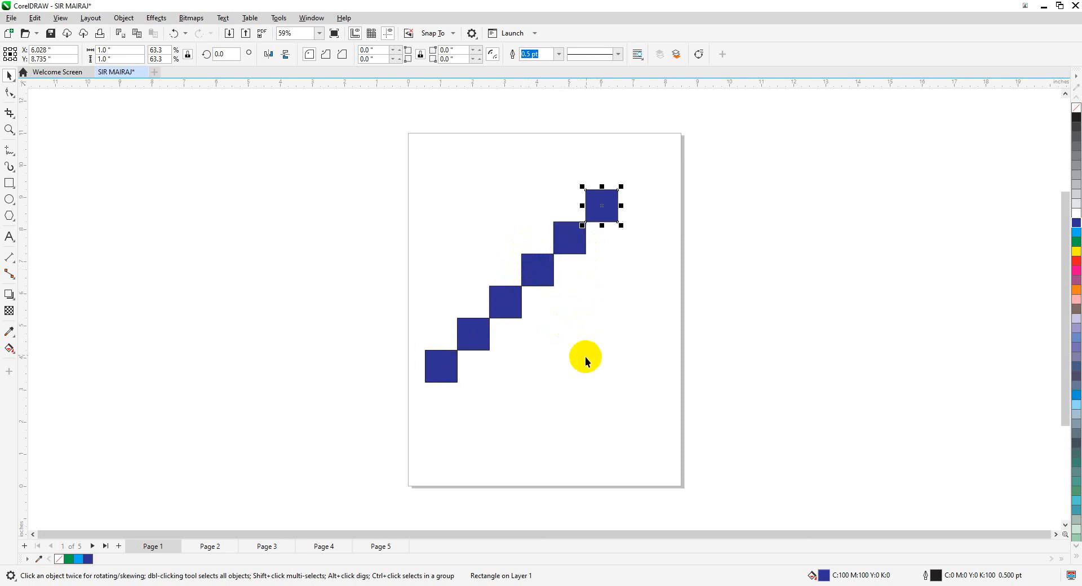
pyautogui.click(612, 347)
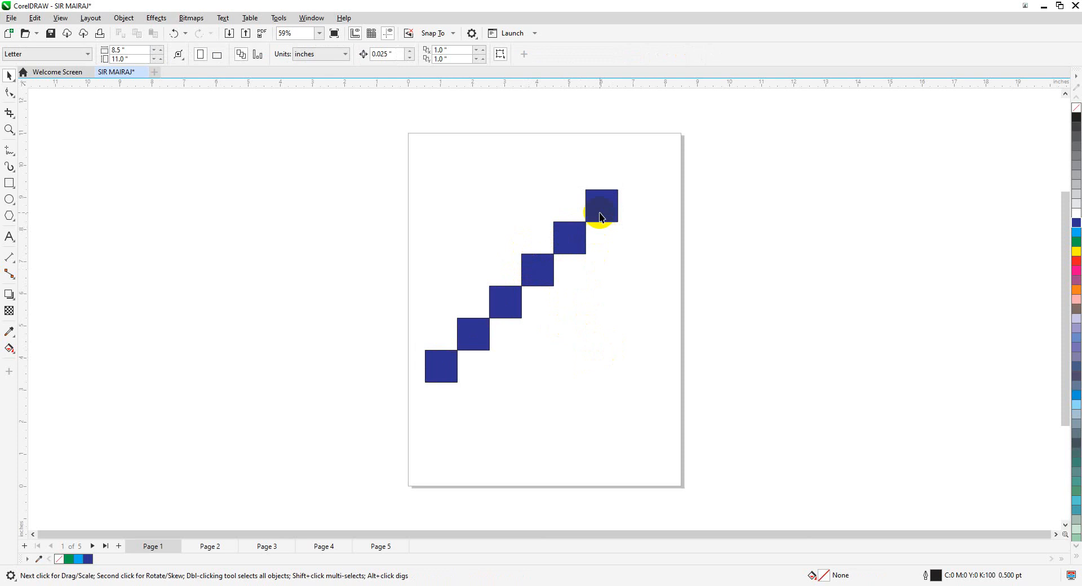
# With nothing selected, set the vertical duplicate distance to 0, keeping 1.0 inch horizontally
pyautogui.click(451, 364)
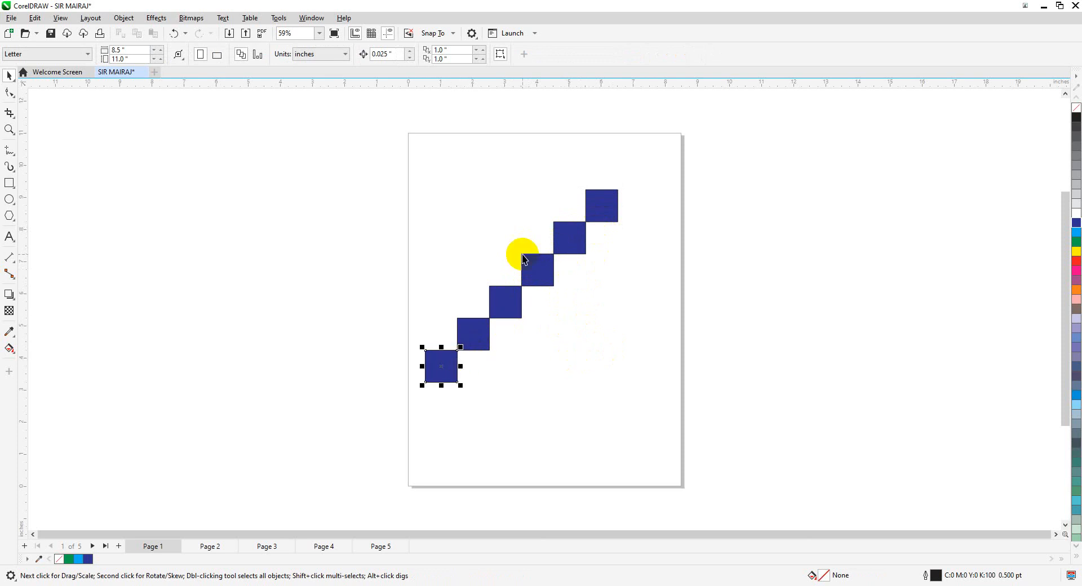
pyautogui.click(423, 174)
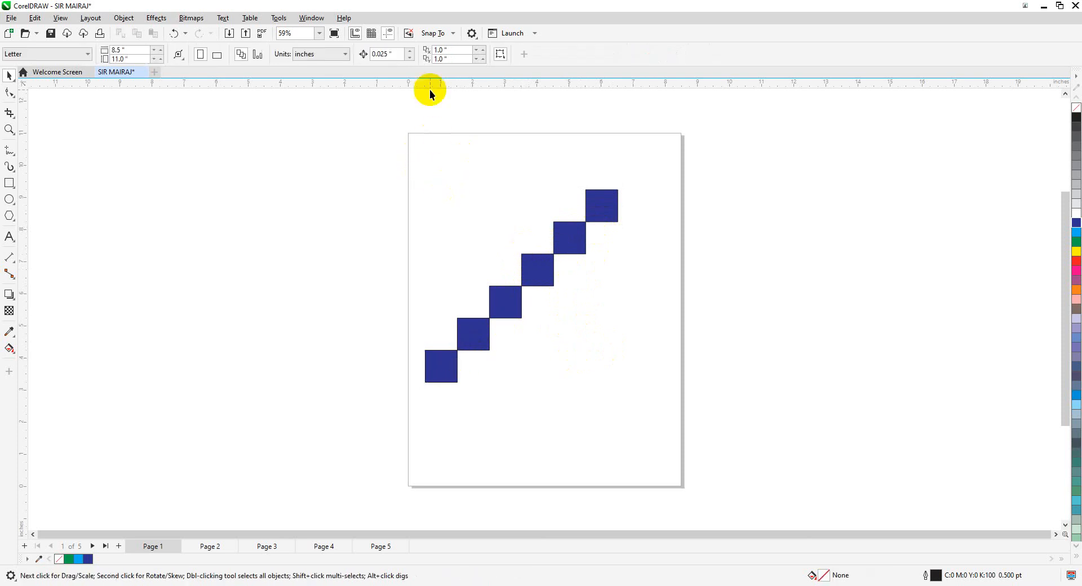
pyautogui.click(446, 59)
pyautogui.write('0')
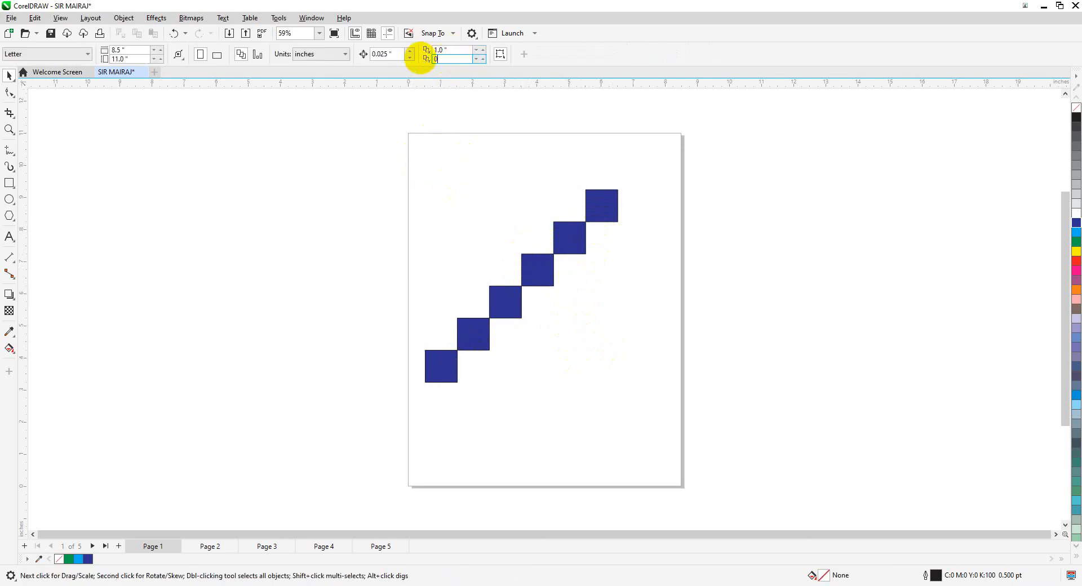
pyautogui.press('Return')
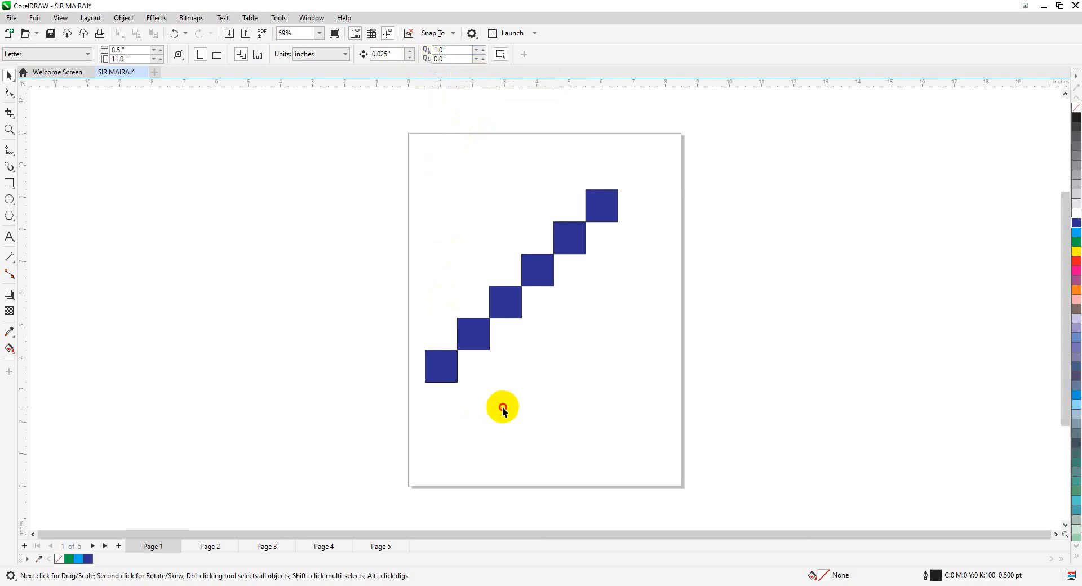
# Duplicate the lowest blue square four times at 1.0 inch horizontal spacing to form a row
pyautogui.click(435, 366)
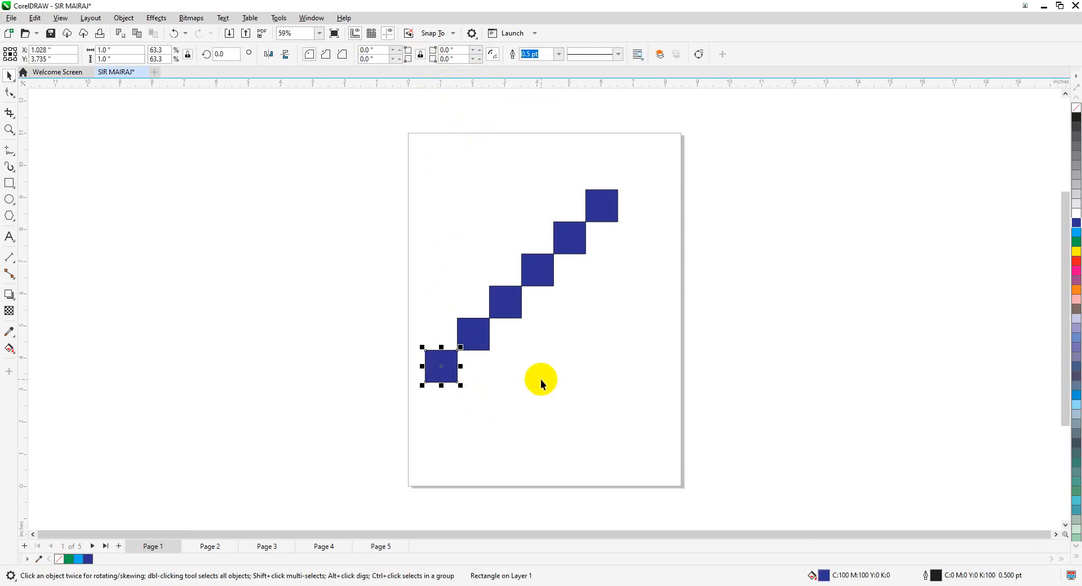
pyautogui.hotkey('ctrl', 'd')
pyautogui.hotkey('ctrl', 'd')
pyautogui.hotkey('ctrl', 'd')
pyautogui.hotkey('ctrl', 'd')
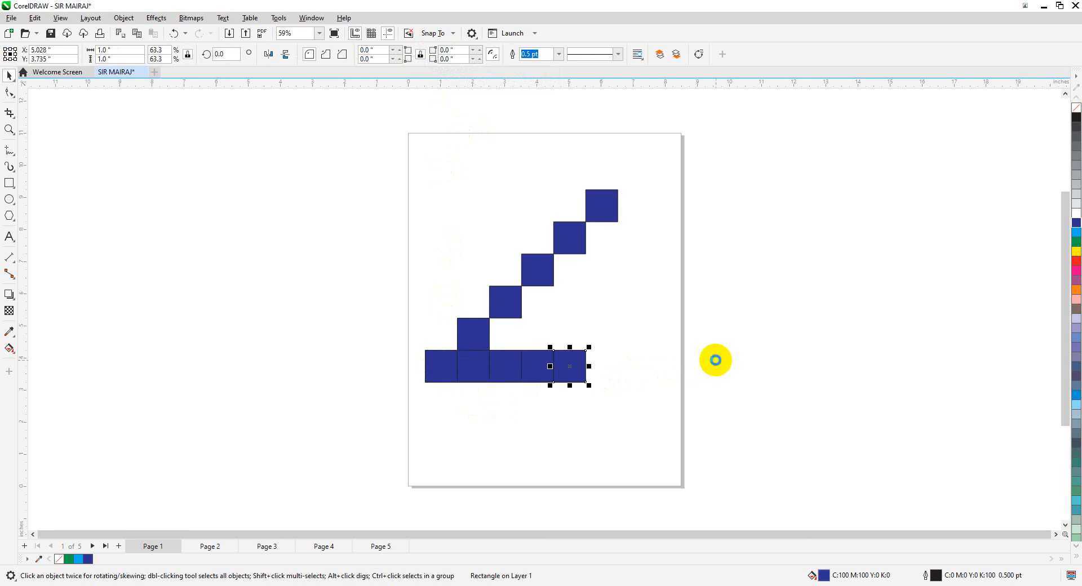
# Extend the row of blue squares with two more duplicates at 1.0 inch horizontal spacing, and deselect the last copy
pyautogui.hotkey('ctrl', 'd')
pyautogui.hotkey('ctrl', 'd')
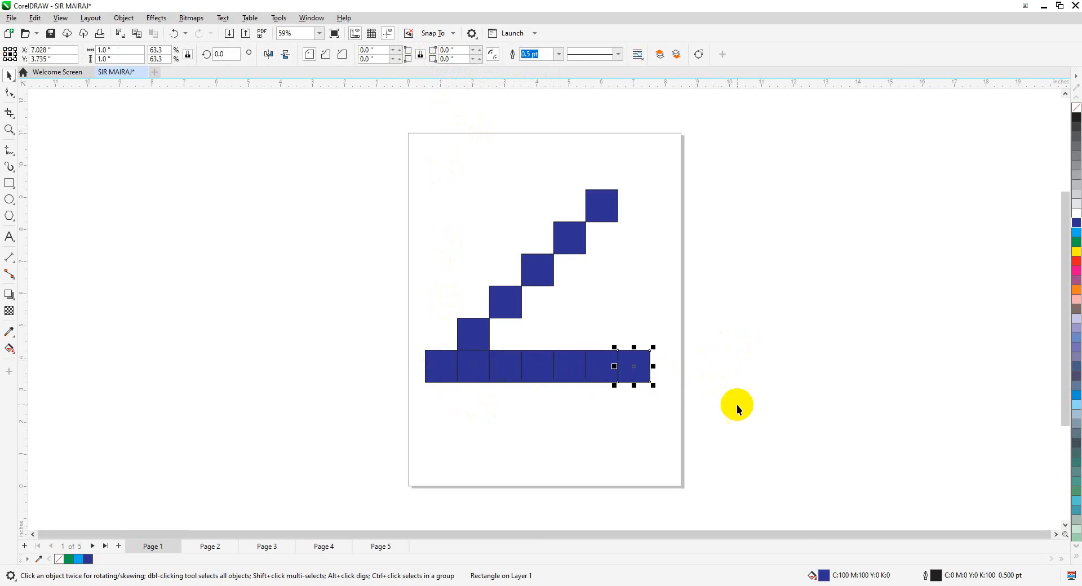
pyautogui.click(468, 230)
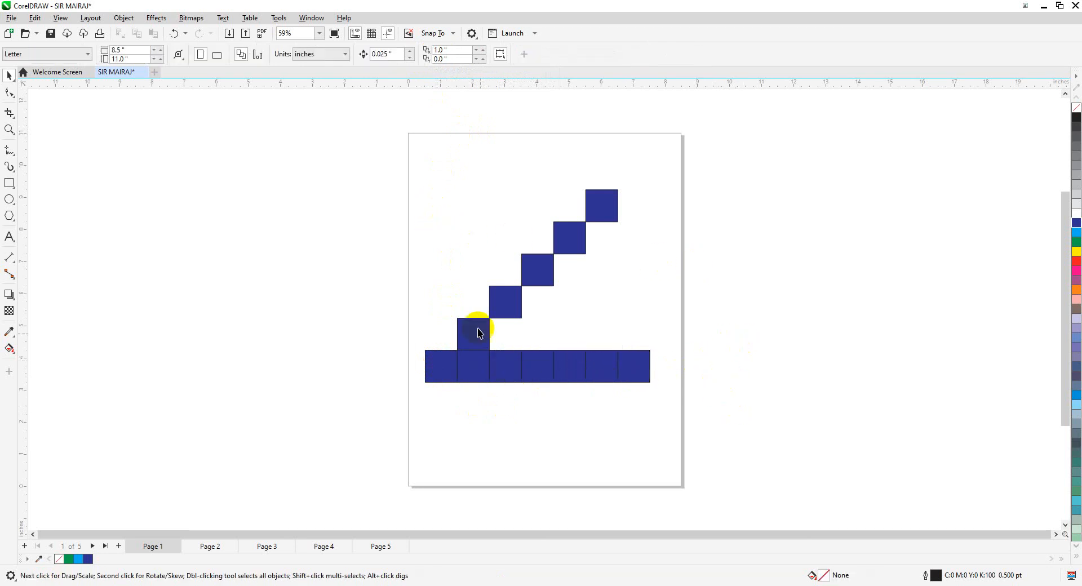
# Move the row's first square away, delete all the other squares, and place it near the page's lower-left corner at about X 1.01, Y 1.716 inches
pyautogui.moveTo(438, 367); pyautogui.dragTo(431, 464)
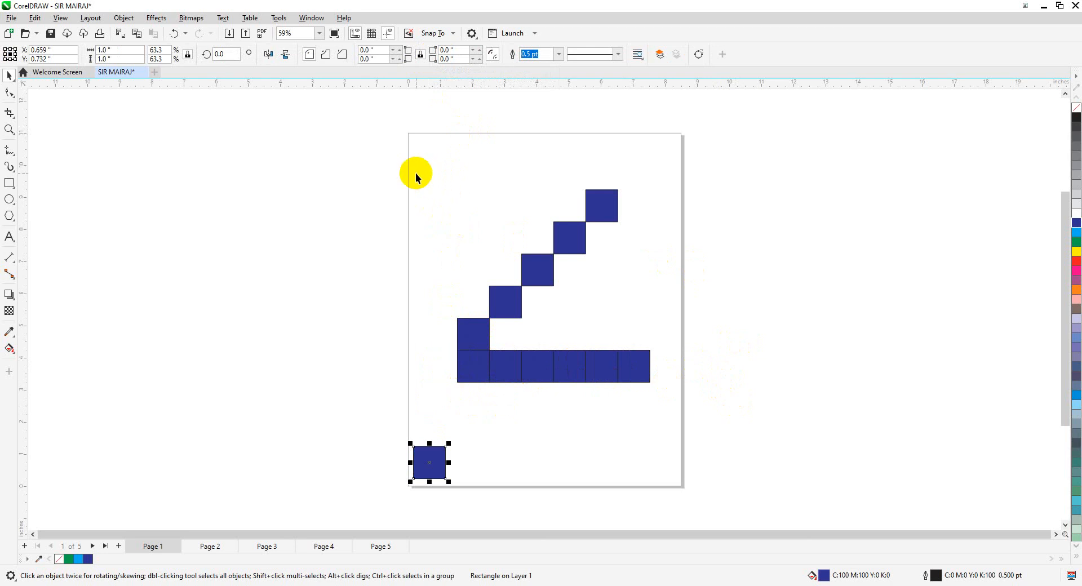
pyautogui.moveTo(415, 174); pyautogui.dragTo(688, 410)
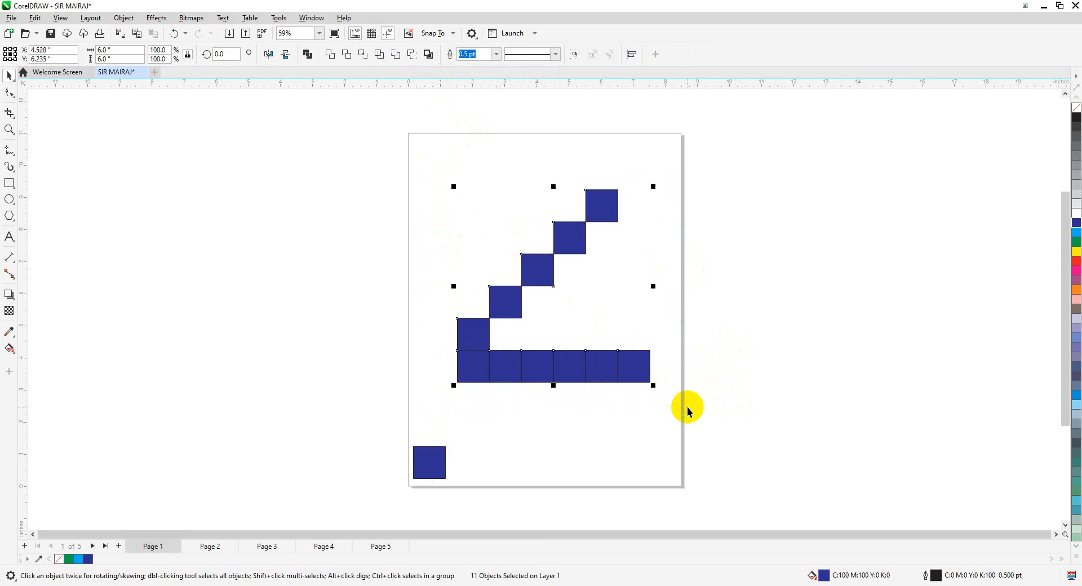
pyautogui.press('Delete')
pyautogui.moveTo(430, 459); pyautogui.dragTo(441, 428)
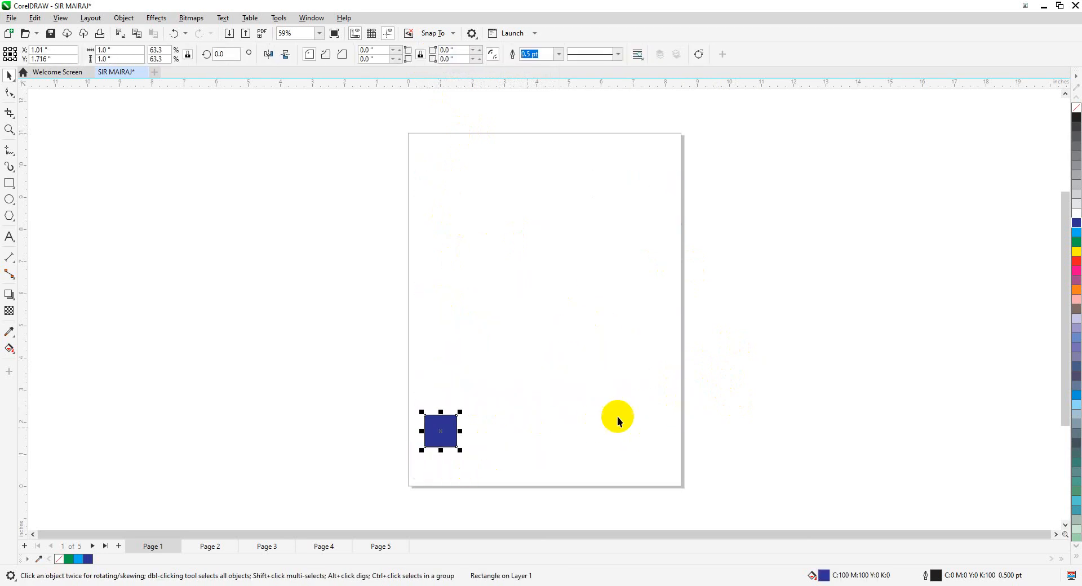
# Duplicate the remaining blue square six times at 1.0 inch horizontal spacing to form a row
pyautogui.hotkey('ctrl', 'd')
pyautogui.hotkey('ctrl', 'd')
pyautogui.hotkey('ctrl', 'd')
pyautogui.hotkey('ctrl', 'd')
pyautogui.hotkey('ctrl', 'd')
pyautogui.hotkey('ctrl', 'd')
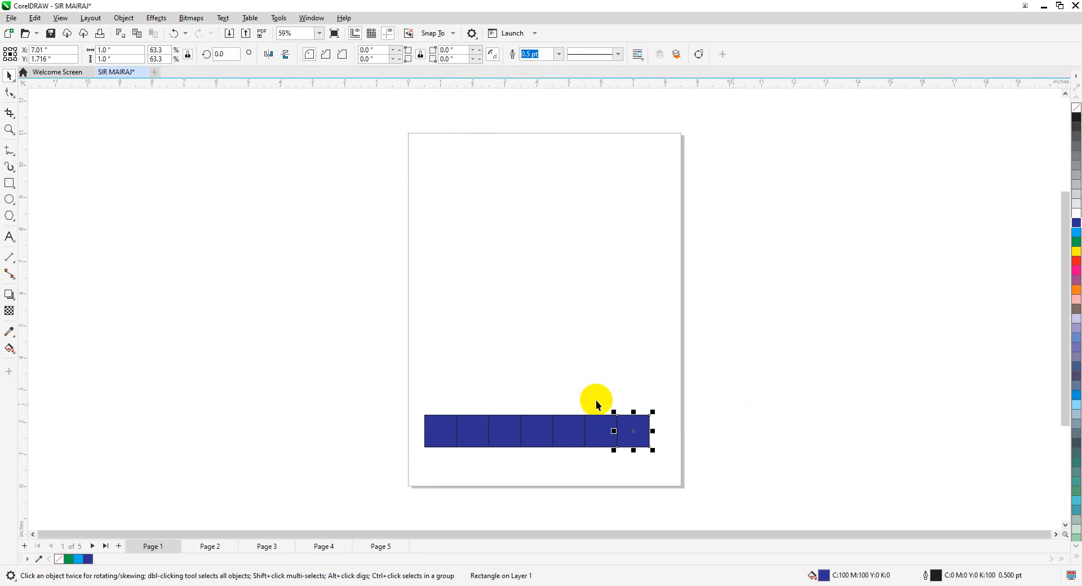
# With nothing selected, set the duplicate distance to 0 horizontally and 1.0 inch vertically
pyautogui.moveTo(420, 410); pyautogui.dragTo(464, 449)
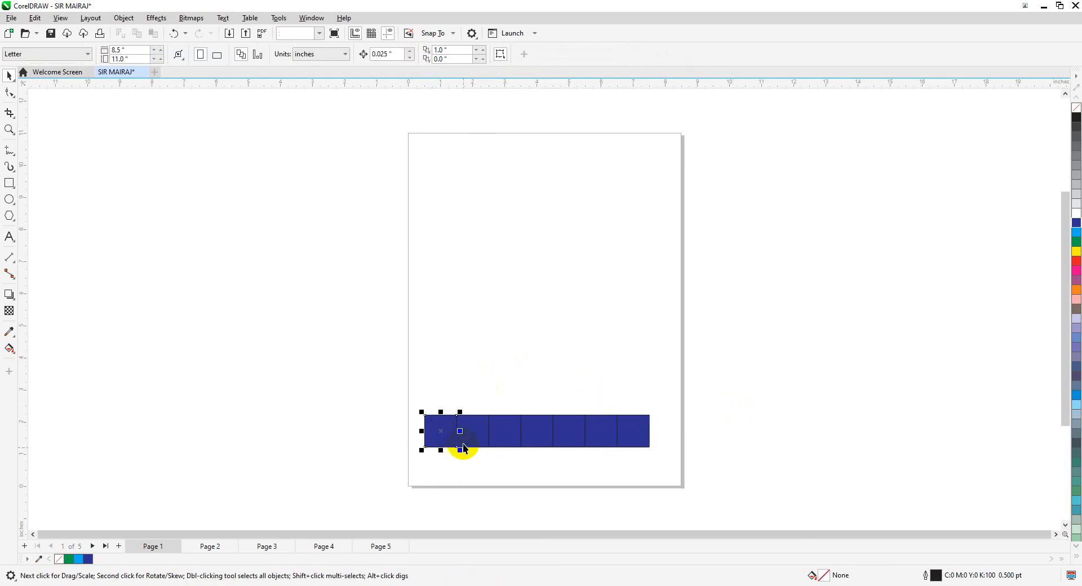
pyautogui.click(512, 329)
pyautogui.click(440, 51)
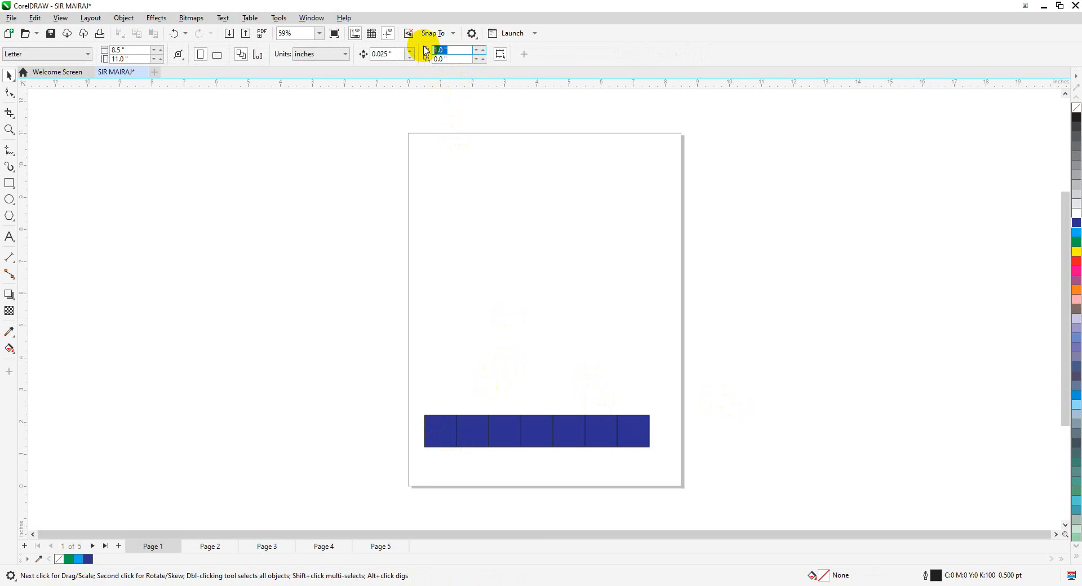
pyautogui.write('0')
pyautogui.press('Return')
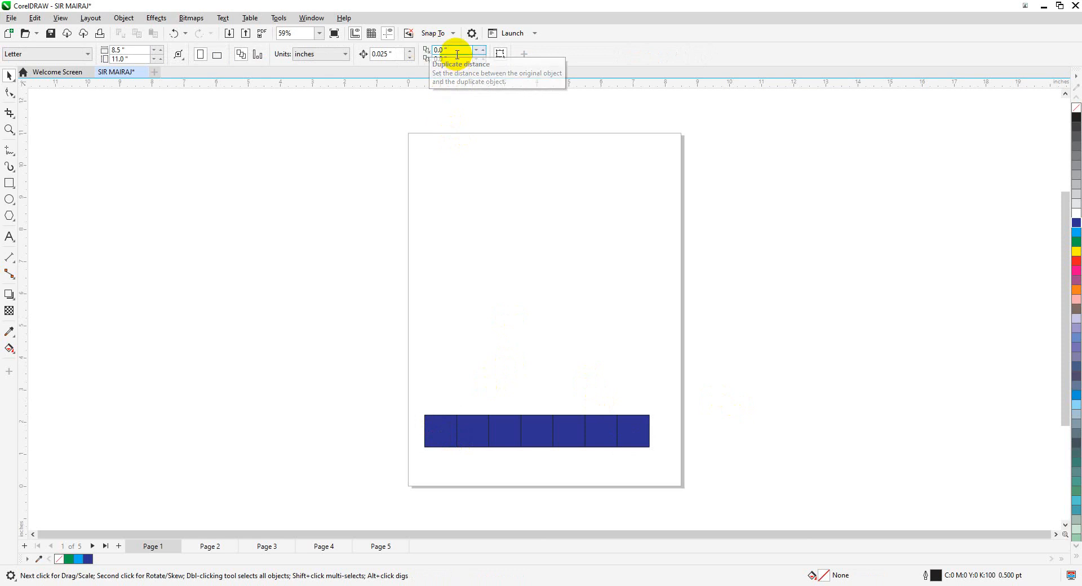
pyautogui.click(452, 59)
pyautogui.write('1.')
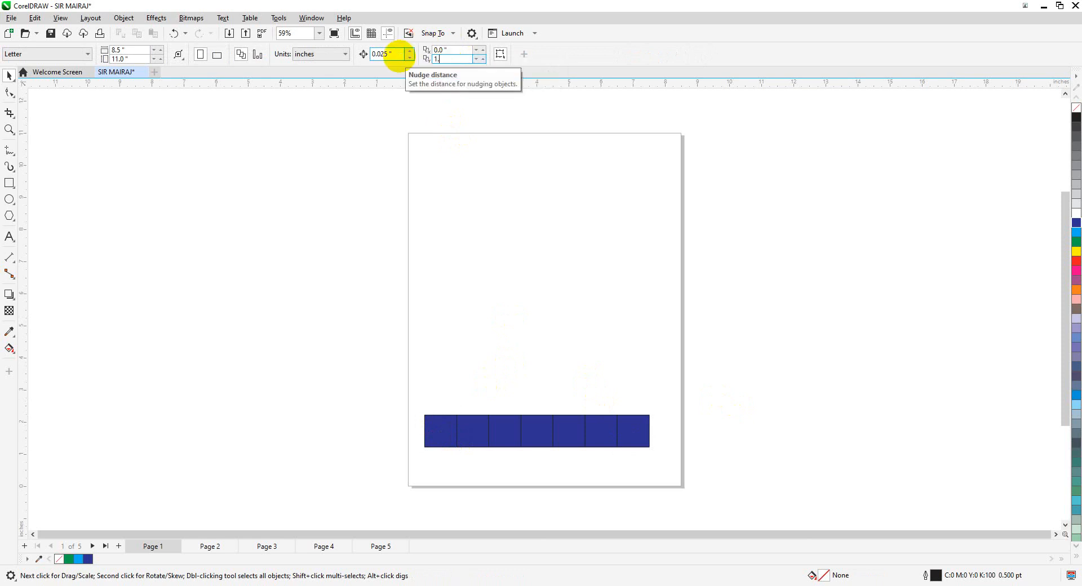
# Duplicate the row's first square upward eight times at 1.0 inch spacing to form a column, and deselect the last copy
pyautogui.click(447, 429)
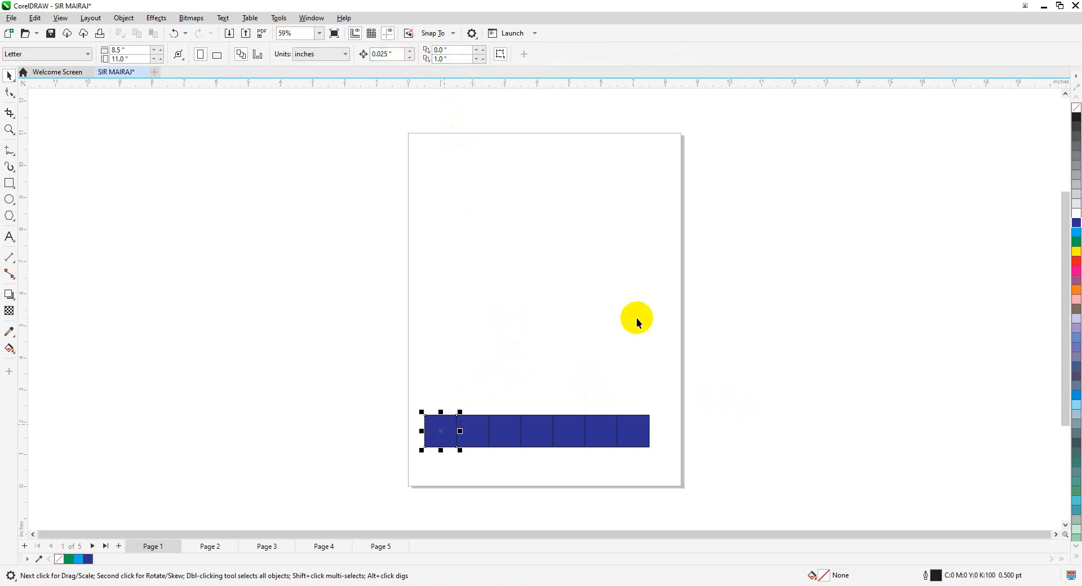
pyautogui.hotkey('ctrl', 'd')
pyautogui.hotkey('ctrl', 'd')
pyautogui.hotkey('ctrl', 'd')
pyautogui.hotkey('ctrl', 'd')
pyautogui.hotkey('ctrl', 'd')
pyautogui.hotkey('ctrl', 'd')
pyautogui.hotkey('ctrl', 'd')
pyautogui.hotkey('ctrl', 'd')
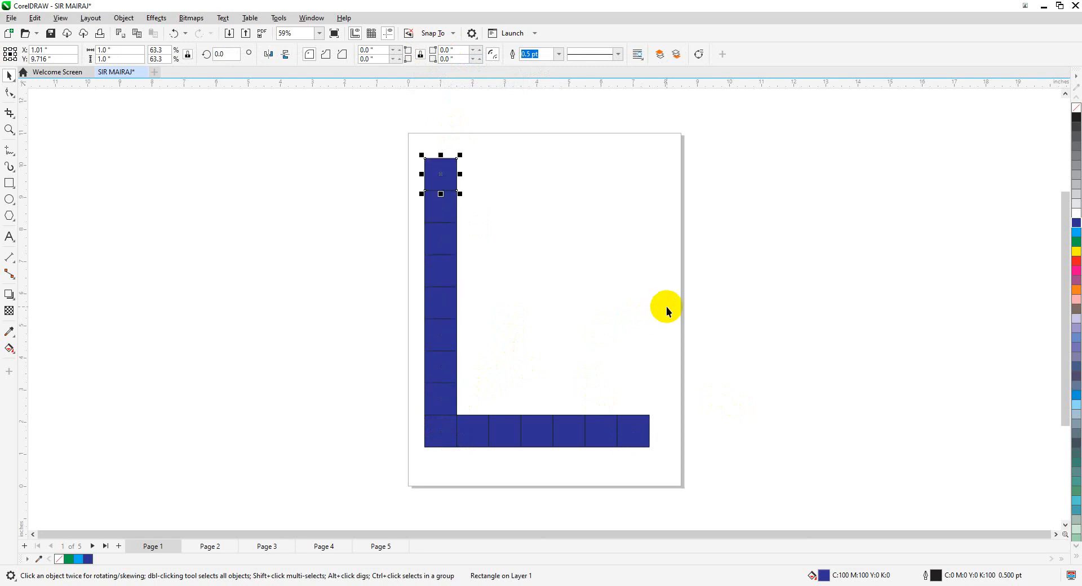
pyautogui.click(550, 276)
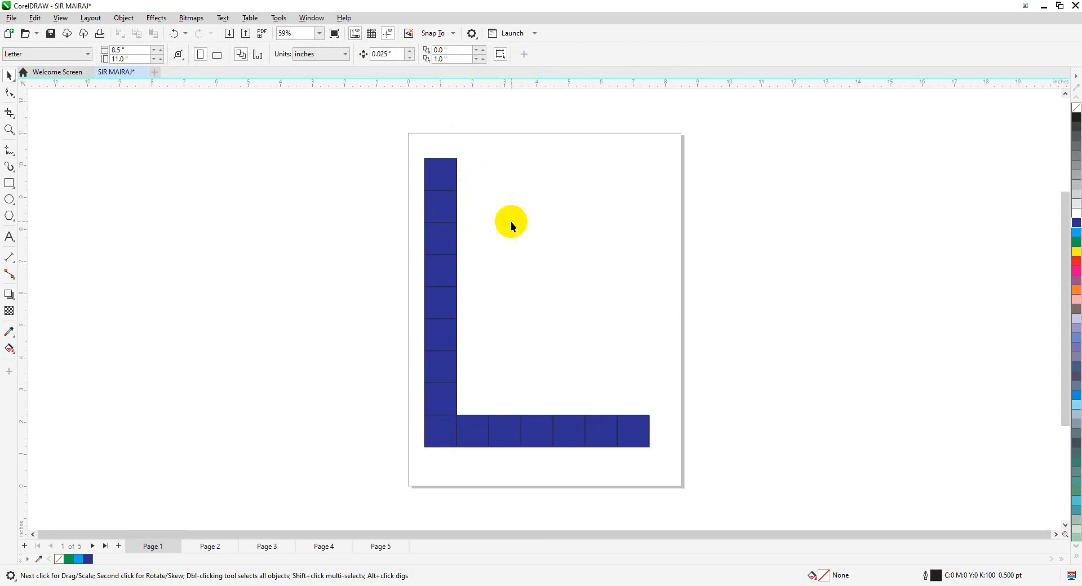
# Recolor every other square of the L shape light blue, four in the column and three in the row, and deselect them
pyautogui.click(451, 216)
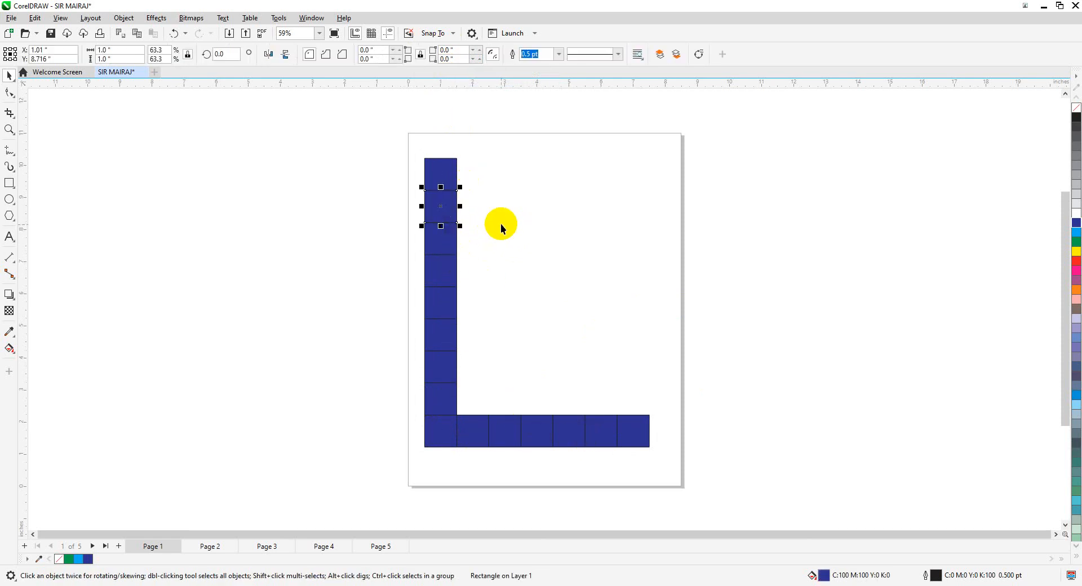
pyautogui.keyDown('shift'); pyautogui.click(447, 276); pyautogui.keyUp('shift')
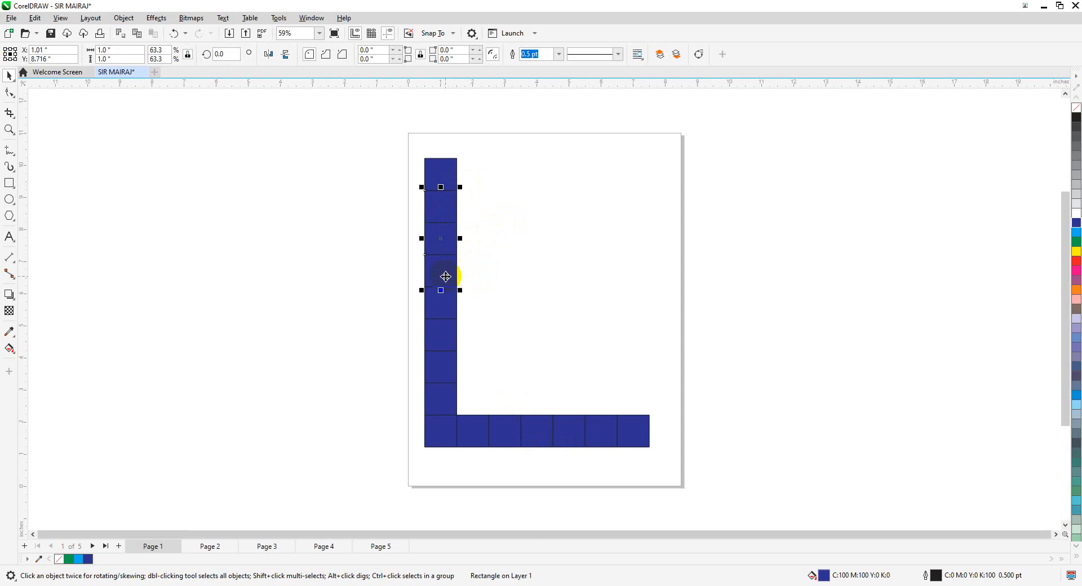
pyautogui.keyDown('shift'); pyautogui.click(444, 336); pyautogui.keyUp('shift')
pyautogui.keyDown('shift'); pyautogui.click(442, 395); pyautogui.keyUp('shift')
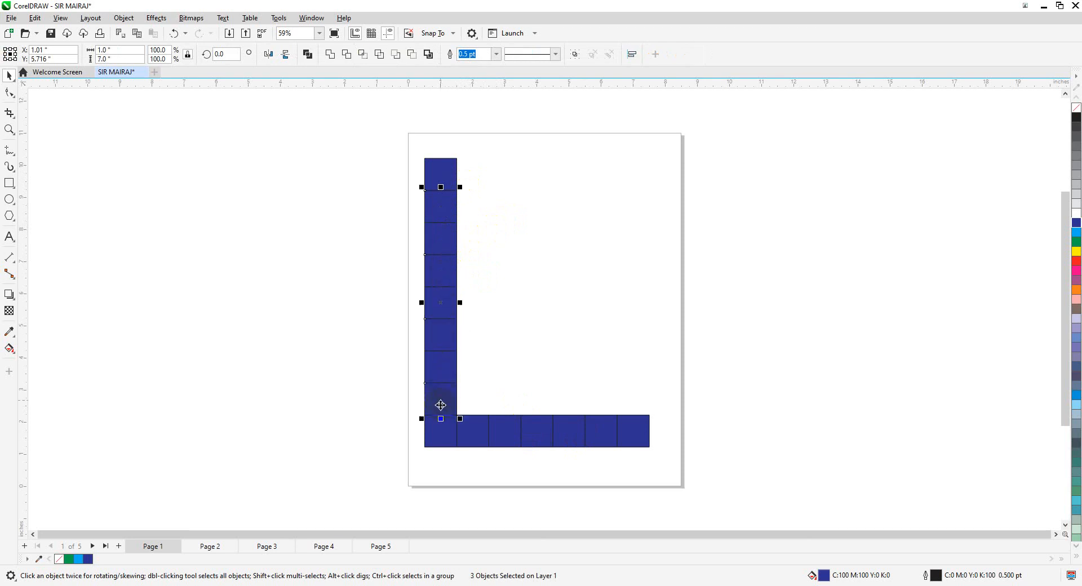
pyautogui.keyDown('shift'); pyautogui.click(469, 438); pyautogui.keyUp('shift')
pyautogui.keyDown('shift'); pyautogui.click(537, 444); pyautogui.keyUp('shift')
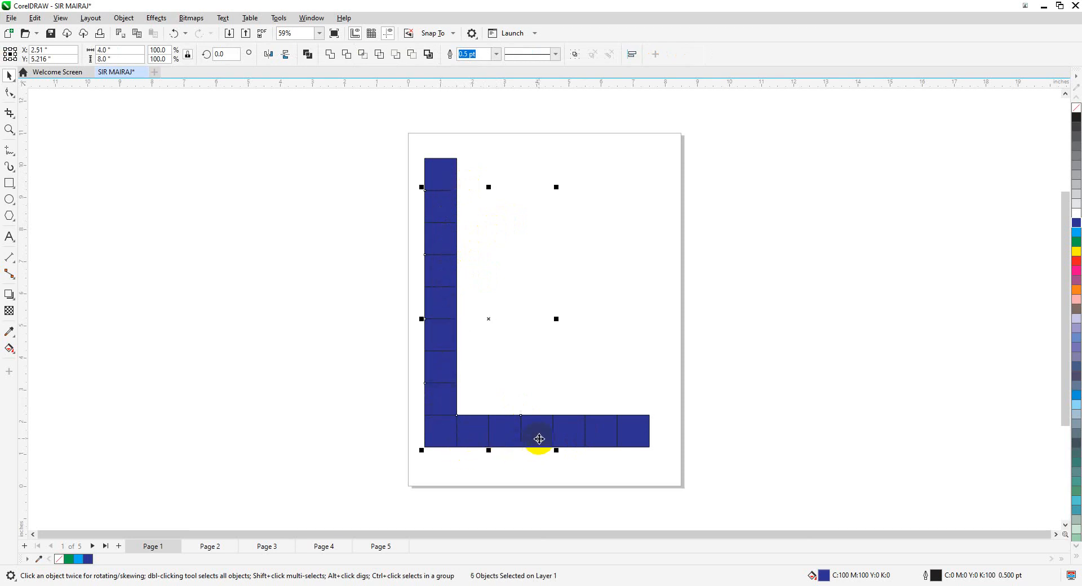
pyautogui.keyDown('shift'); pyautogui.click(605, 441); pyautogui.keyUp('shift')
pyautogui.click(1077, 231)
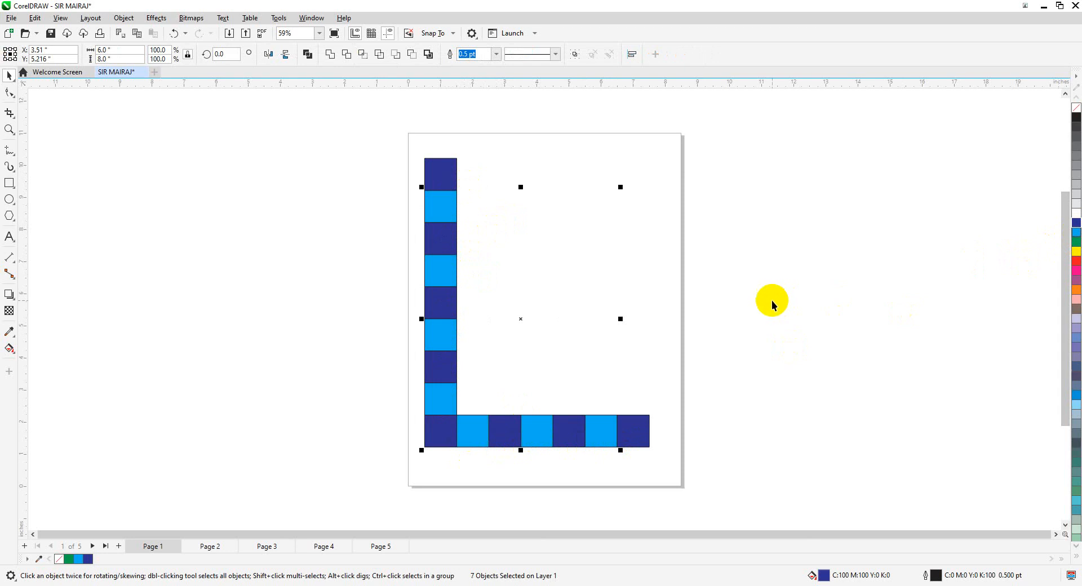
pyautogui.click(772, 305)
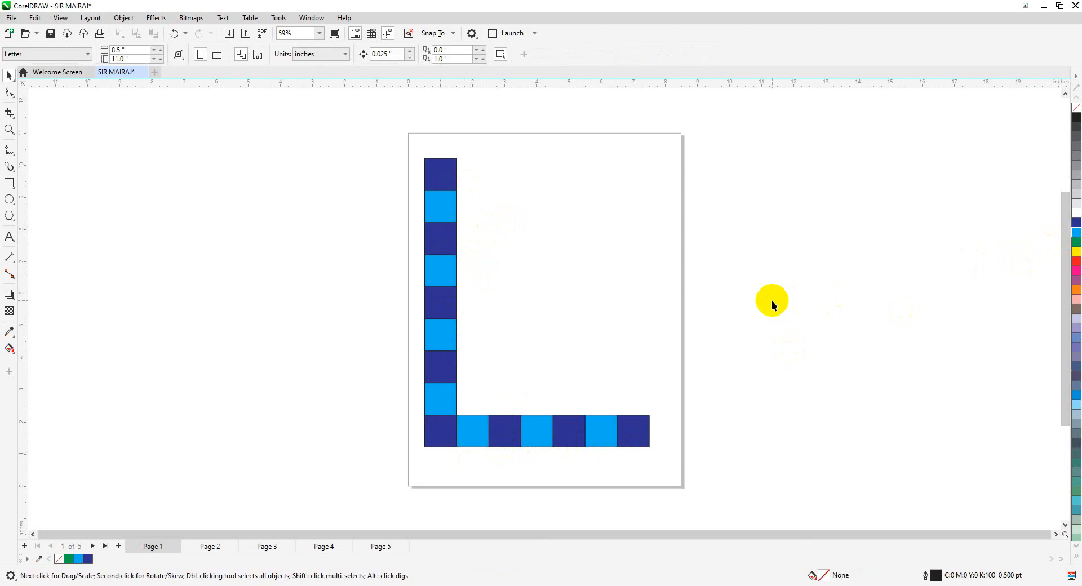
# Delete all squares except the dark blue corner one, and move that square to about X 0.817, Y 1.216 inches
pyautogui.moveTo(395, 145); pyautogui.dragTo(669, 469)
pyautogui.press('Delete')
pyautogui.click(449, 408)
pyautogui.press('Delete')
pyautogui.press('Delete')
pyautogui.click(487, 440)
pyautogui.press('Delete')
pyautogui.moveTo(451, 432); pyautogui.dragTo(445, 449)
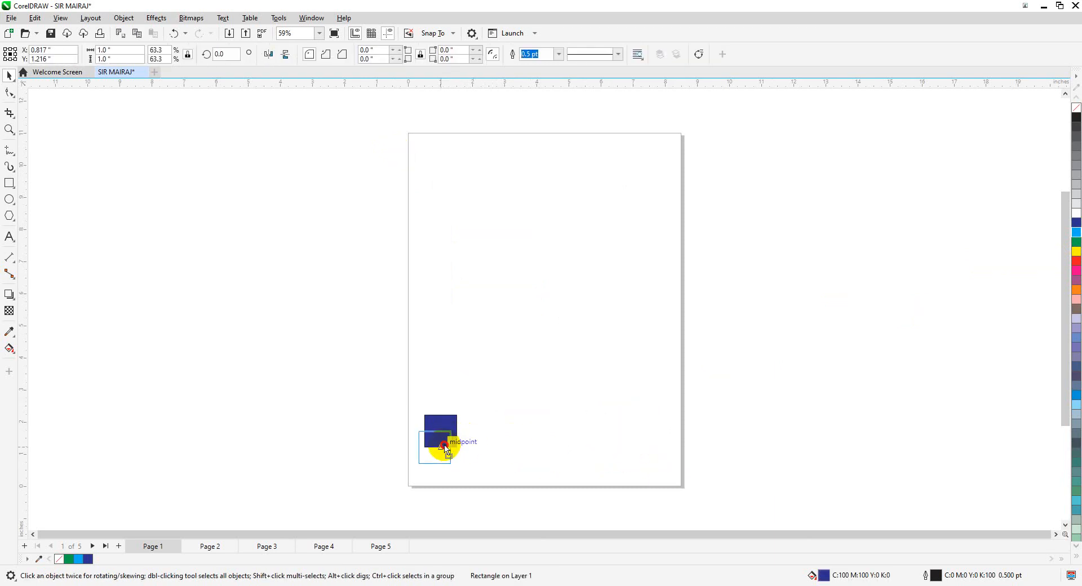
# With nothing selected, set the duplicate distance to 1.0 inch horizontally and 0 vertically
pyautogui.click(491, 180)
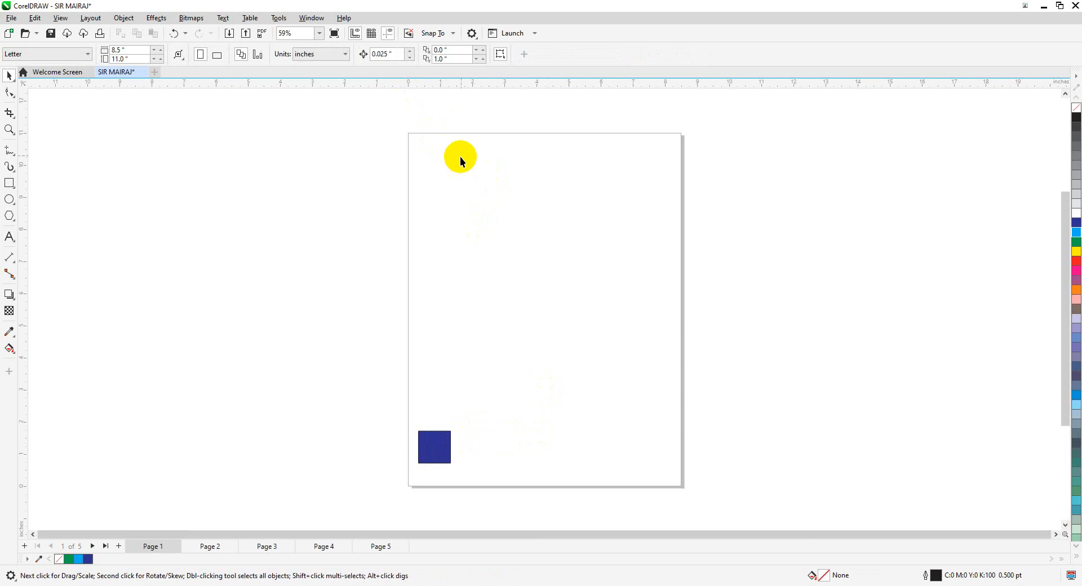
pyautogui.click(451, 49)
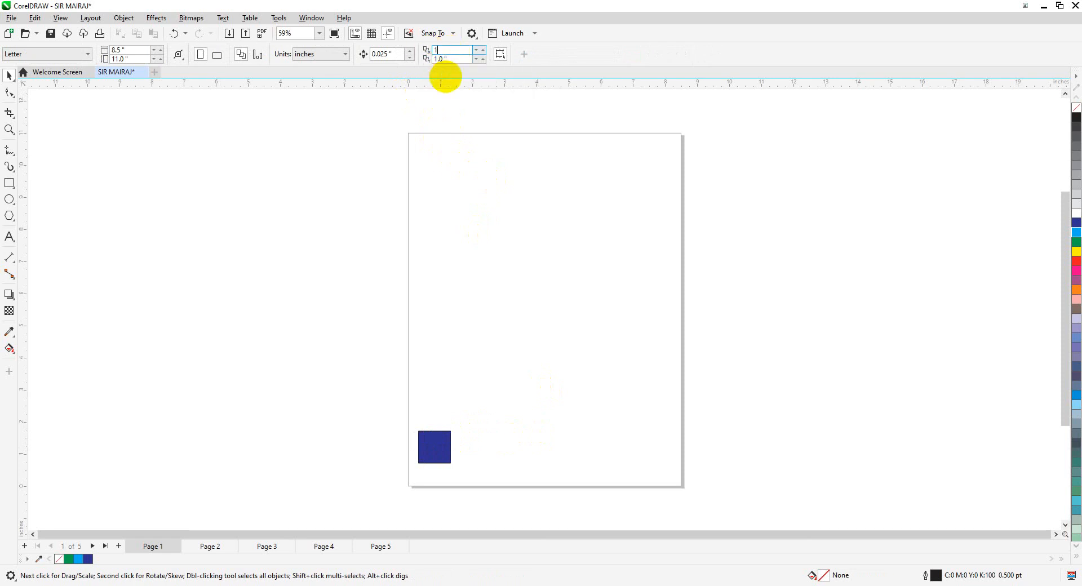
pyautogui.write('1.0')
pyautogui.press('Tab')
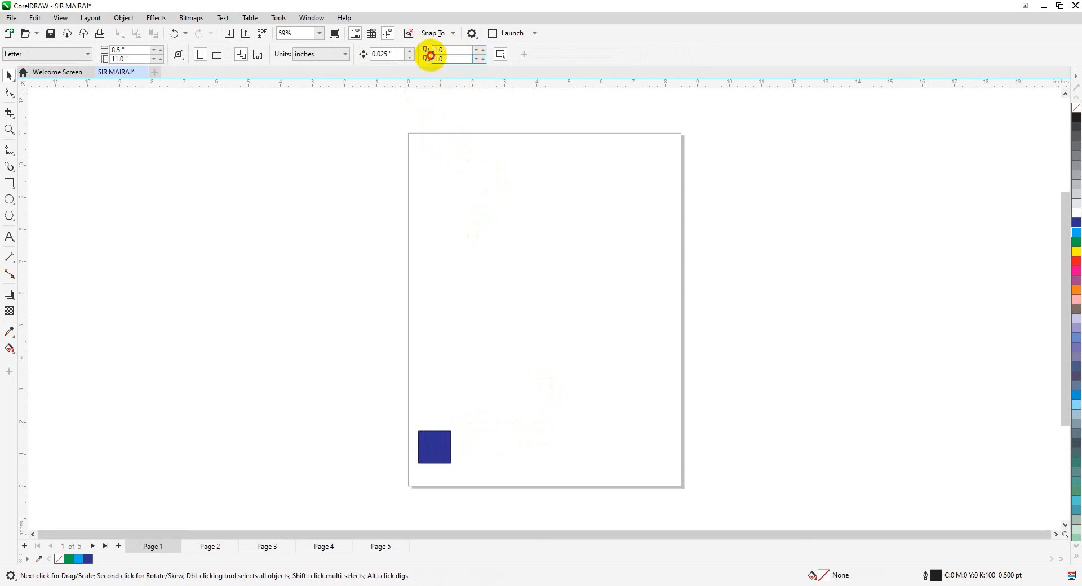
pyautogui.write('0')
pyautogui.press('Tab')
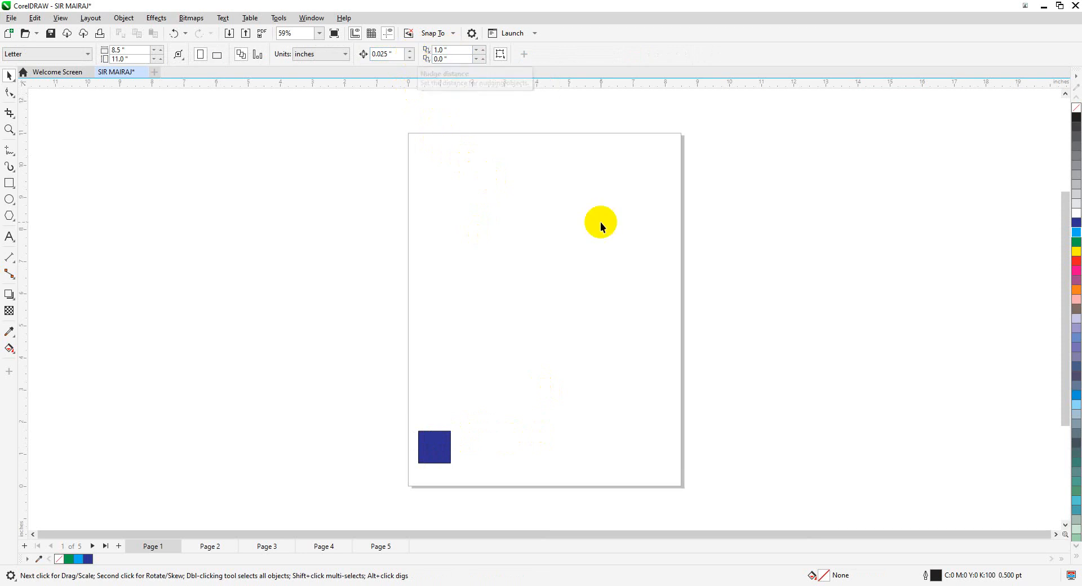
# Duplicate the corner square four times at 1.0 inch horizontal spacing to form a row of five
pyautogui.click(441, 441)
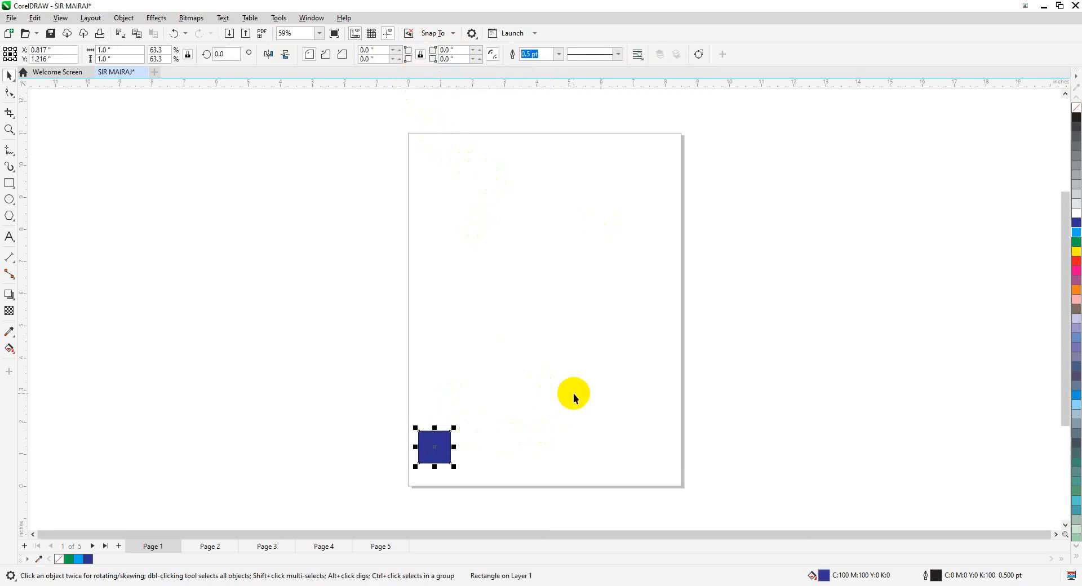
pyautogui.hotkey('ctrl', 'd')
pyautogui.hotkey('ctrl', 'd')
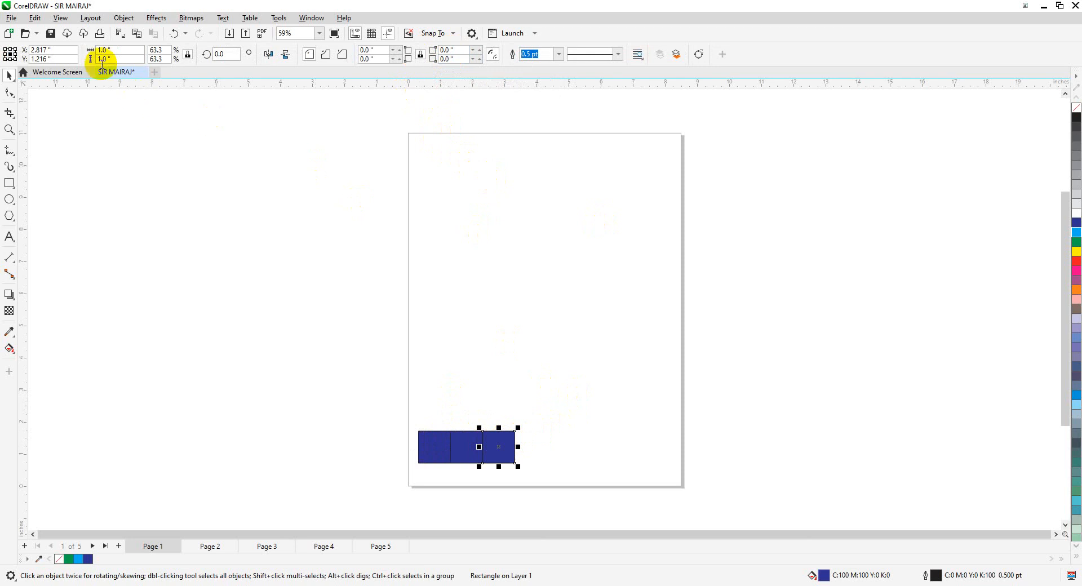
pyautogui.click(526, 248)
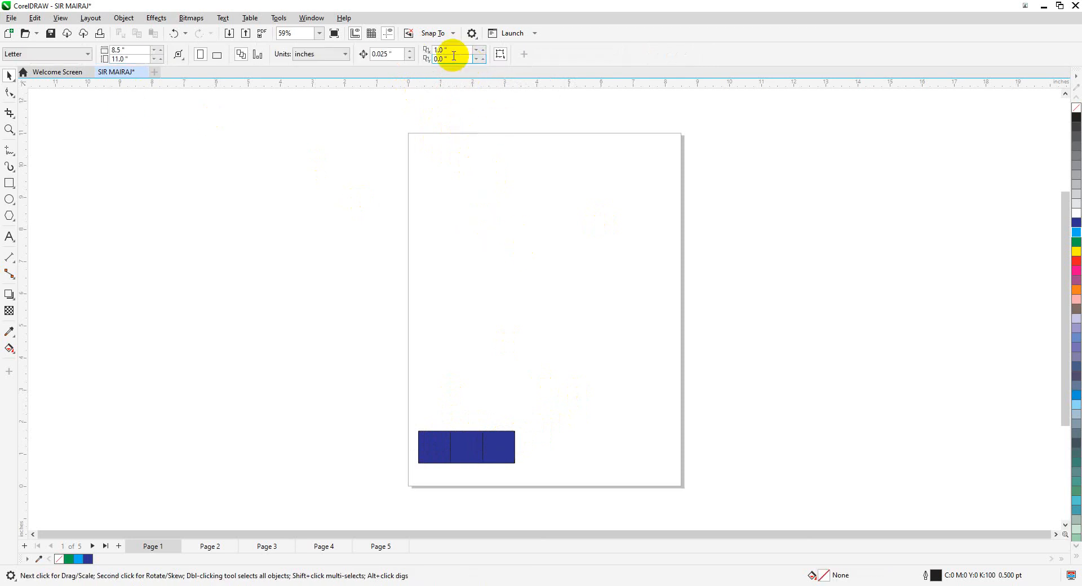
pyautogui.click(499, 459)
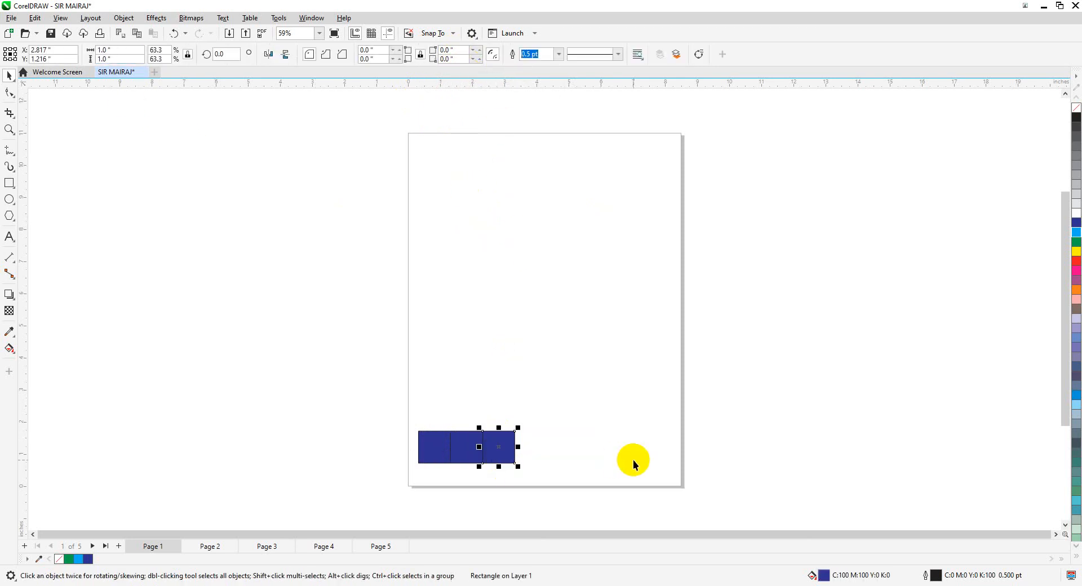
pyautogui.hotkey('ctrl', 'd')
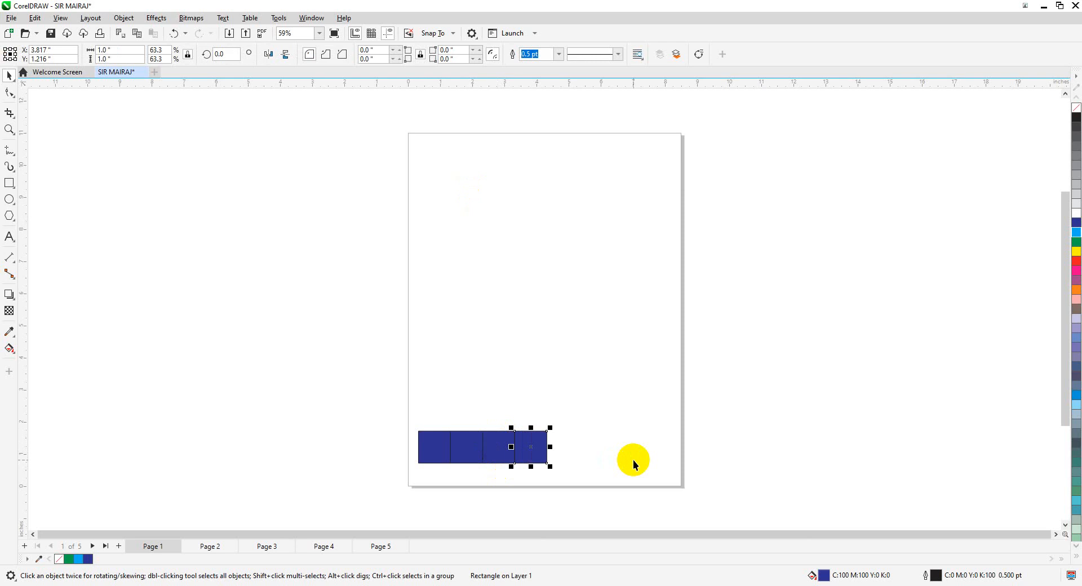
pyautogui.hotkey('ctrl', 'd')
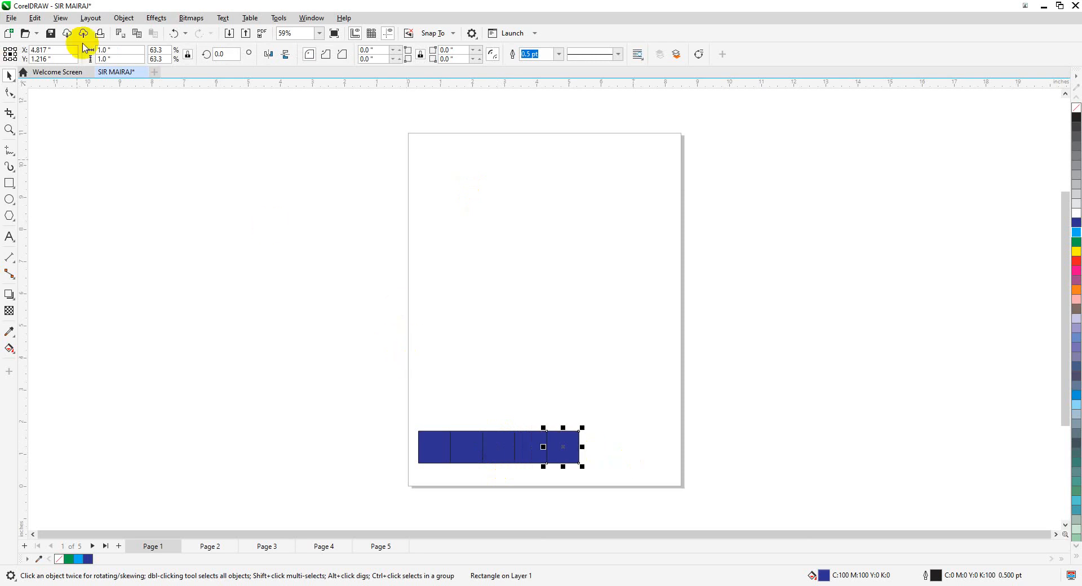
# Add three more duplicates to the end of the row so it spans the page width, and deselect the last copy
pyautogui.click(35, 18)
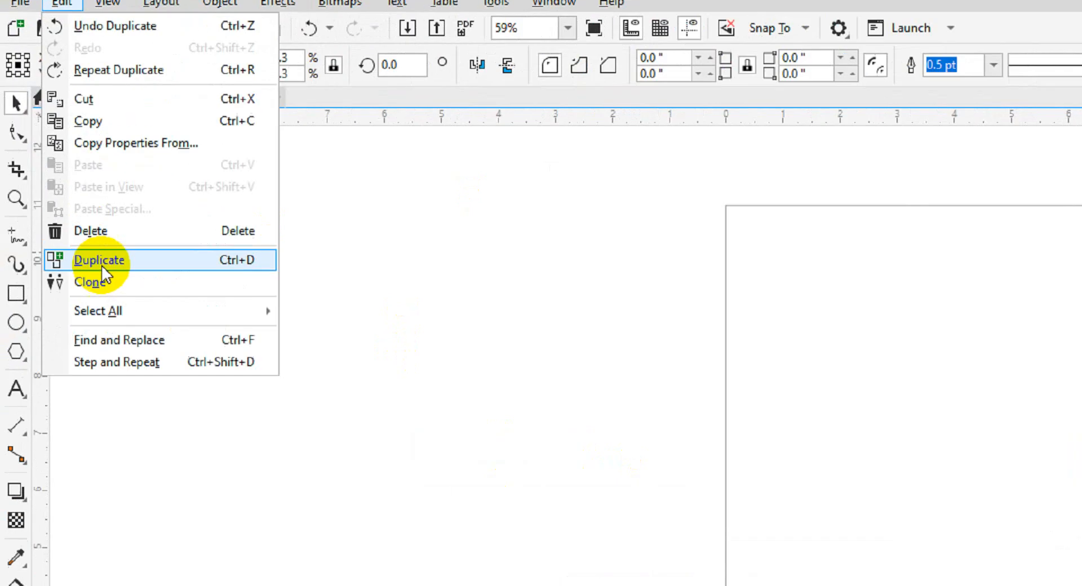
pyautogui.click(57, 165)
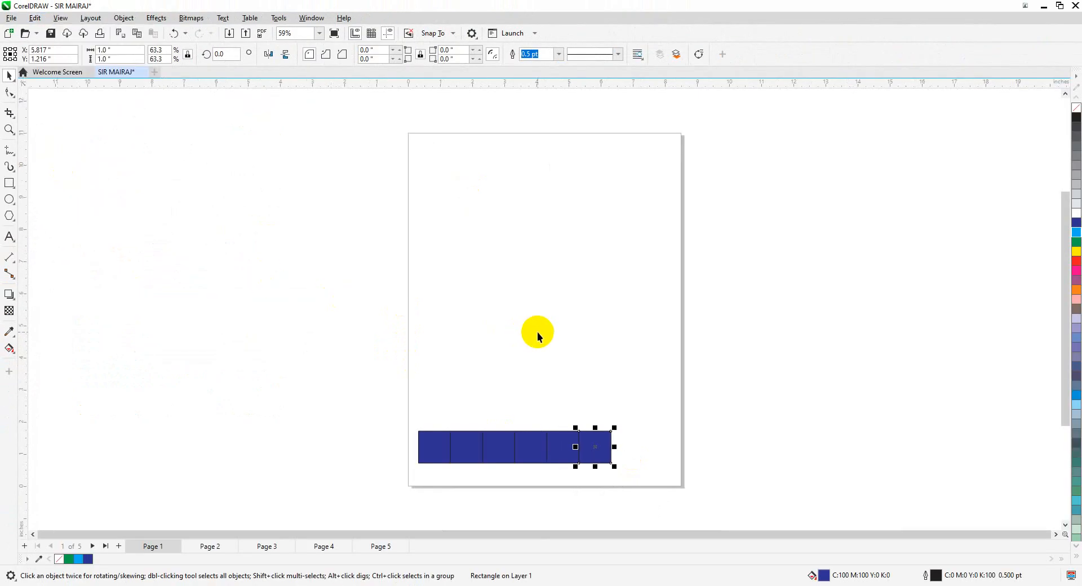
pyautogui.hotkey('ctrl', 'd')
pyautogui.hotkey('ctrl', 'd')
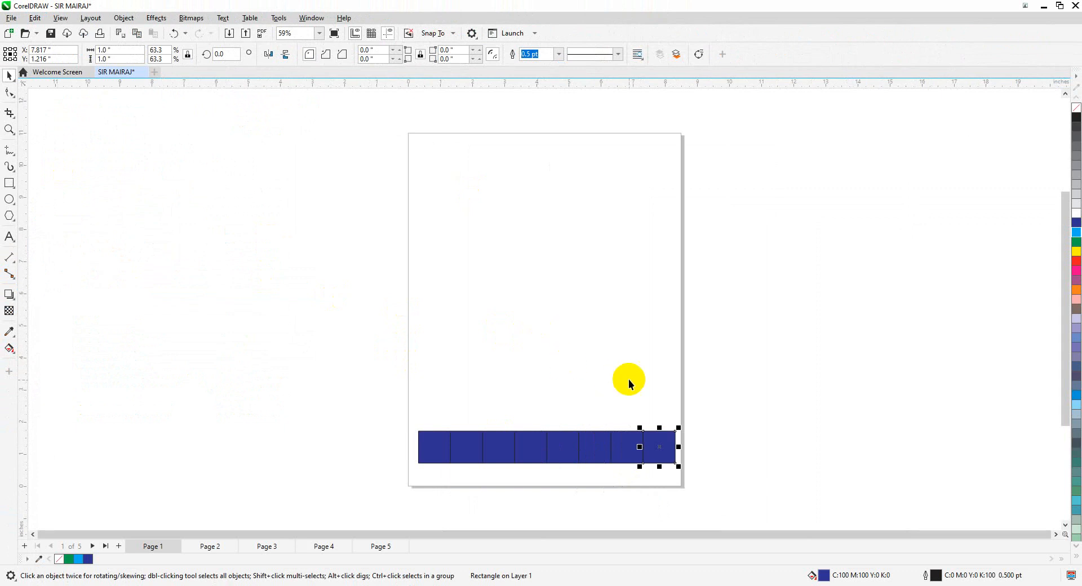
pyautogui.press('Escape')
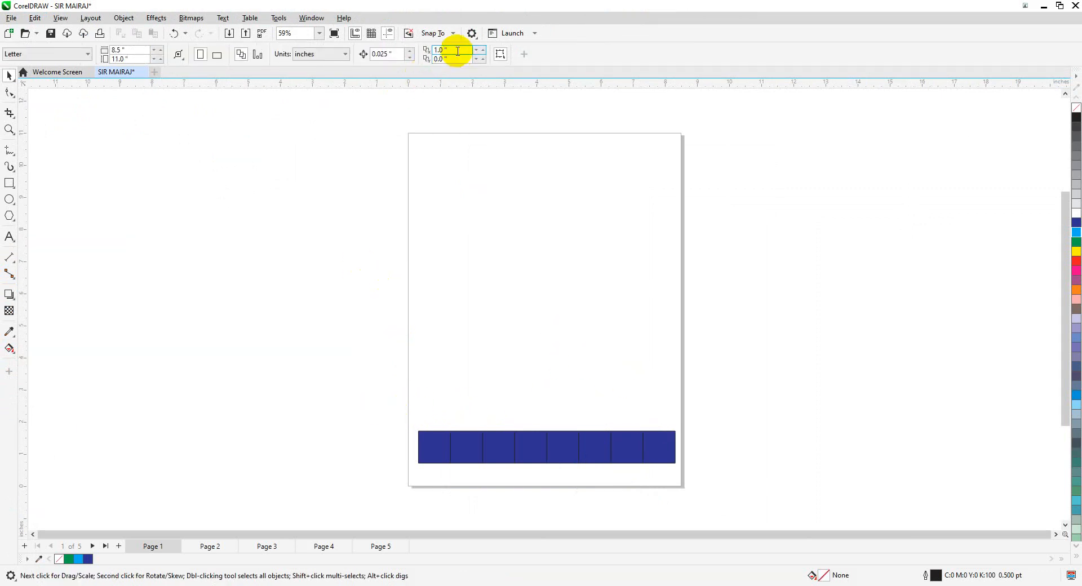
# Set the duplicate distance to 0 horizontally and 1.0 inch vertically
pyautogui.moveTo(458, 51); pyautogui.dragTo(403, 58)
pyautogui.press('Return')
pyautogui.write('1.')
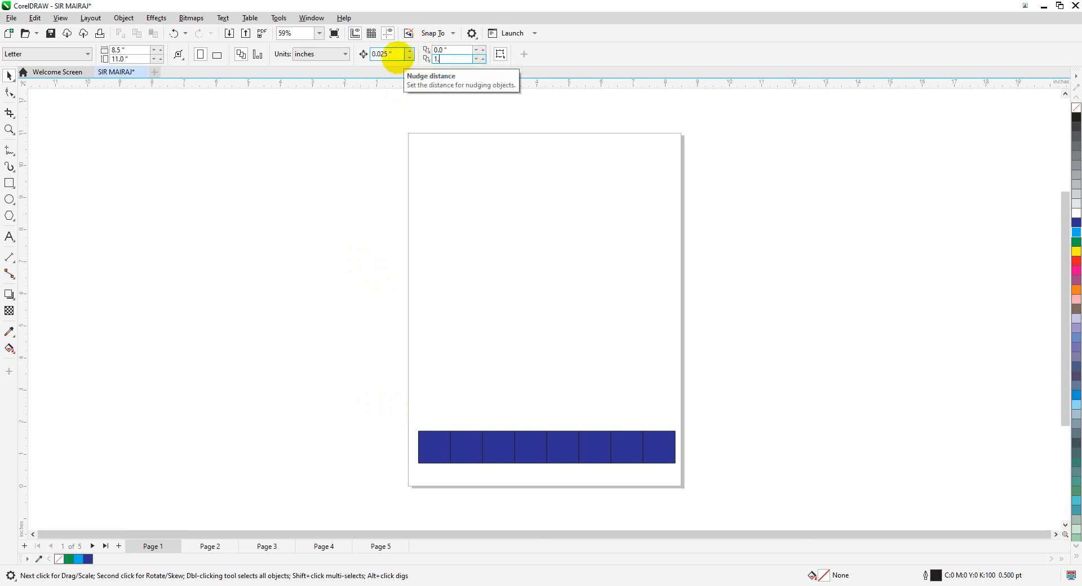
pyautogui.write('0')
pyautogui.press('Return')
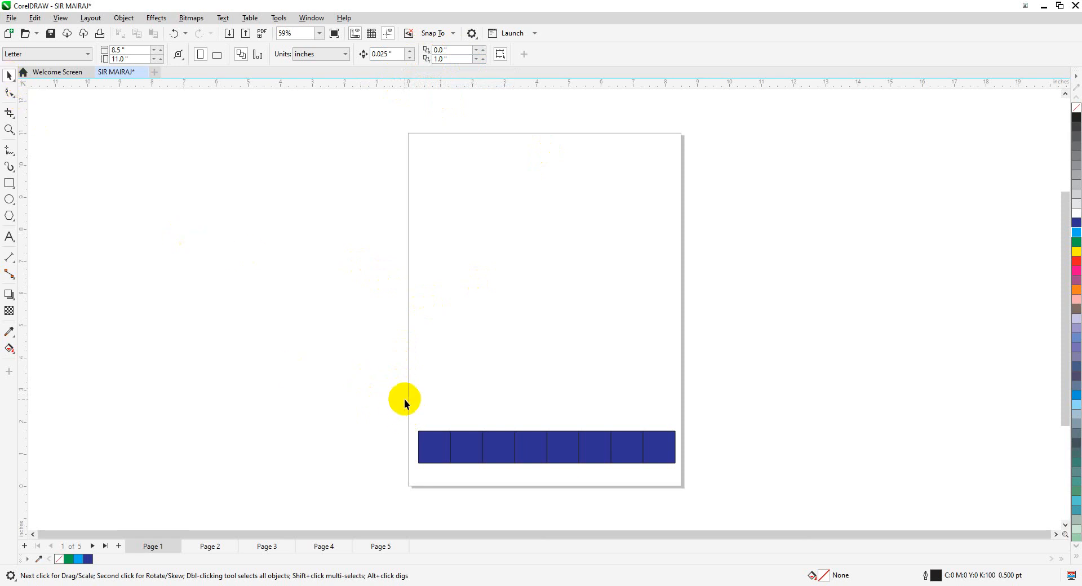
# Select the whole row of eight squares and duplicate it upward eight times at 1.0 inch spacing
pyautogui.moveTo(404, 399); pyautogui.dragTo(722, 492)
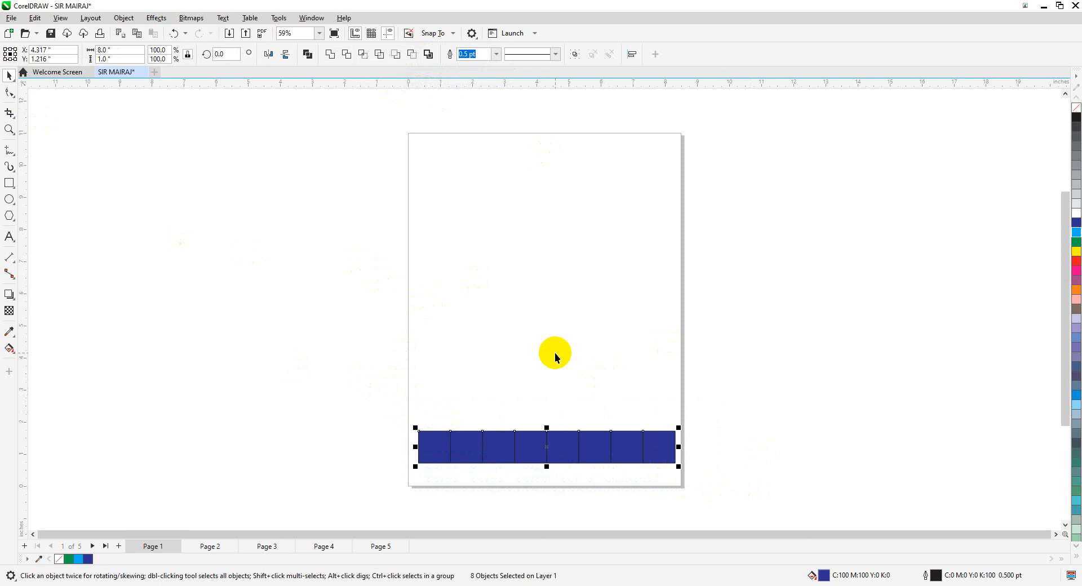
pyautogui.hotkey('ctrl', 'd')
pyautogui.hotkey('ctrl', 'd')
pyautogui.hotkey('ctrl', 'd')
pyautogui.hotkey('ctrl', 'd')
pyautogui.hotkey('ctrl', 'd')
pyautogui.hotkey('ctrl', 'd')
pyautogui.hotkey('ctrl', 'd')
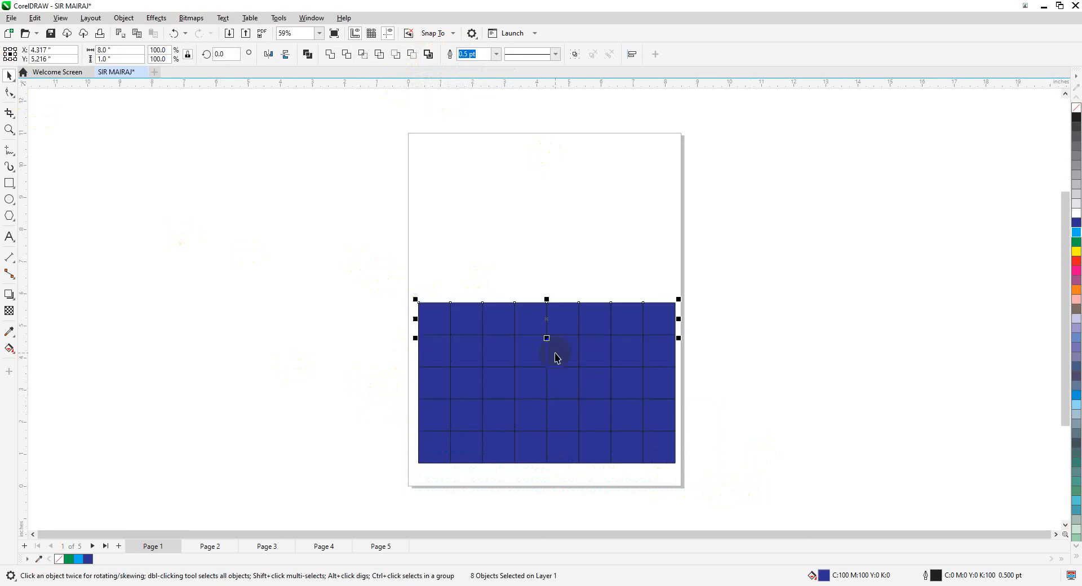
pyautogui.hotkey('ctrl', 'd')
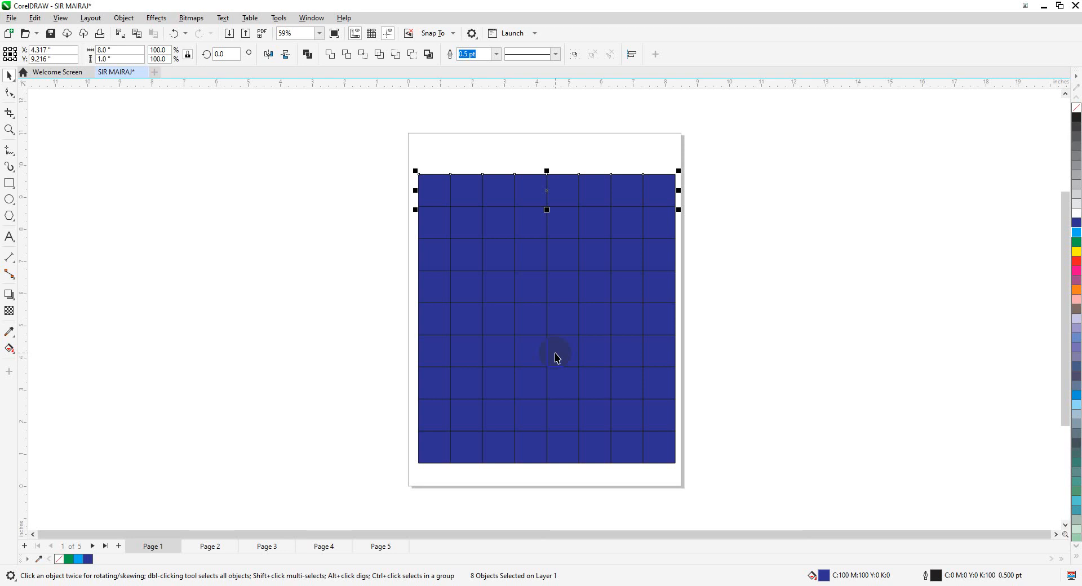
# Undo all the row duplicates so only the original row remains, and clear the selection
pyautogui.hotkey('ctrl', 'z')
pyautogui.hotkey('ctrl', 'z')
pyautogui.hotkey('ctrl', 'z')
pyautogui.hotkey('ctrl', 'z')
pyautogui.hotkey('ctrl', 'z')
pyautogui.hotkey('ctrl', 'z')
pyautogui.hotkey('ctrl', 'z')
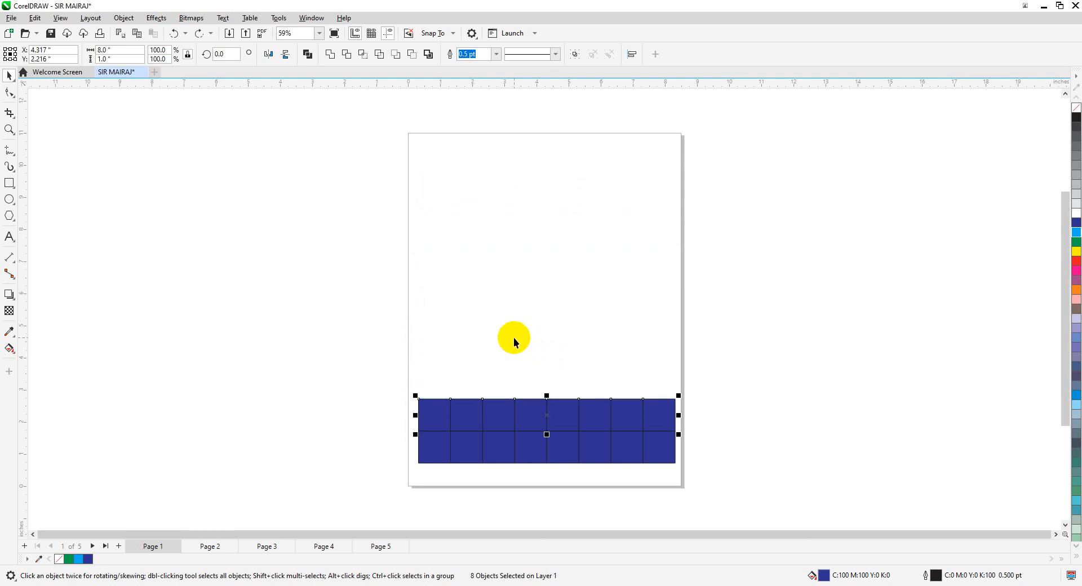
pyautogui.hotkey('ctrl', 'z')
pyautogui.click(483, 376)
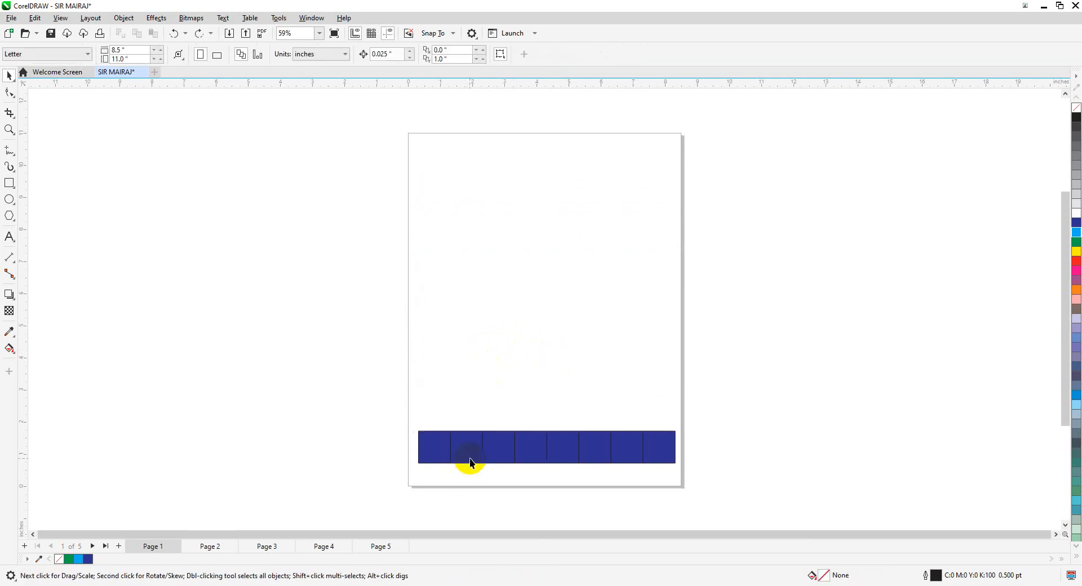
# Fill the second, fourth, sixth and eighth squares of the row with light blue, and deselect them
pyautogui.click(464, 454)
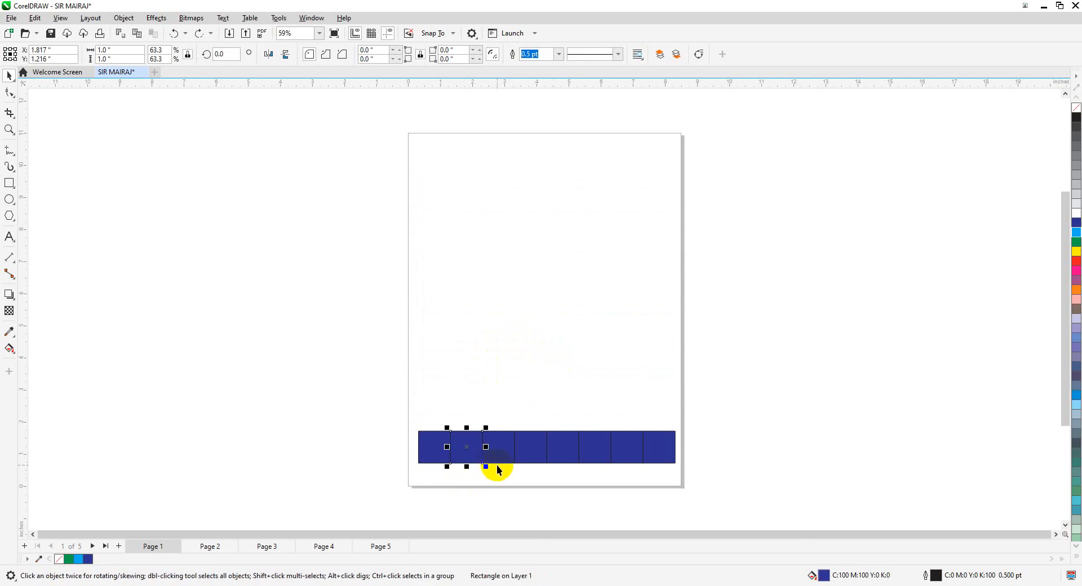
pyautogui.keyDown('shift'); pyautogui.click(524, 454); pyautogui.keyUp('shift')
pyautogui.keyDown('shift'); pyautogui.click(592, 451); pyautogui.keyUp('shift')
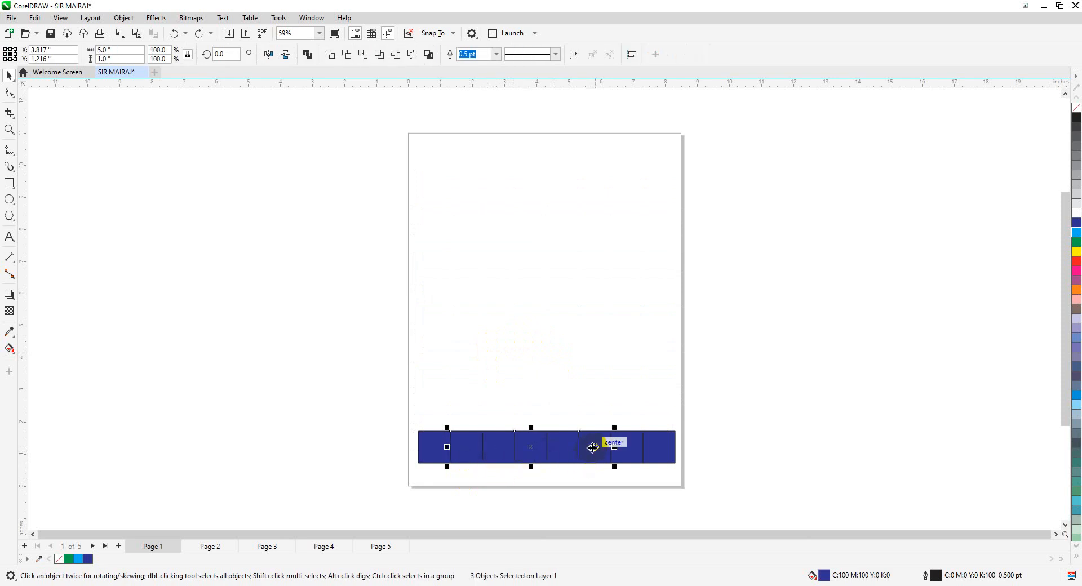
pyautogui.keyDown('shift'); pyautogui.click(667, 453); pyautogui.keyUp('shift')
pyautogui.click(1077, 232)
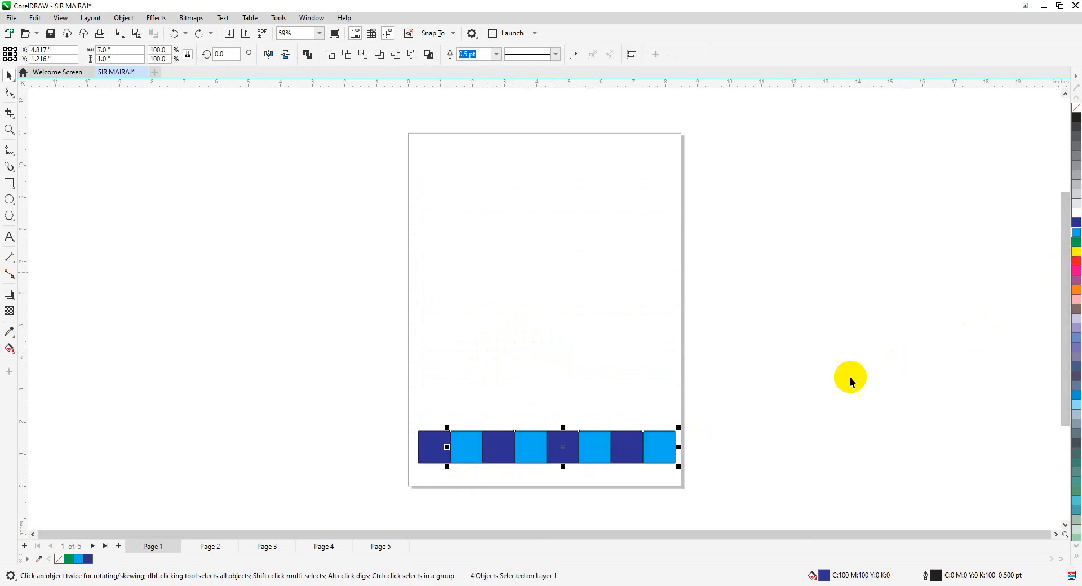
pyautogui.click(813, 389)
# Duplicate the whole alternating row once, 1.0 inch above the original, and deselect the copy
pyautogui.moveTo(379, 394); pyautogui.dragTo(750, 483)
pyautogui.hotkey('ctrl', 'd')
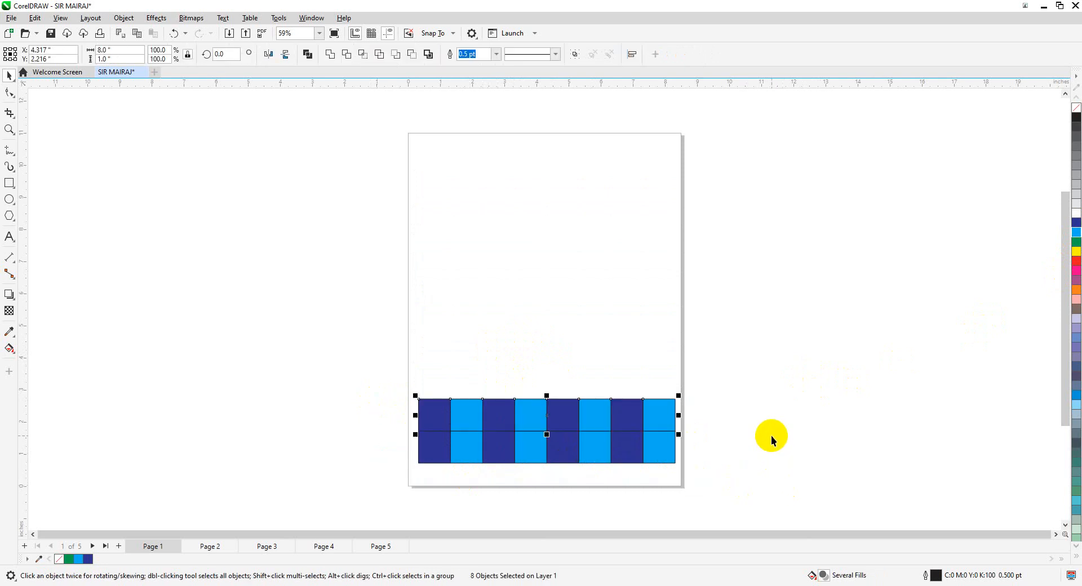
pyautogui.press('Escape')
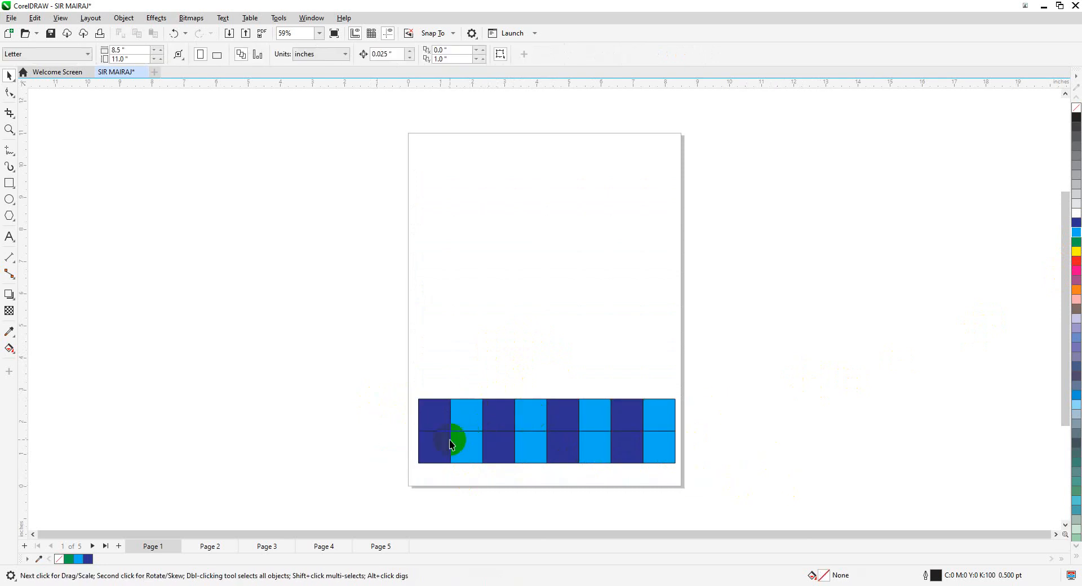
# Fill the four dark blue squares of the upper row with light blue, and deselect them
pyautogui.click(436, 419)
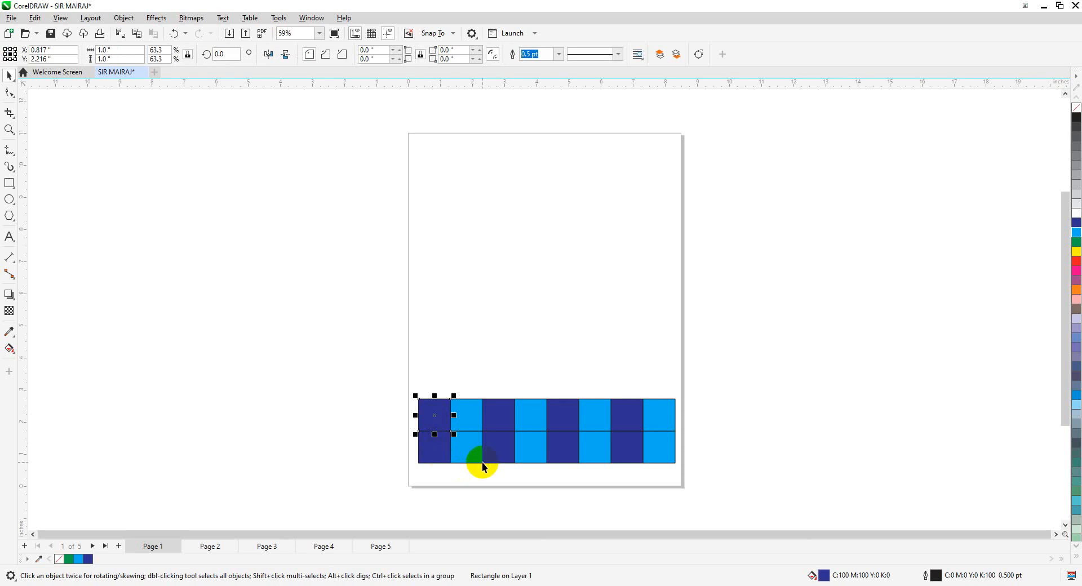
pyautogui.keyDown('shift'); pyautogui.click(499, 420); pyautogui.keyUp('shift')
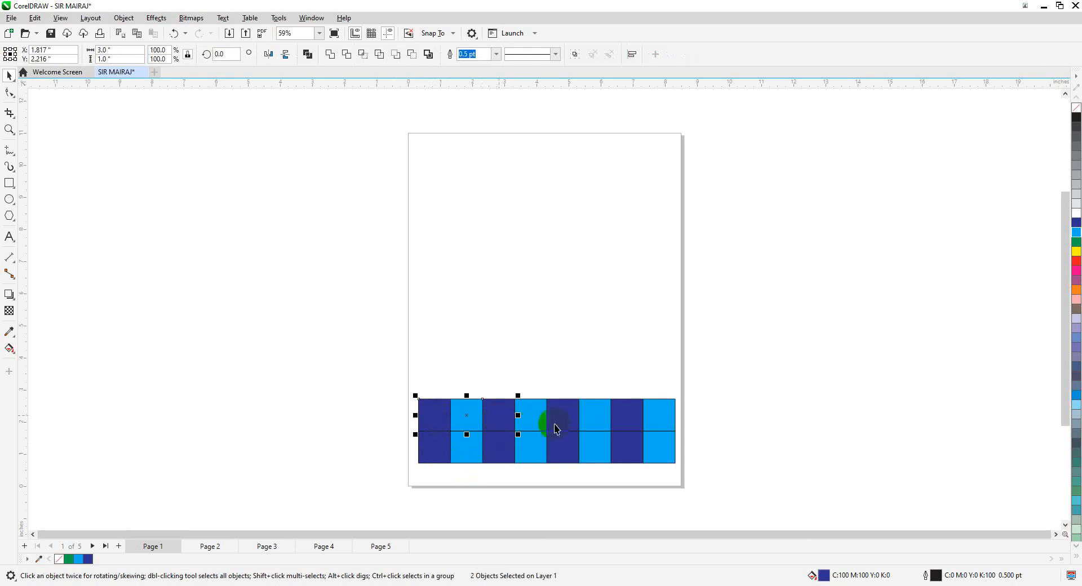
pyautogui.keyDown('shift'); pyautogui.click(564, 417); pyautogui.keyUp('shift')
pyautogui.keyDown('shift'); pyautogui.click(633, 418); pyautogui.keyUp('shift')
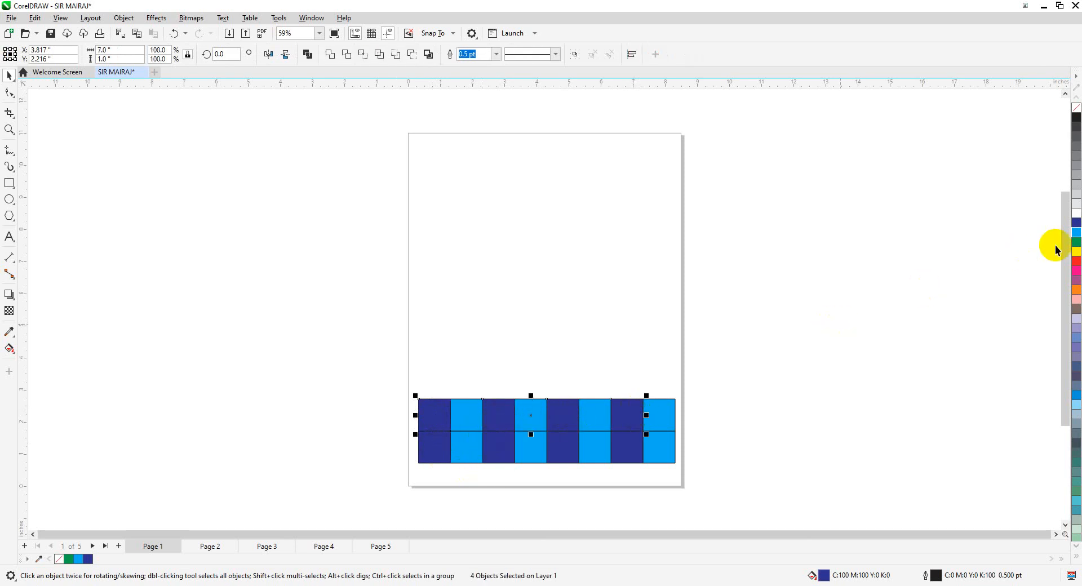
pyautogui.click(1077, 232)
pyautogui.click(755, 397)
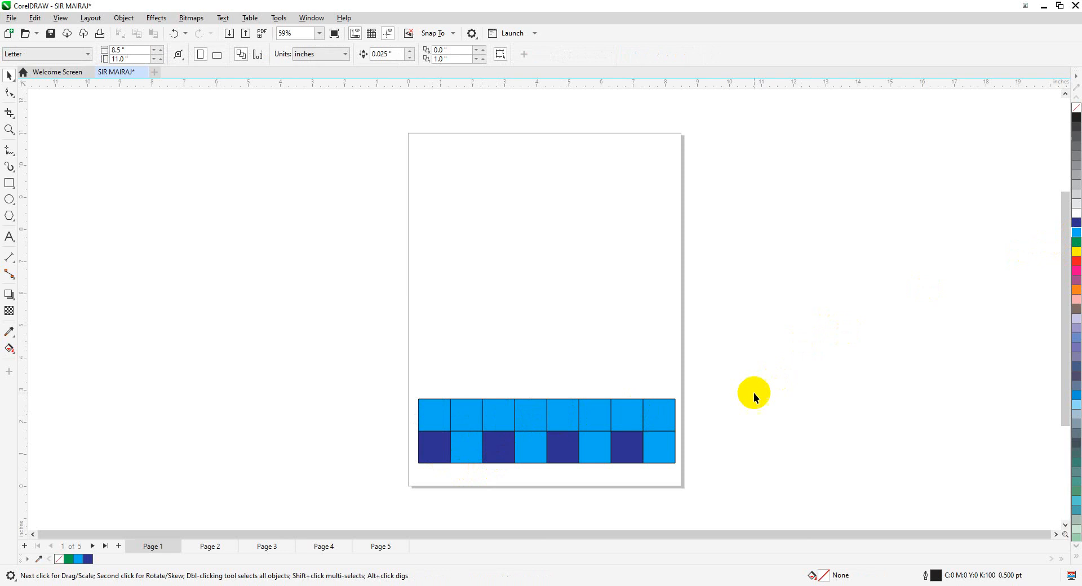
# Fill the second, fourth, sixth and eighth squares of the upper row with dark blue, and deselect them
pyautogui.click(664, 415)
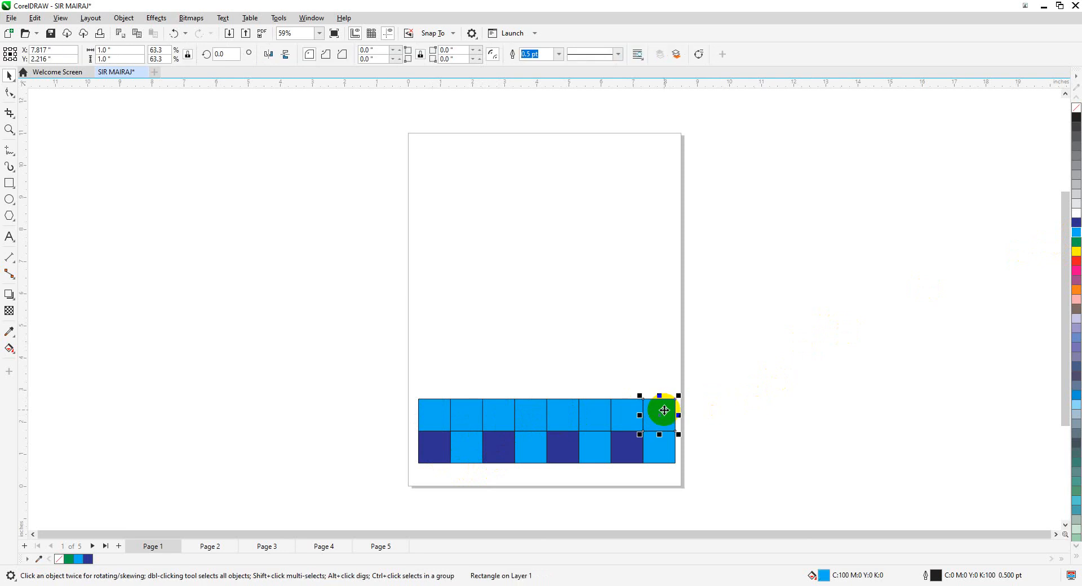
pyautogui.keyDown('shift'); pyautogui.click(593, 414); pyautogui.keyUp('shift')
pyautogui.keyDown('shift'); pyautogui.click(528, 415); pyautogui.keyUp('shift')
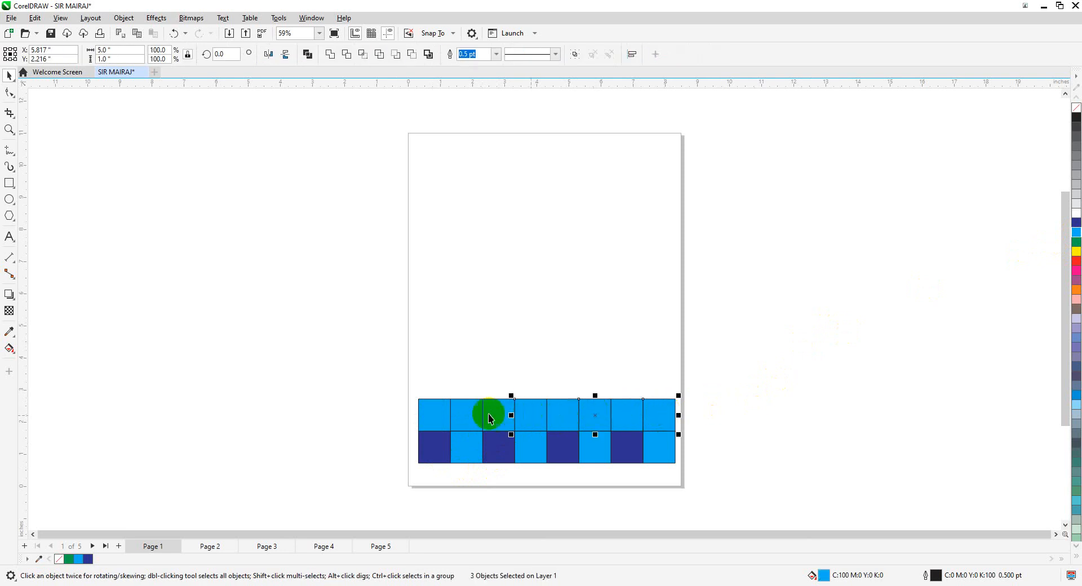
pyautogui.keyDown('shift'); pyautogui.click(456, 415); pyautogui.keyUp('shift')
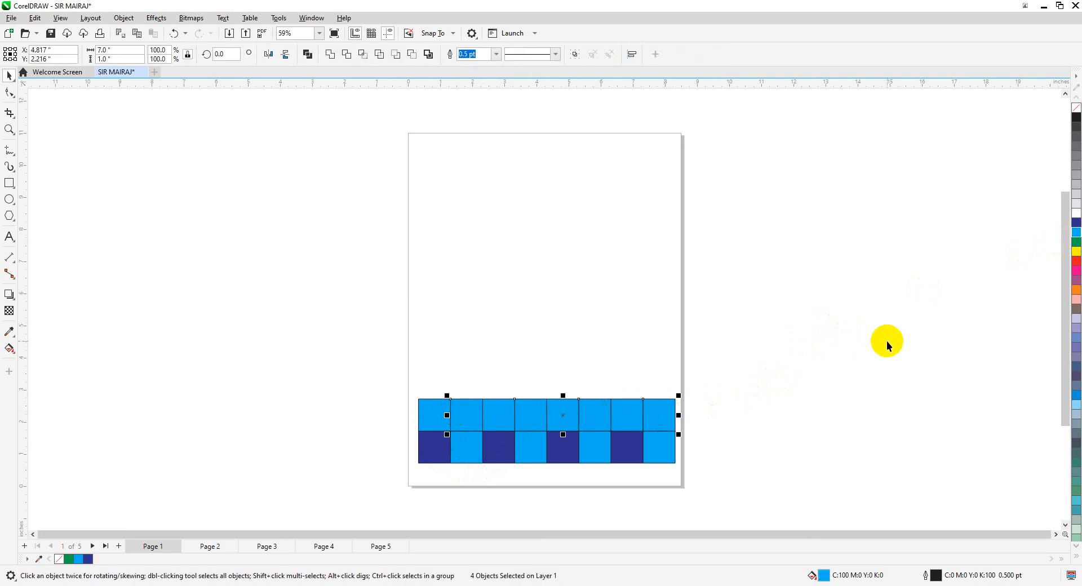
pyautogui.click(1076, 222)
pyautogui.click(845, 316)
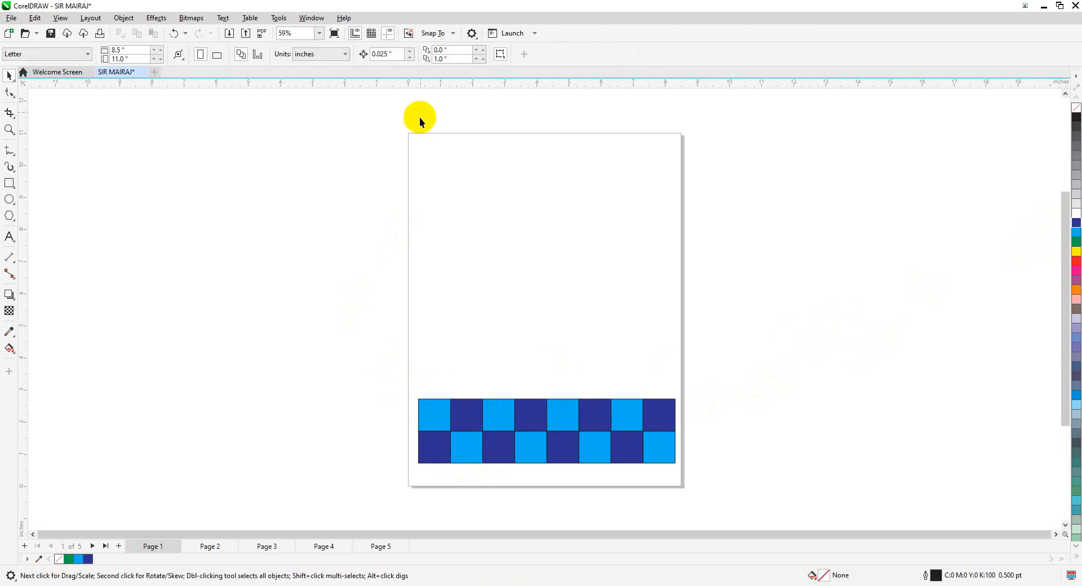
# Set the vertical duplicate distance to 2.0 inches
pyautogui.click(451, 59)
pyautogui.write('2')
pyautogui.press('Return')
# Select both checkered rows and duplicate them upward four times to fill the page with a checkerboard, then deselect
pyautogui.click(432, 418)
pyautogui.moveTo(412, 378); pyautogui.dragTo(727, 487)
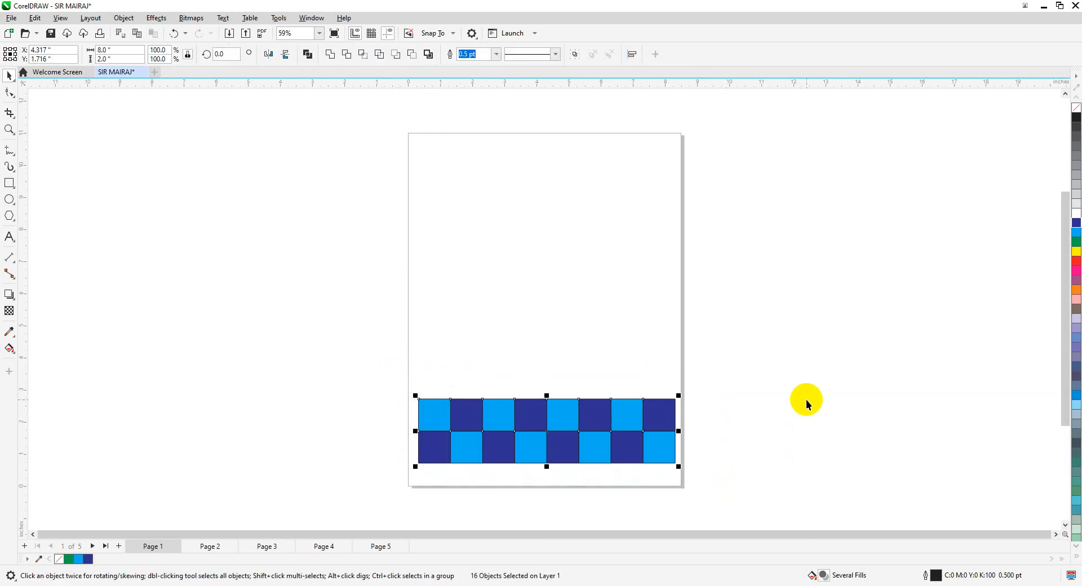
pyautogui.hotkey('ctrl', 'd')
pyautogui.hotkey('ctrl', 'd')
pyautogui.hotkey('ctrl', 'd')
pyautogui.hotkey('ctrl', 'd')
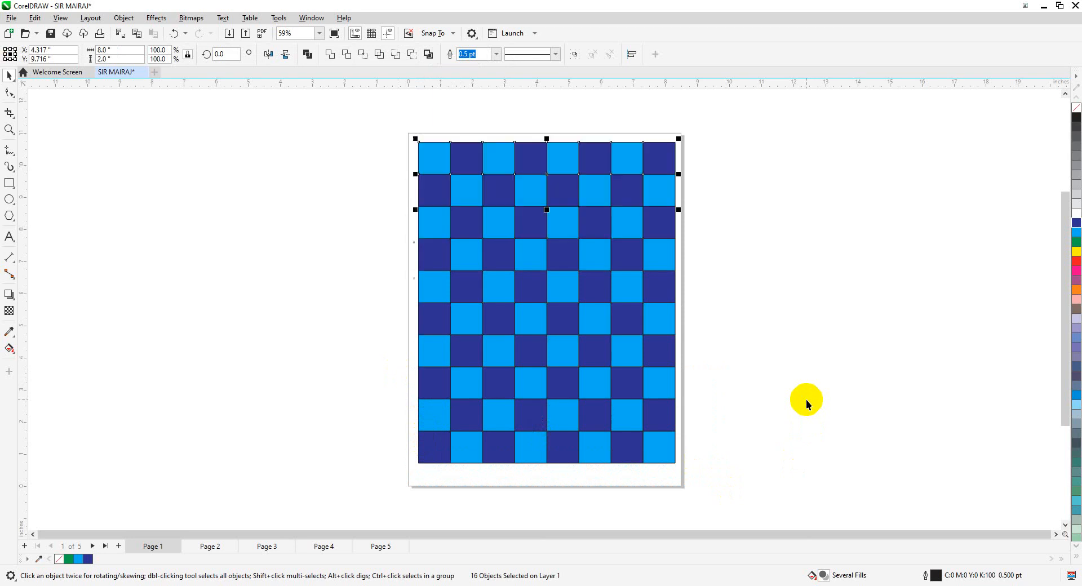
pyautogui.click(783, 354)
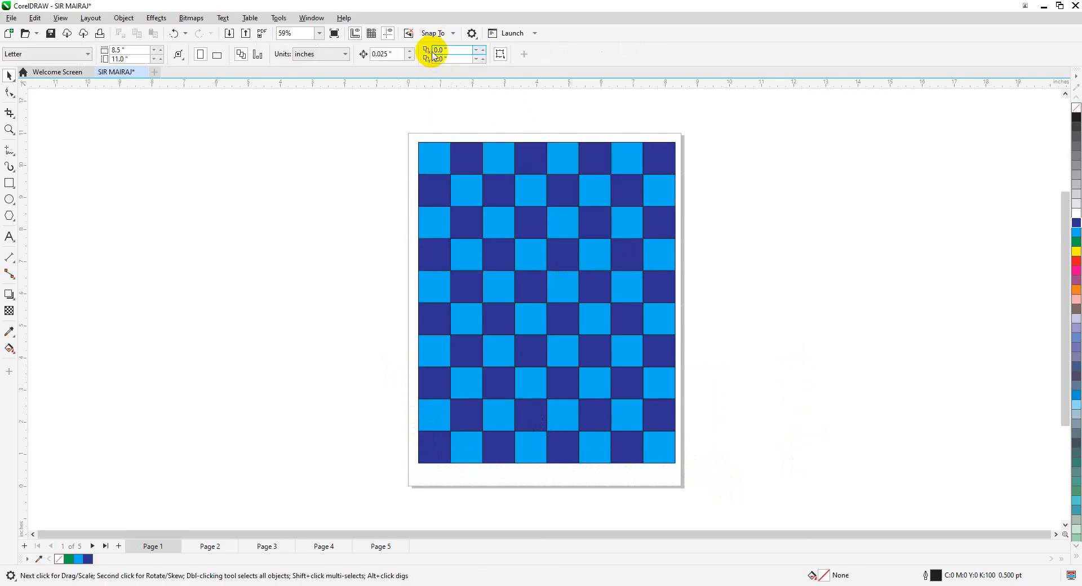